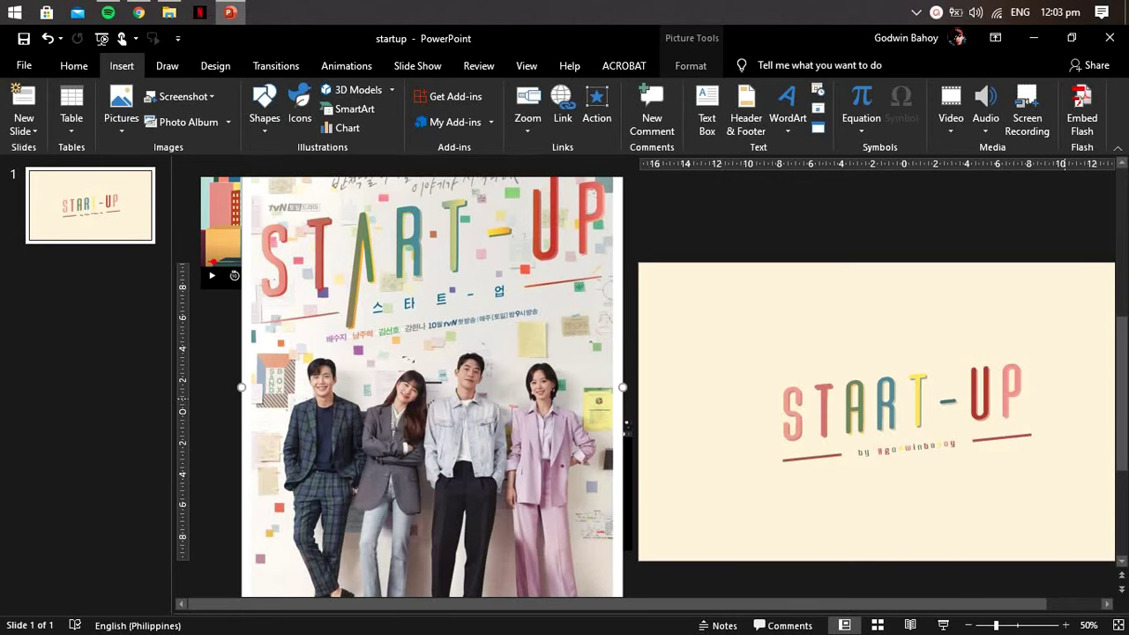
# Step: Bring up the 'startup' presentation with the START-UP cover design beside its poster image
pyautogui.click(937, 12)
# Step: Draw a small square near the slide's top-left and fill it yellow
pyautogui.click(264, 110)
pyautogui.click(307, 165)
pyautogui.moveTo(700, 290); pyautogui.dragTo(747, 327)
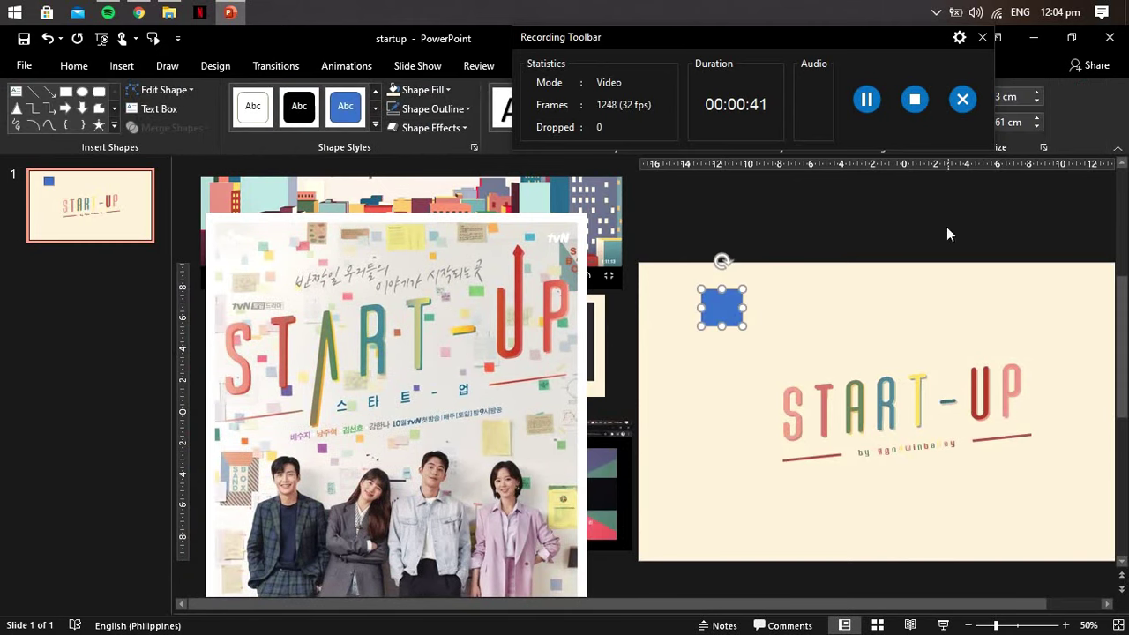
pyautogui.click(985, 40)
pyautogui.click(705, 121)
pyautogui.click(423, 89)
pyautogui.click(441, 190)
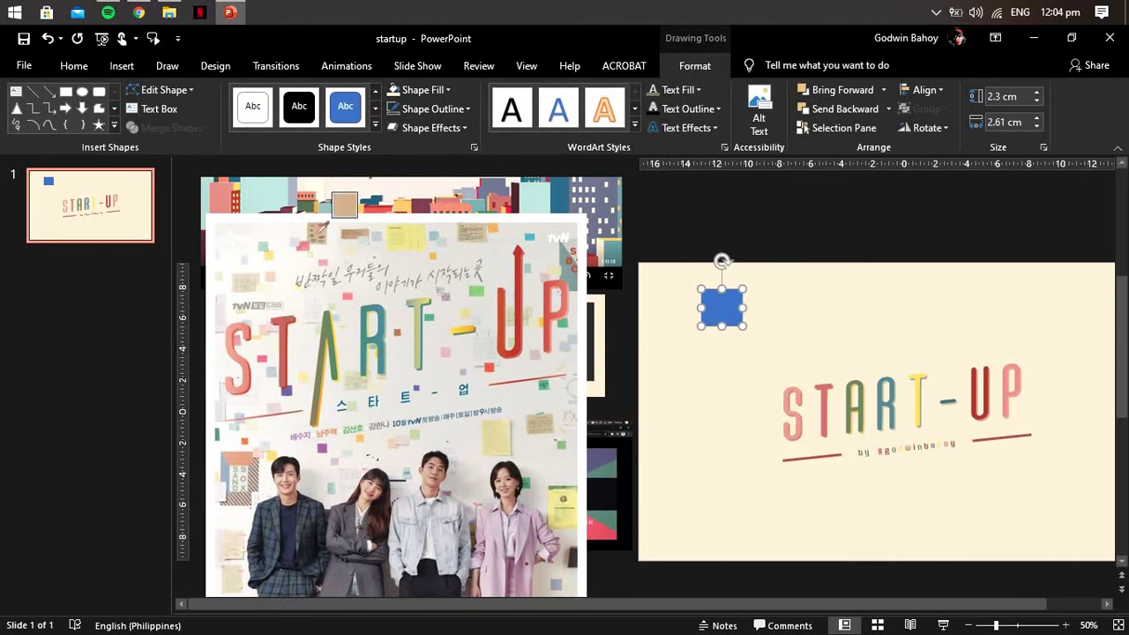
pyautogui.moveTo(721, 308)
pyautogui.mouseDown()
pyautogui.moveTo(678, 294)
pyautogui.moveTo(706, 325)
pyautogui.mouseUp()
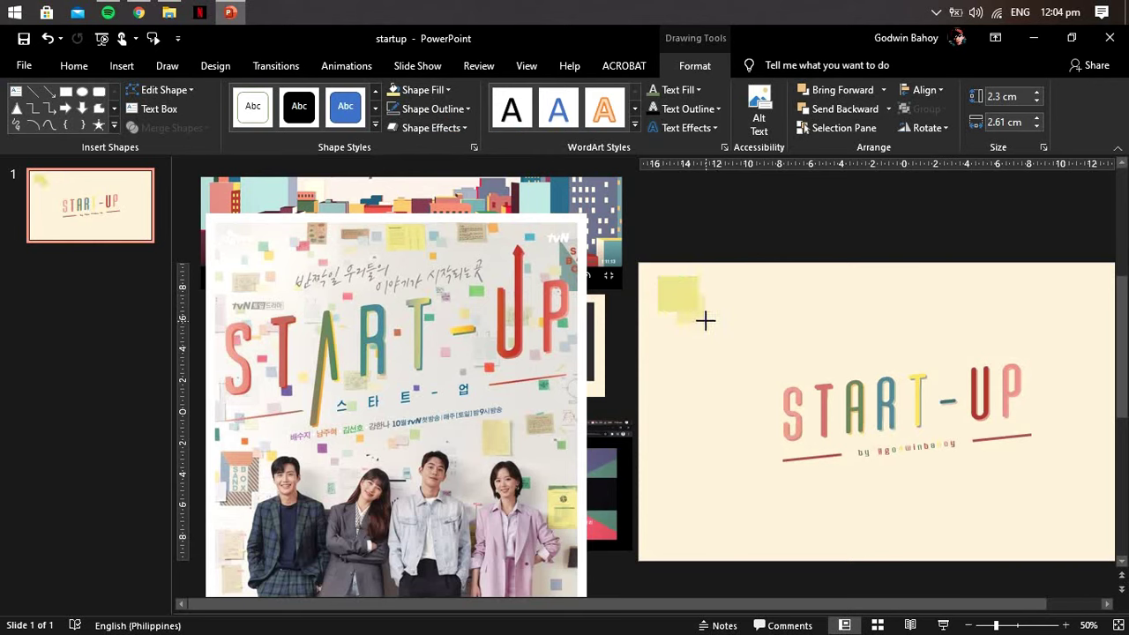
# Step: Fill a second square salmon-red and overlap it on the yellow square's corner
pyautogui.click(424, 89)
pyautogui.click(420, 252)
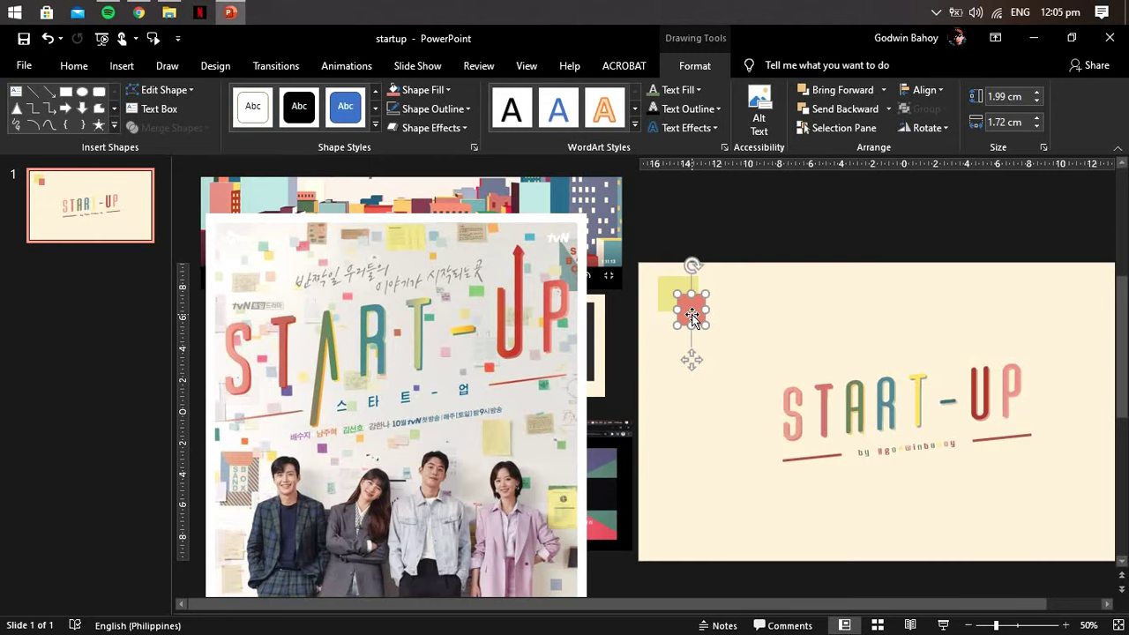
pyautogui.moveTo(697, 342)
pyautogui.mouseDown()
pyautogui.moveTo(690, 316)
pyautogui.moveTo(695, 329)
pyautogui.mouseUp()
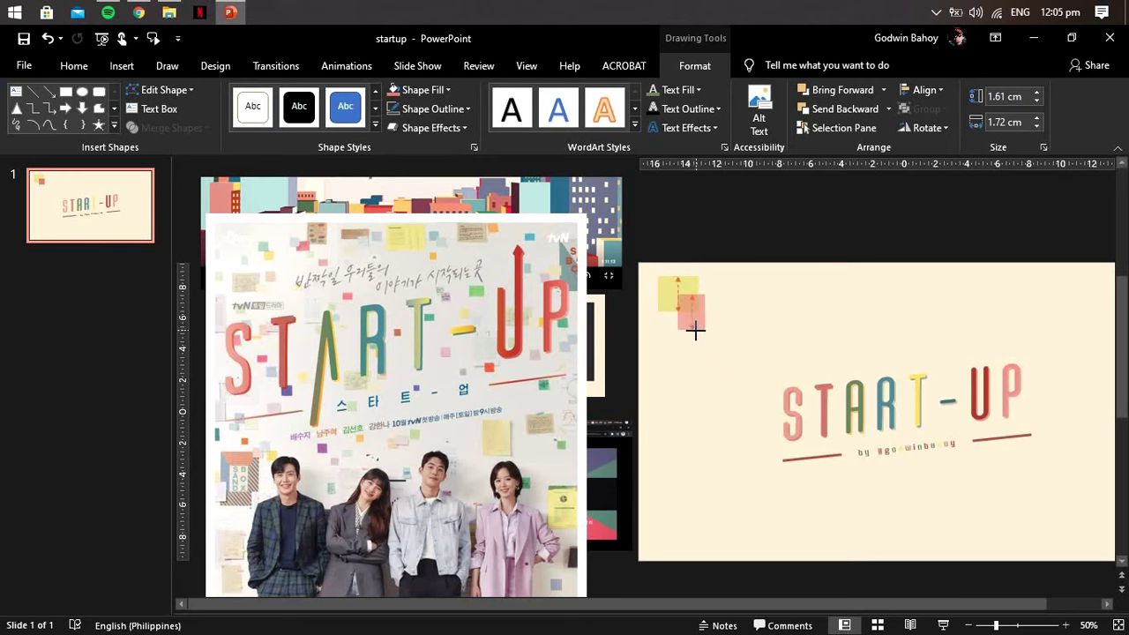
pyautogui.click(783, 261)
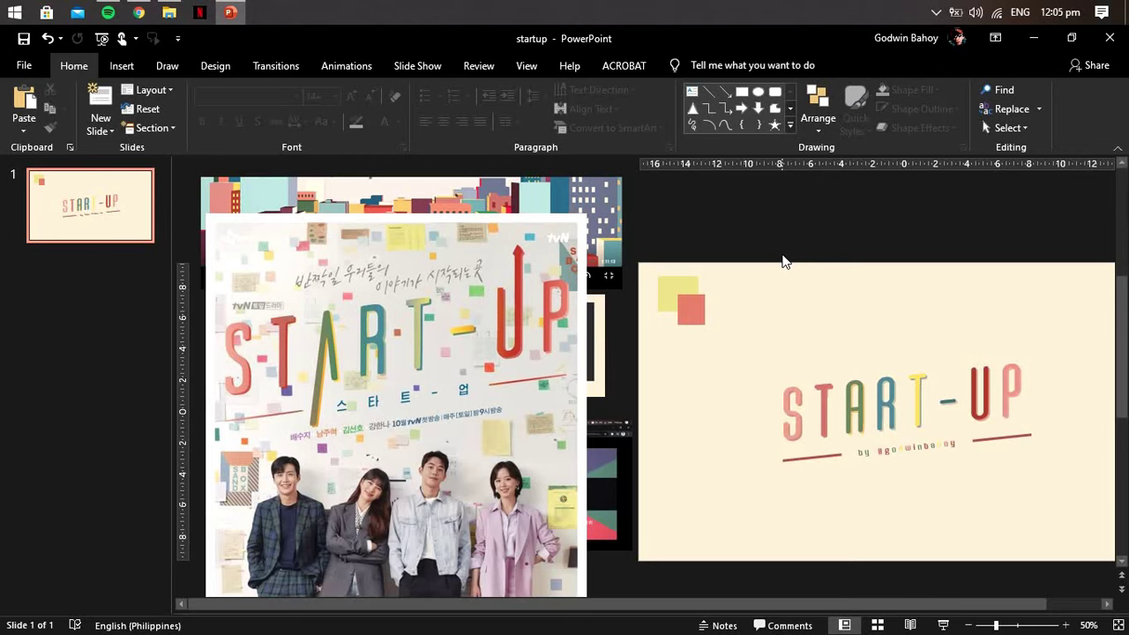
# Step: Copy the red square to the bottom right, sample teal from the poster, and flatten it into a bar
pyautogui.click(691, 311)
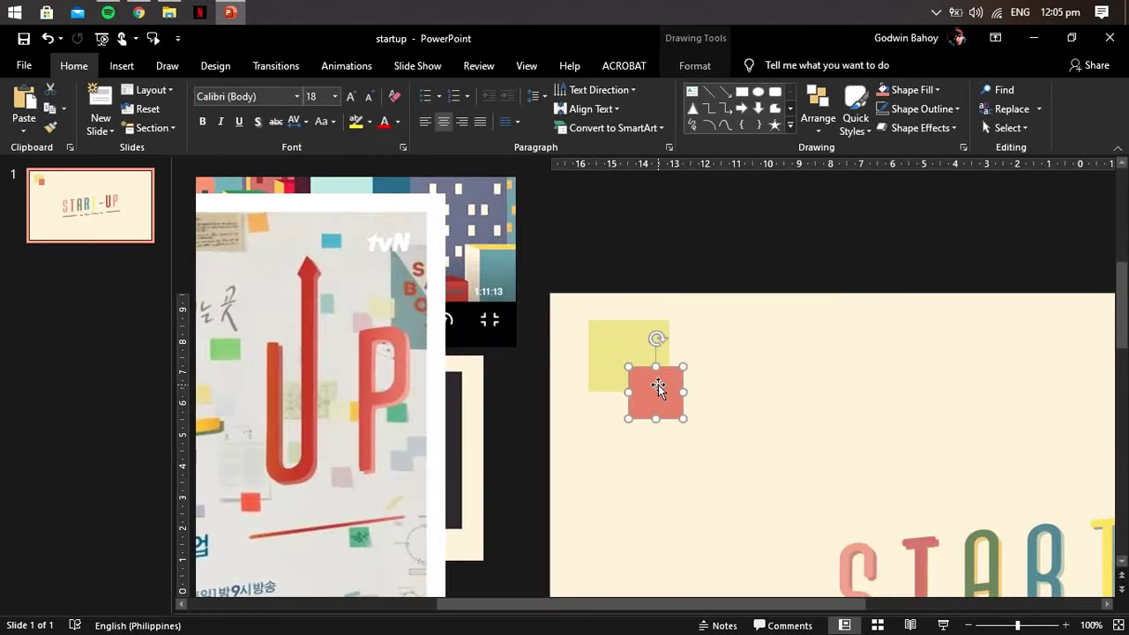
pyautogui.moveTo(663, 392); pyautogui.dragTo(1028, 551)
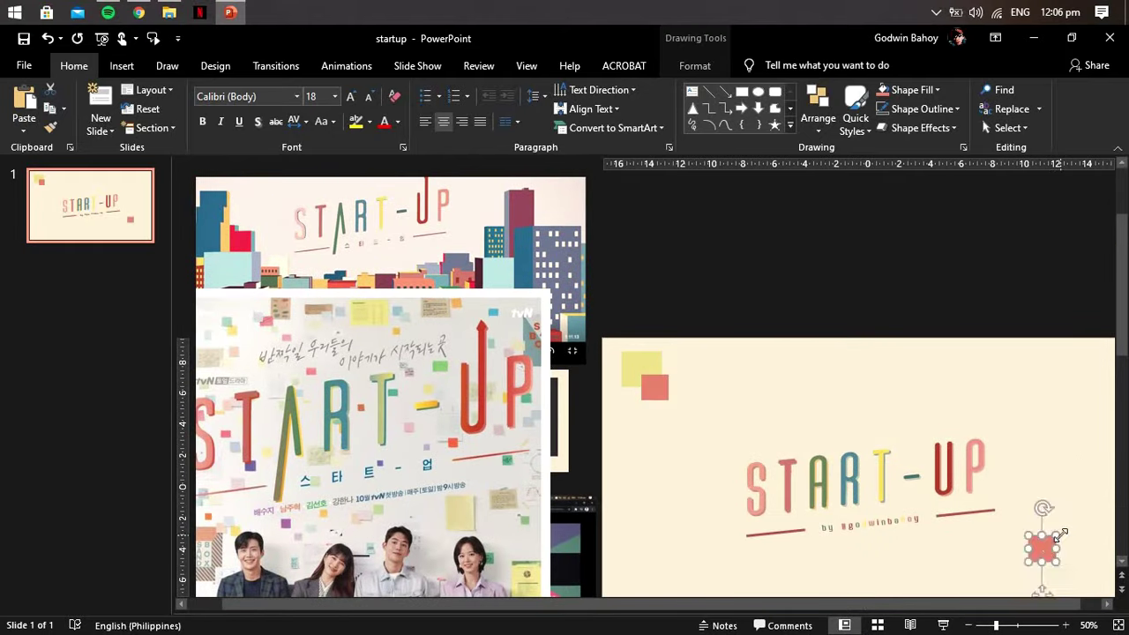
pyautogui.click(448, 89)
pyautogui.click(414, 308)
pyautogui.click(407, 382)
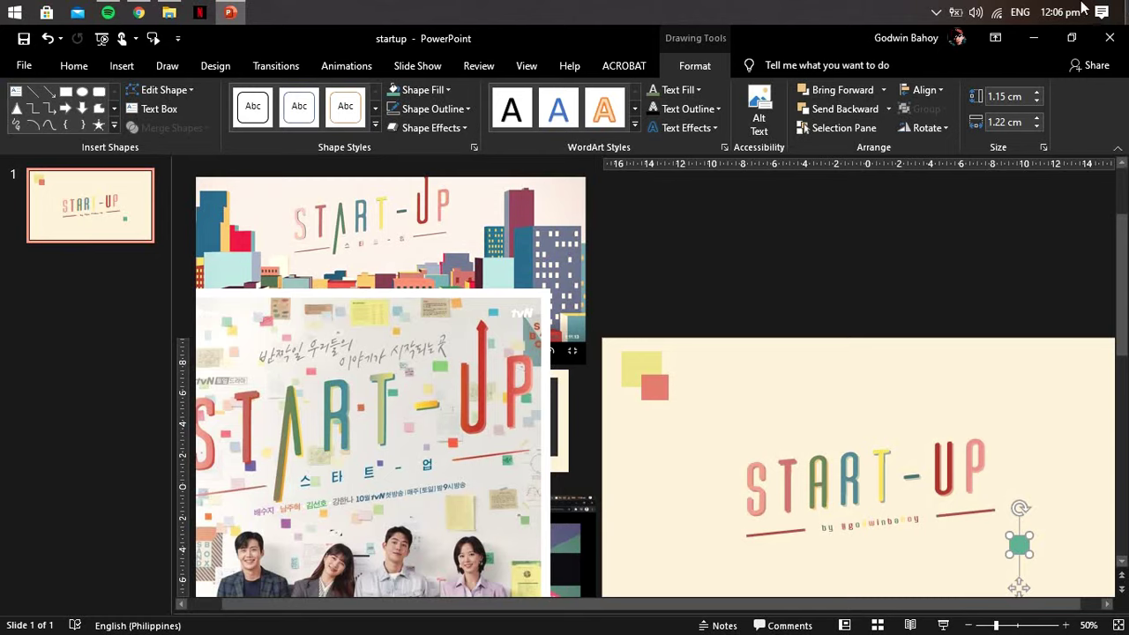
pyautogui.moveTo(1032, 537); pyautogui.dragTo(1037, 543)
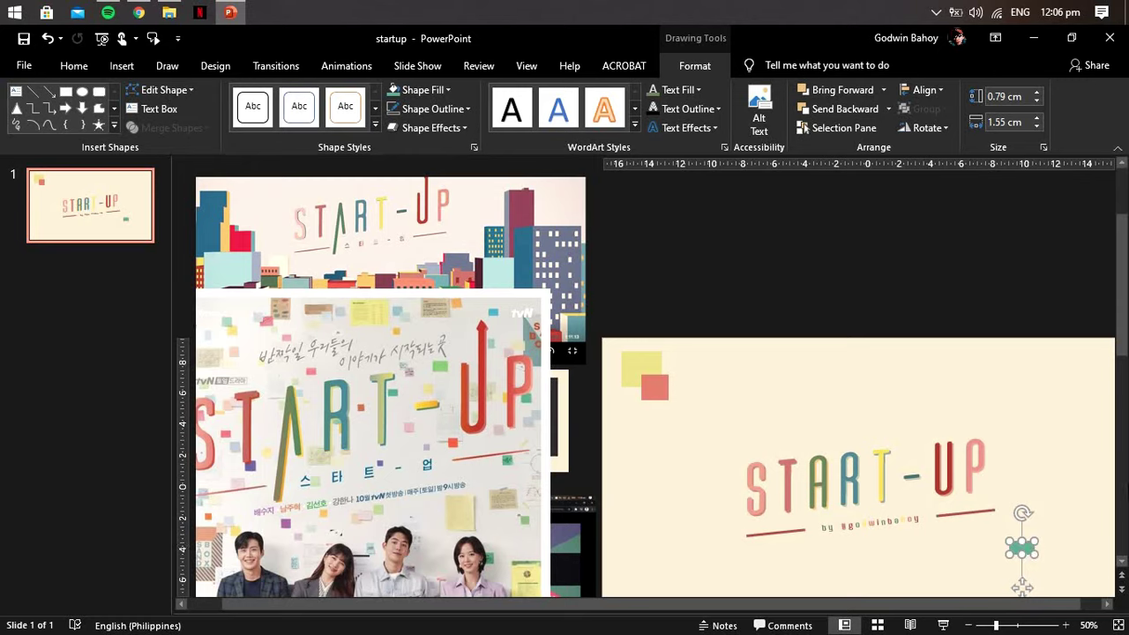
# Step: Place a copy of the bar left of the title with a teal-green fill
pyautogui.moveTo(1023, 549); pyautogui.dragTo(710, 511)
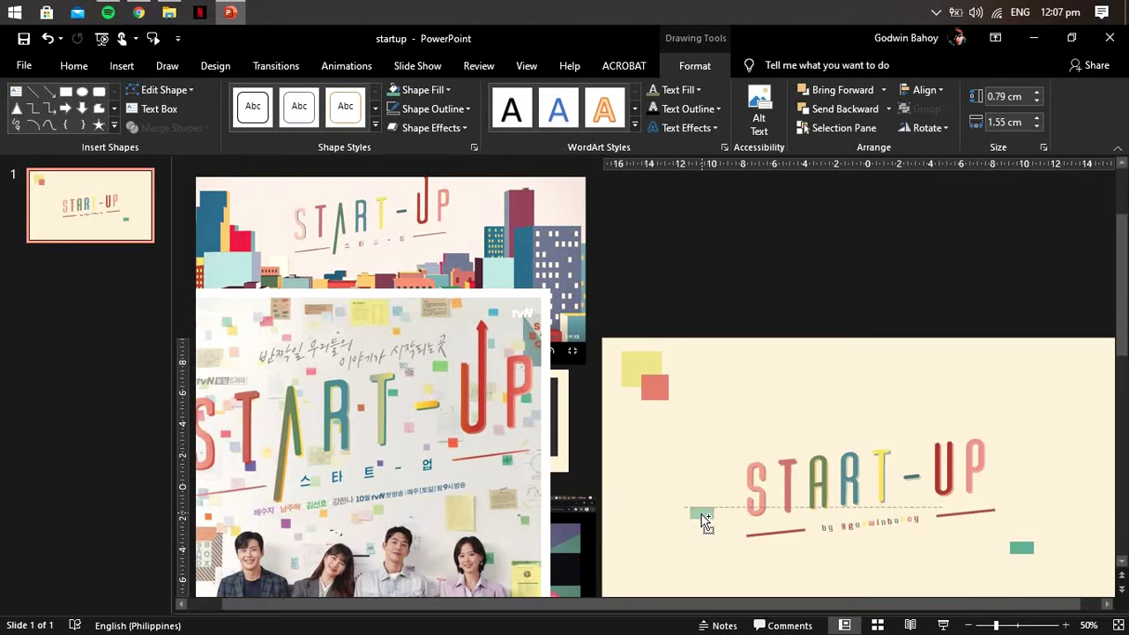
pyautogui.click(447, 89)
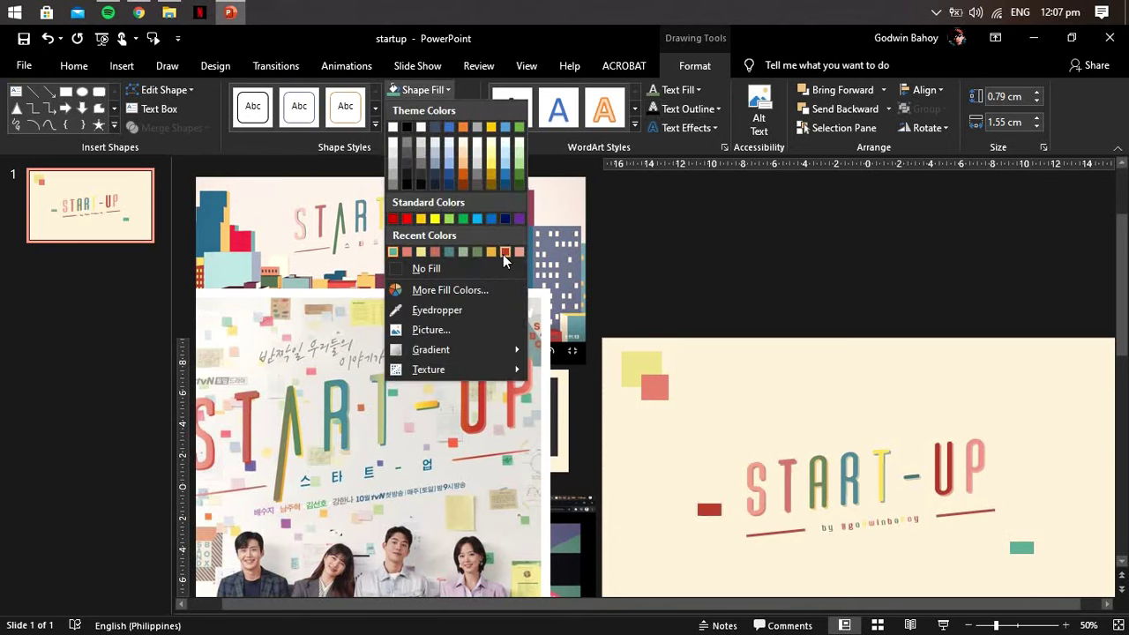
pyautogui.click(462, 252)
pyautogui.click(693, 509)
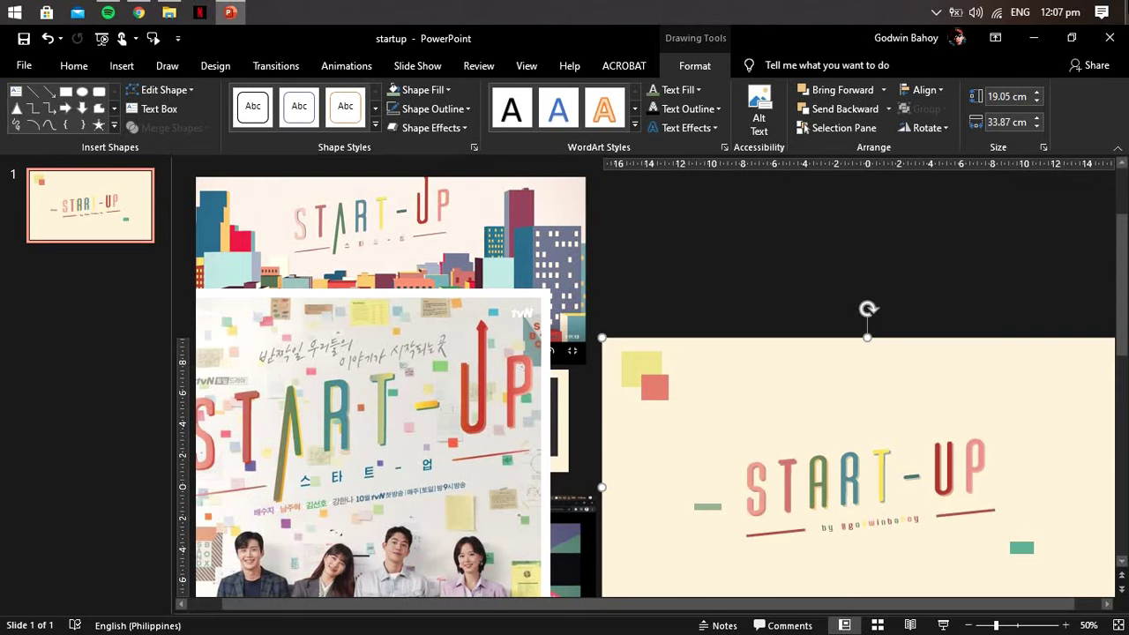
# Step: Add a triangle at the right edge filled grey-teal sampled from the poster
pyautogui.moveTo(656, 393); pyautogui.dragTo(1076, 403)
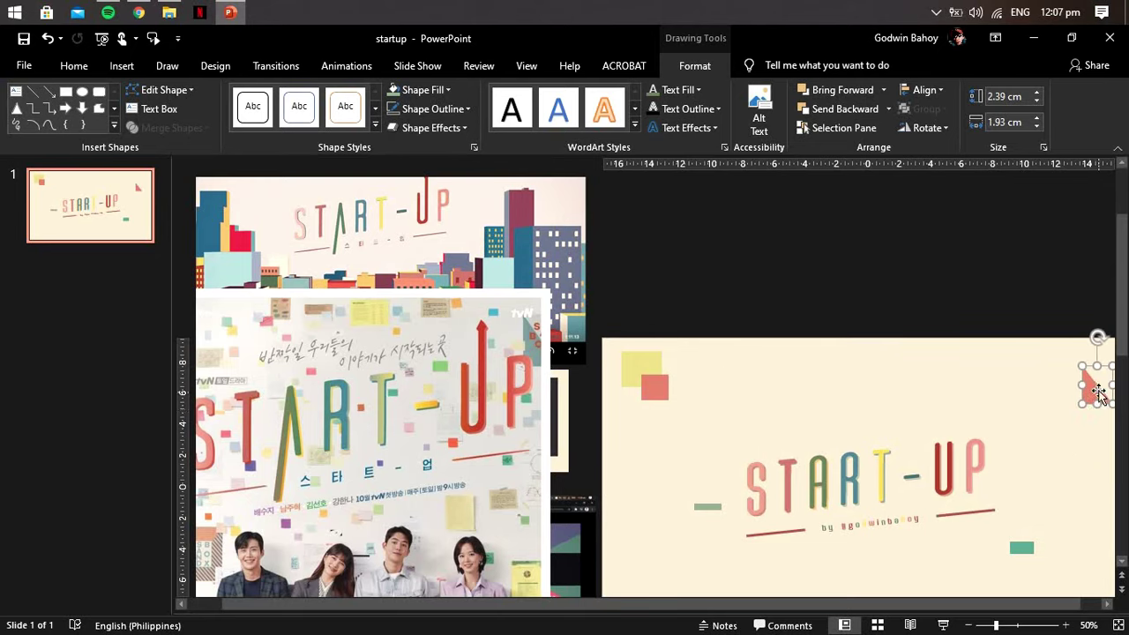
pyautogui.moveTo(1076, 401); pyautogui.dragTo(1059, 378)
pyautogui.click(447, 90)
pyautogui.click(415, 310)
pyautogui.click(539, 318)
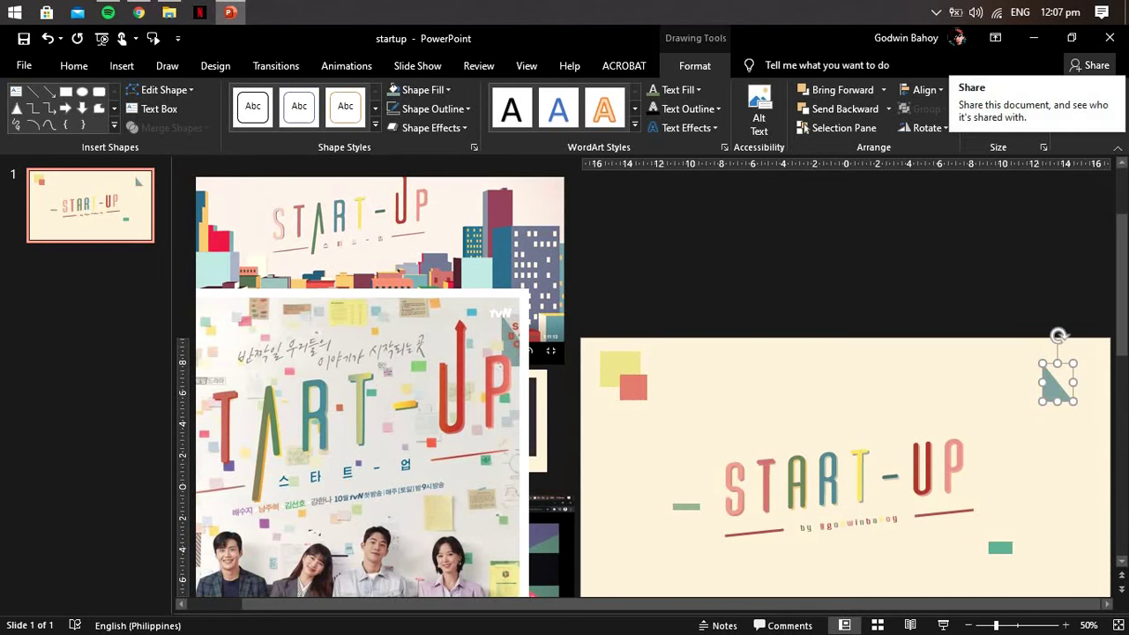
pyautogui.scroll(-1, 803, 350)
# Step: Draw a small square at the slide's lower left, filled pale pink from the poster
pyautogui.click(483, 405)
pyautogui.click(122, 66)
pyautogui.click(262, 106)
pyautogui.click(261, 247)
pyautogui.moveTo(625, 497); pyautogui.dragTo(659, 530)
pyautogui.click(423, 90)
pyautogui.click(393, 309)
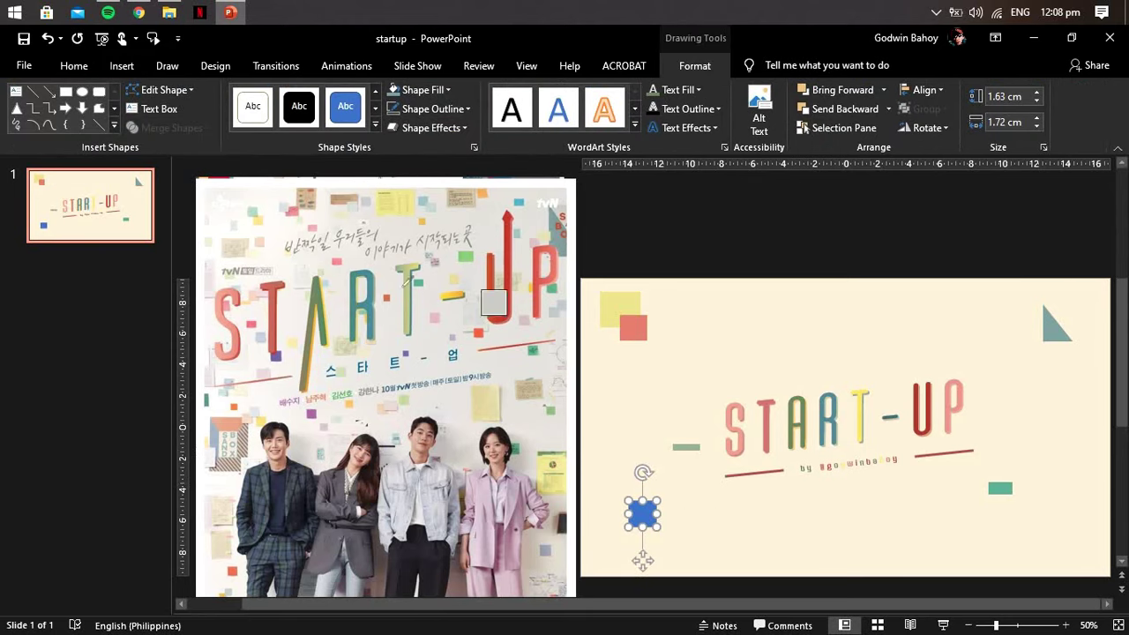
pyautogui.click(265, 231)
pyautogui.click(447, 89)
pyautogui.click(423, 309)
pyautogui.click(267, 231)
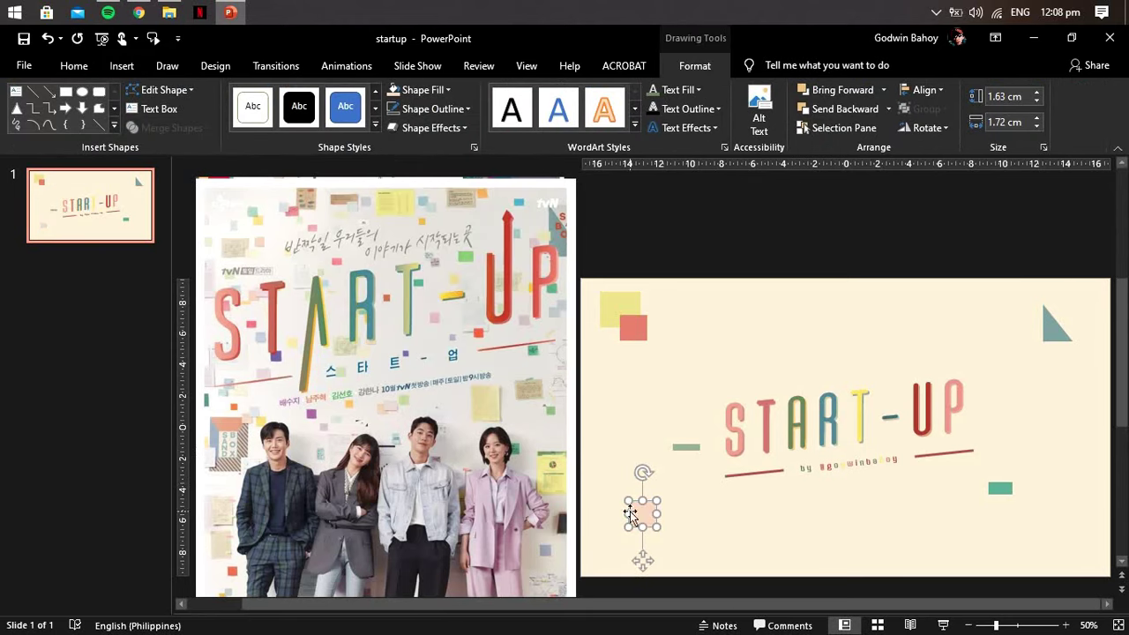
# Step: Add a tan square near the bottom and a tiny green square just above the title
pyautogui.moveTo(642, 517); pyautogui.dragTo(857, 557)
pyautogui.click(447, 90)
pyautogui.click(423, 309)
pyautogui.click(369, 181)
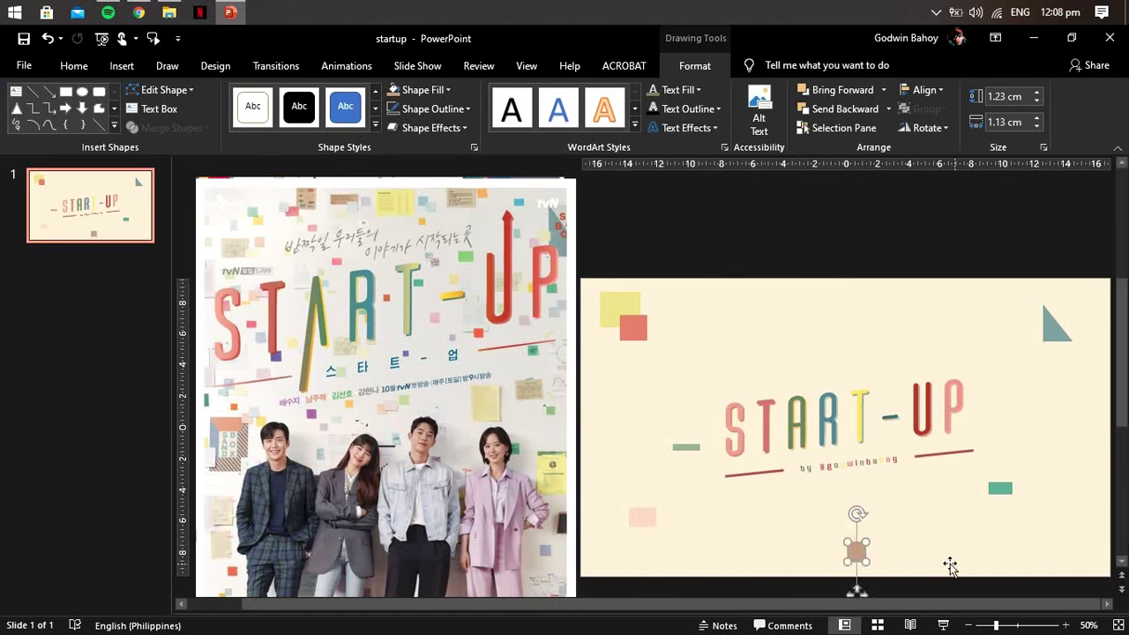
pyautogui.moveTo(761, 319); pyautogui.dragTo(764, 359)
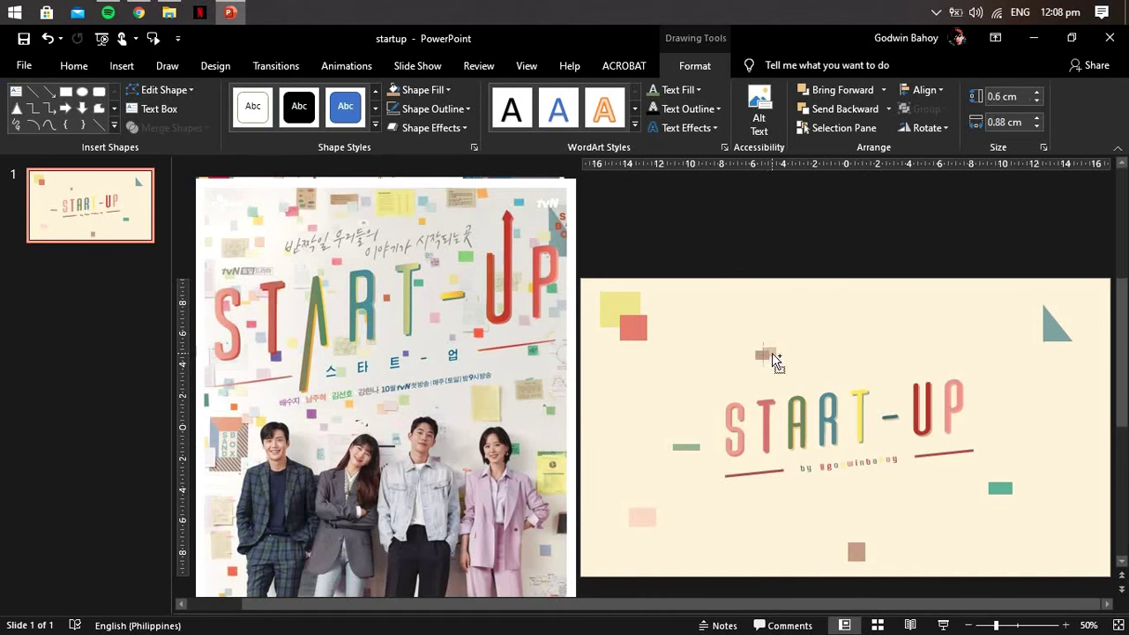
pyautogui.click(448, 90)
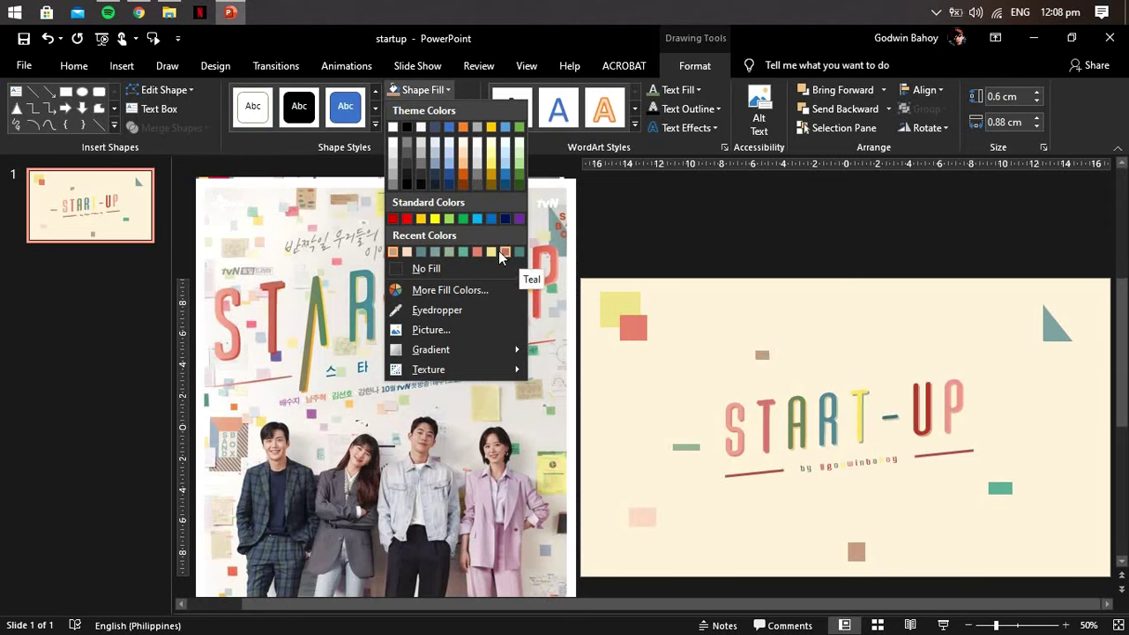
pyautogui.click(437, 310)
pyautogui.click(502, 220)
# Step: Add a purple square above the title's right side and recolour the right-edge square red
pyautogui.moveTo(776, 340)
pyautogui.mouseDown()
pyautogui.moveTo(915, 359)
pyautogui.moveTo(1071, 451)
pyautogui.moveTo(1041, 466)
pyautogui.moveTo(1100, 440)
pyautogui.mouseUp()
pyautogui.click(447, 90)
pyautogui.click(436, 309)
pyautogui.click(315, 407)
pyautogui.click(447, 90)
pyautogui.click(436, 310)
pyautogui.click(547, 265)
pyautogui.press('Escape')
pyautogui.click(1097, 452)
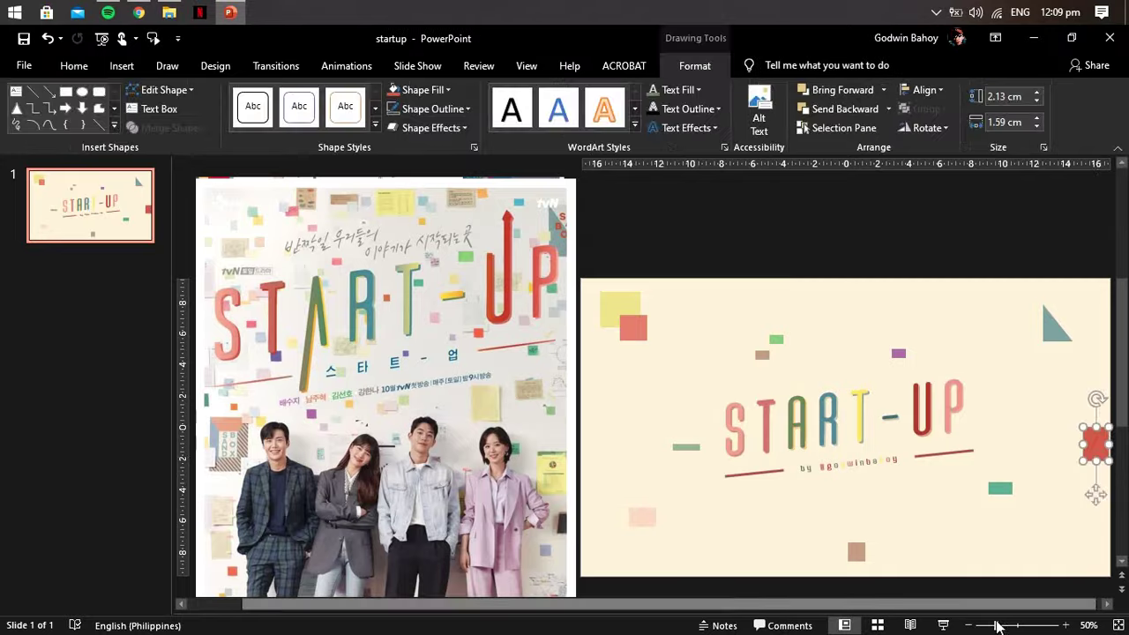
# Step: Preview the slide, then tilt the red square at the right edge
pyautogui.click(942, 625)
pyautogui.press('Escape')
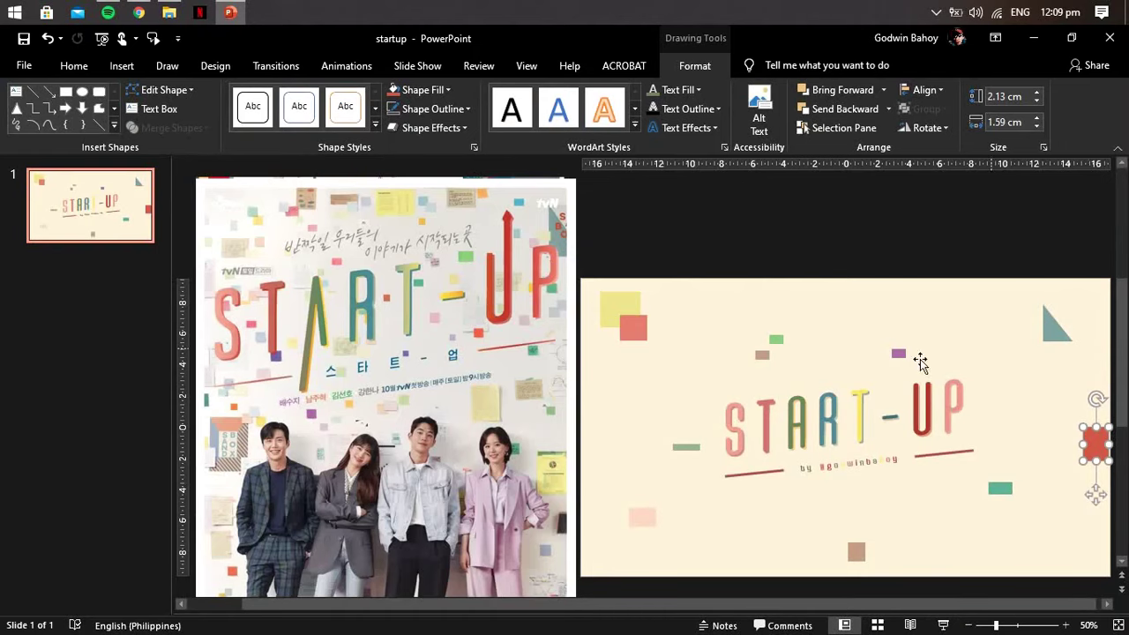
pyautogui.click(647, 518)
pyautogui.click(776, 339)
pyautogui.click(1095, 444)
pyautogui.moveTo(1094, 407); pyautogui.dragTo(1086, 397)
# Step: Place a teal-filled copy of the triangle in the bottom-left corner
pyautogui.moveTo(1056, 325); pyautogui.dragTo(613, 551)
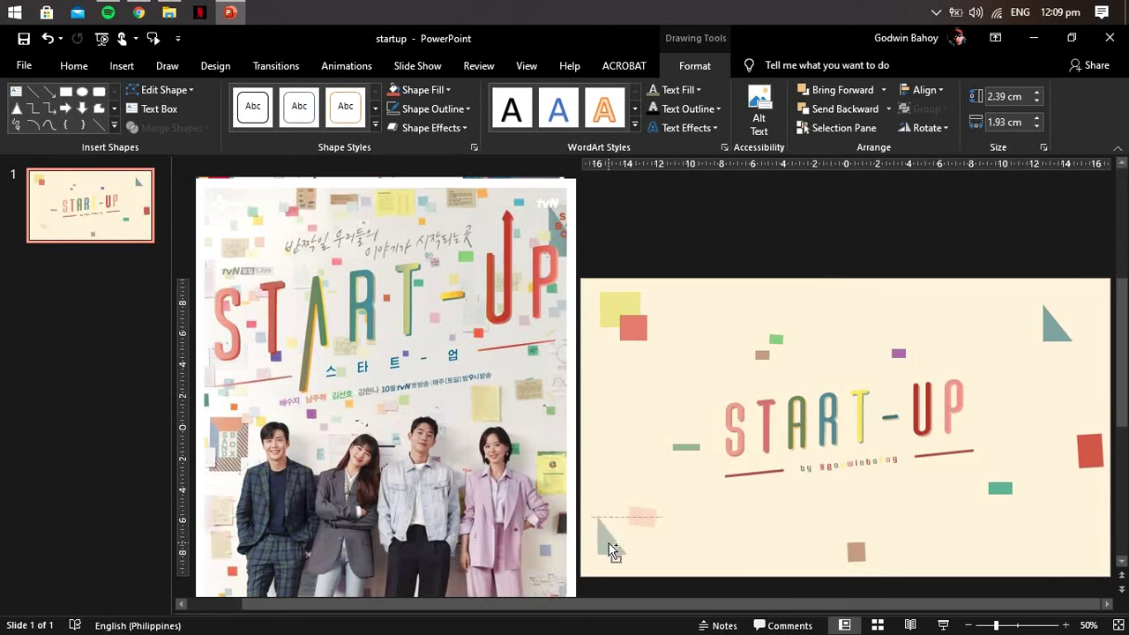
pyautogui.click(448, 89)
pyautogui.click(421, 305)
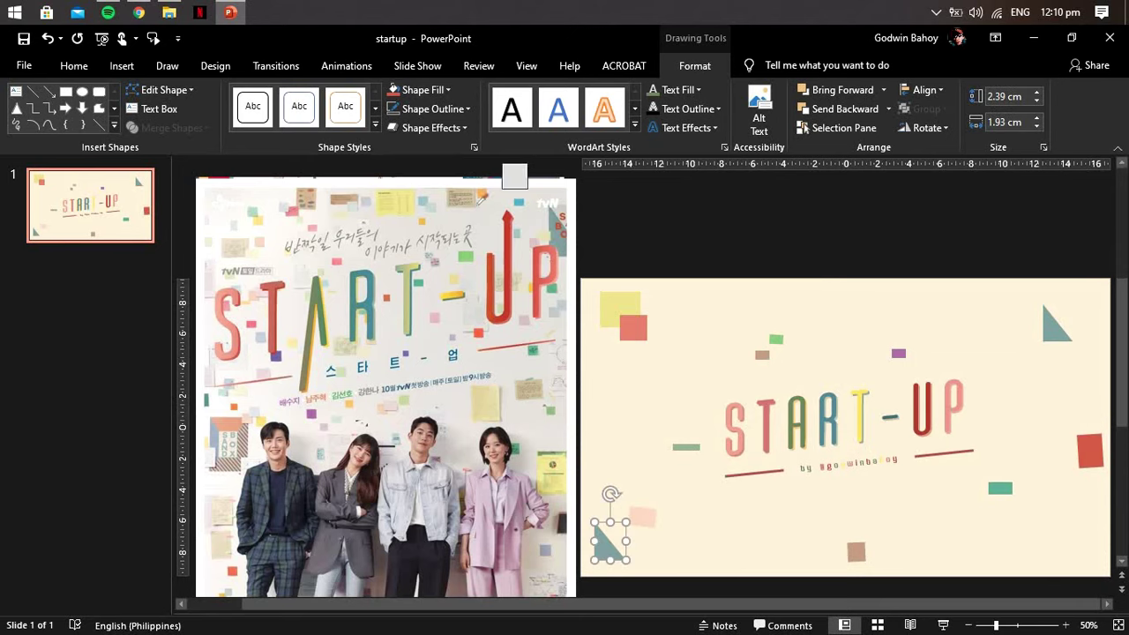
pyautogui.click(388, 277)
# Step: Flip the other triangle and push it into the slide's top-right corner
pyautogui.click(632, 224)
pyautogui.moveTo(1053, 323); pyautogui.dragTo(1021, 436)
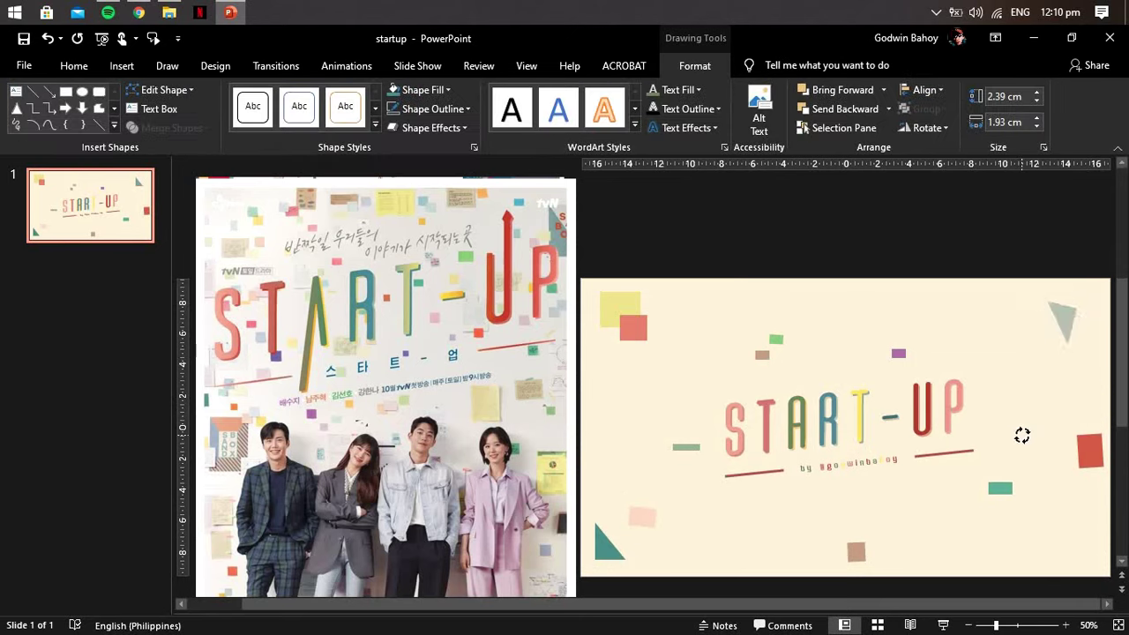
pyautogui.click(926, 127)
pyautogui.click(929, 148)
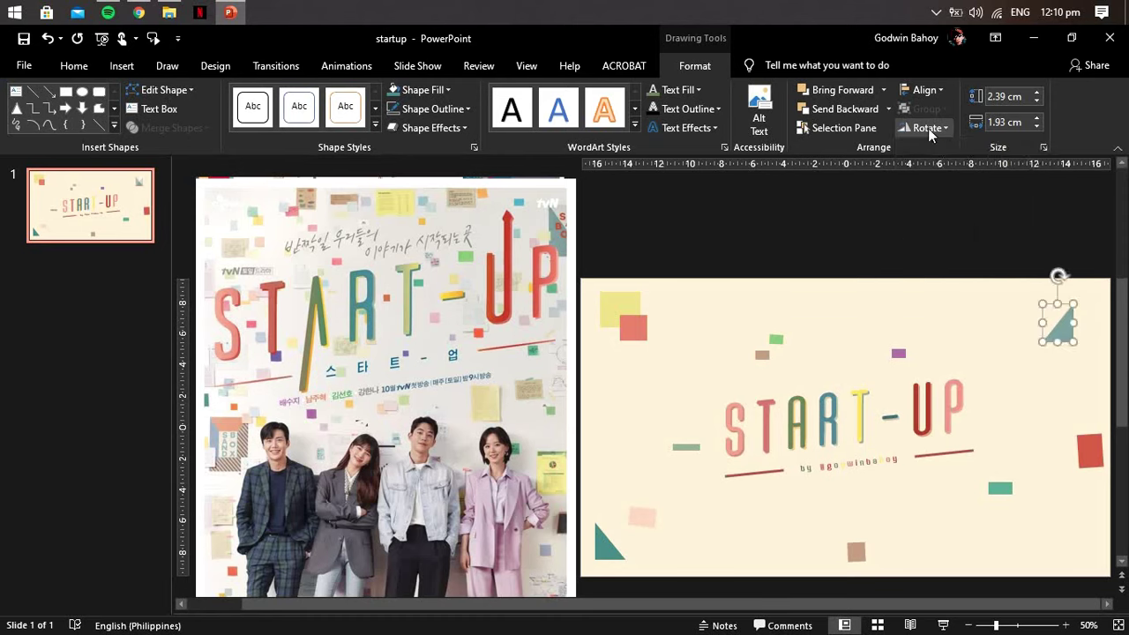
pyautogui.moveTo(1061, 324); pyautogui.dragTo(1087, 311)
pyautogui.click(1022, 234)
pyautogui.click(945, 625)
pyautogui.press('Escape')
# Step: Add a tilted copy of the small bar at upper right, colour it pink, and save
pyautogui.press('Tab')
pyautogui.press('Tab')
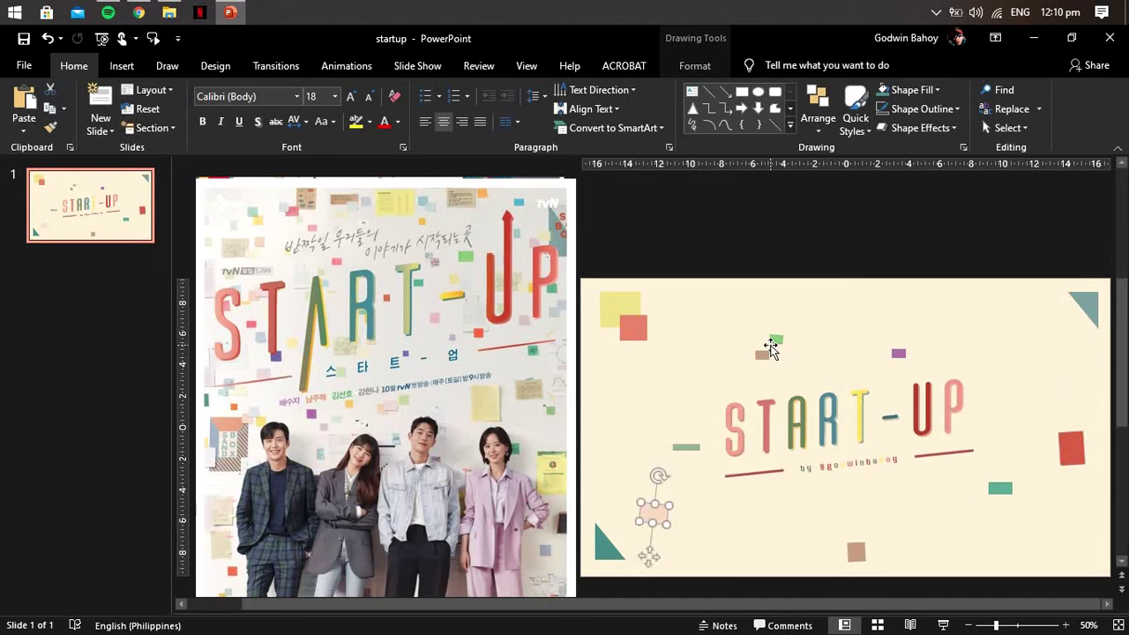
pyautogui.click(686, 447)
pyautogui.moveTo(686, 447); pyautogui.dragTo(983, 351)
pyautogui.moveTo(983, 311); pyautogui.dragTo(1034, 342)
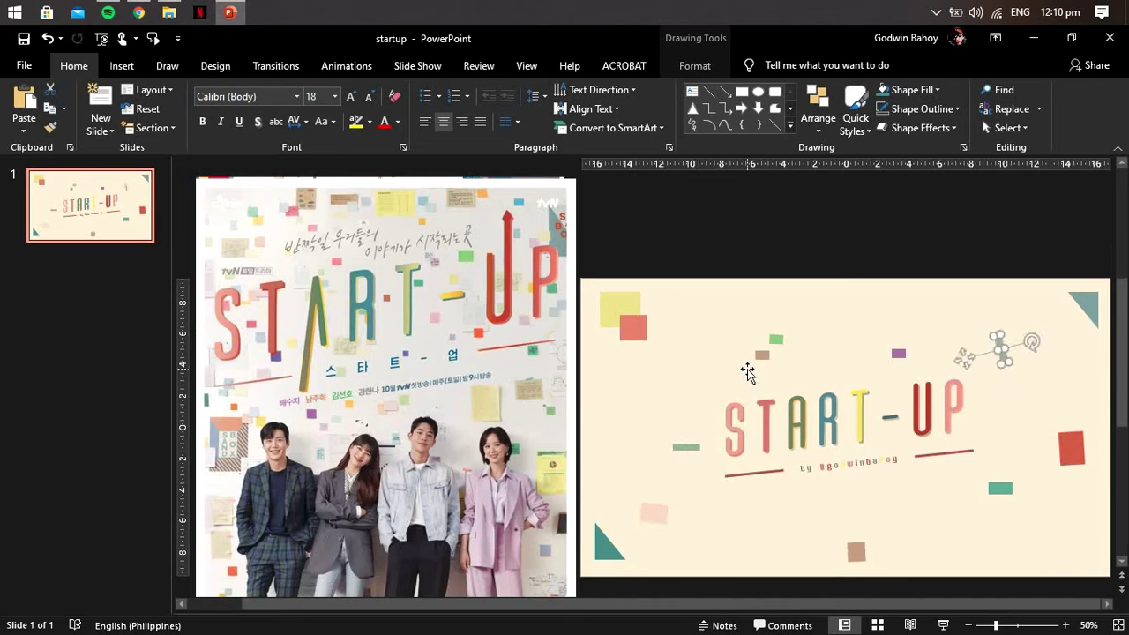
pyautogui.click(695, 65)
pyautogui.click(424, 89)
pyautogui.click(432, 308)
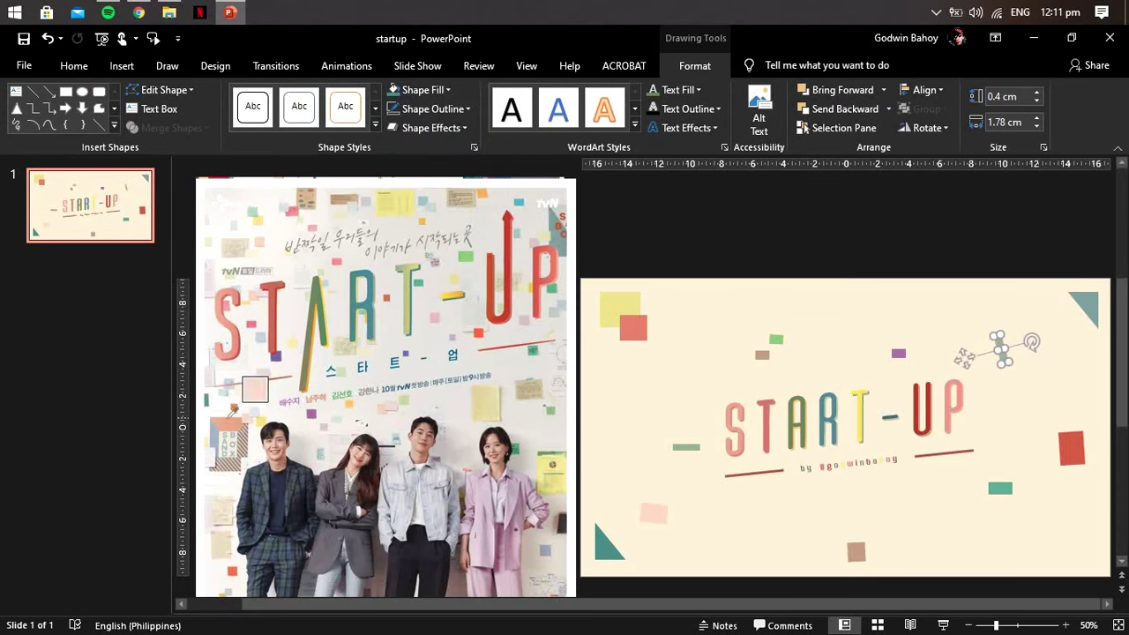
pyautogui.click(228, 414)
pyautogui.click(852, 232)
pyautogui.hotkey('ctrl', 's')
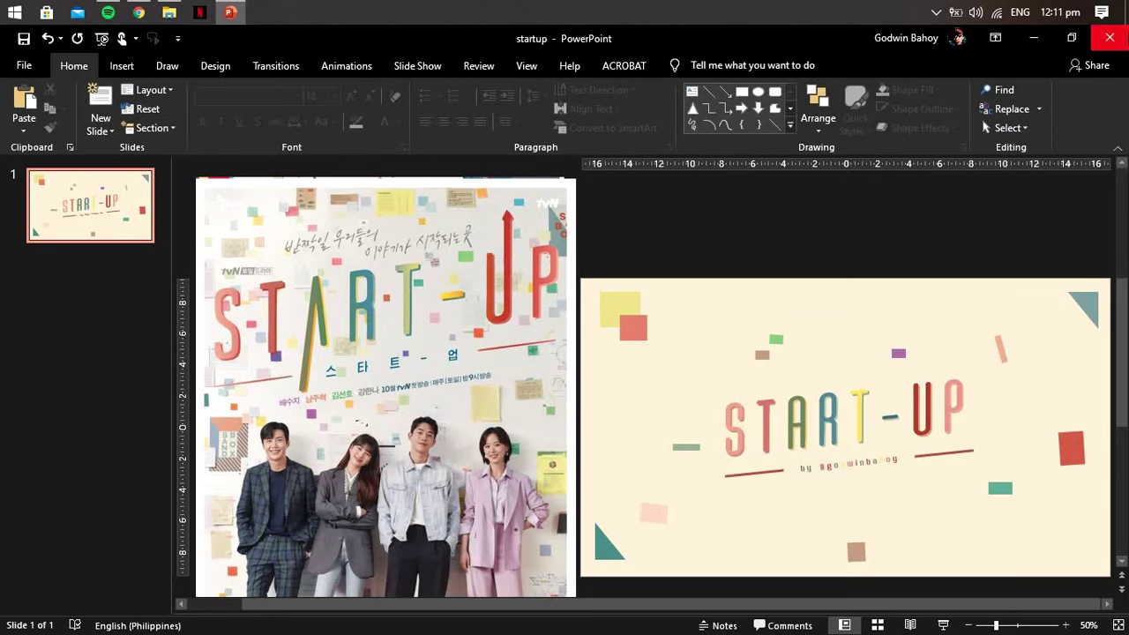
# Step: Try a 28 pt 'powerpoint template' duplicate below the title, then undo it
pyautogui.click(866, 371)
pyautogui.click(866, 371)
pyautogui.hotkey('ctrl', 'd')
pyautogui.moveTo(887, 388); pyautogui.dragTo(891, 441)
pyautogui.write('powerpoint template')
pyautogui.hotkey('ctrl', 'a')
pyautogui.hotkey('ctrl', 'shift', ',')
pyautogui.hotkey('ctrl', 'shift', ',')
pyautogui.hotkey('ctrl', 'shift', ',')
pyautogui.hotkey('ctrl', 'z')
pyautogui.hotkey('ctrl', 'z')
pyautogui.hotkey('ctrl', 'z')
pyautogui.hotkey('ctrl', 'z')
pyautogui.hotkey('ctrl', 'z')
pyautogui.hotkey('ctrl', 'z')
pyautogui.hotkey('ctrl', 'z')
pyautogui.hotkey('ctrl', 'z')
pyautogui.hotkey('ctrl', 'z')
pyautogui.hotkey('ctrl', 'z')
# Step: Nudge the small green dash into place and shrink the poster to uncover other references
pyautogui.click(968, 263)
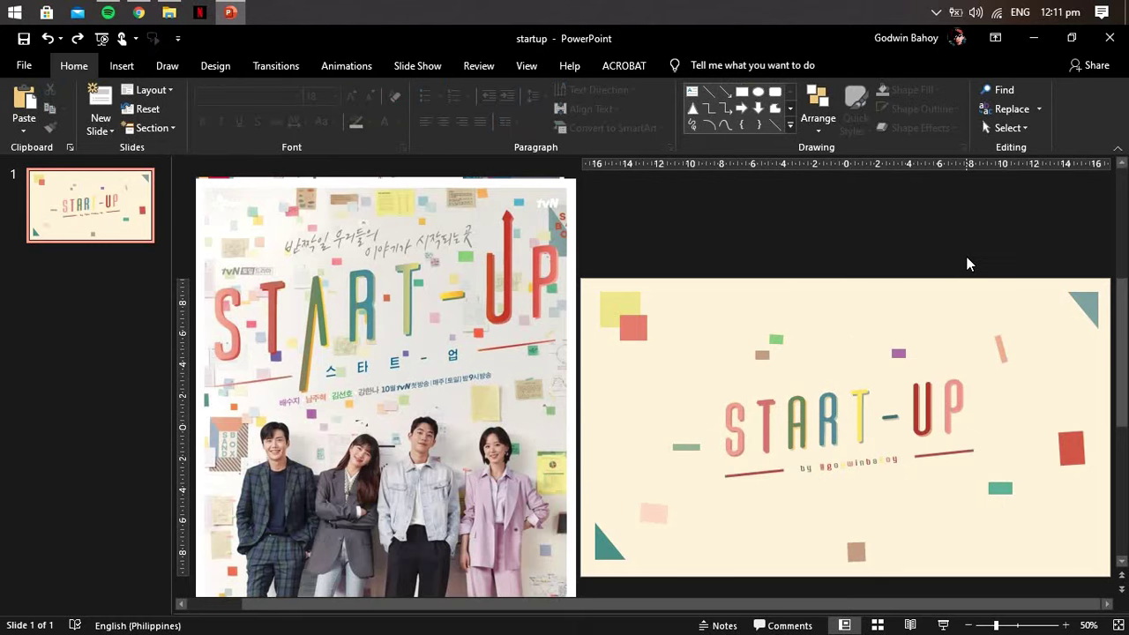
pyautogui.moveTo(692, 447); pyautogui.dragTo(656, 425)
pyautogui.press('Escape')
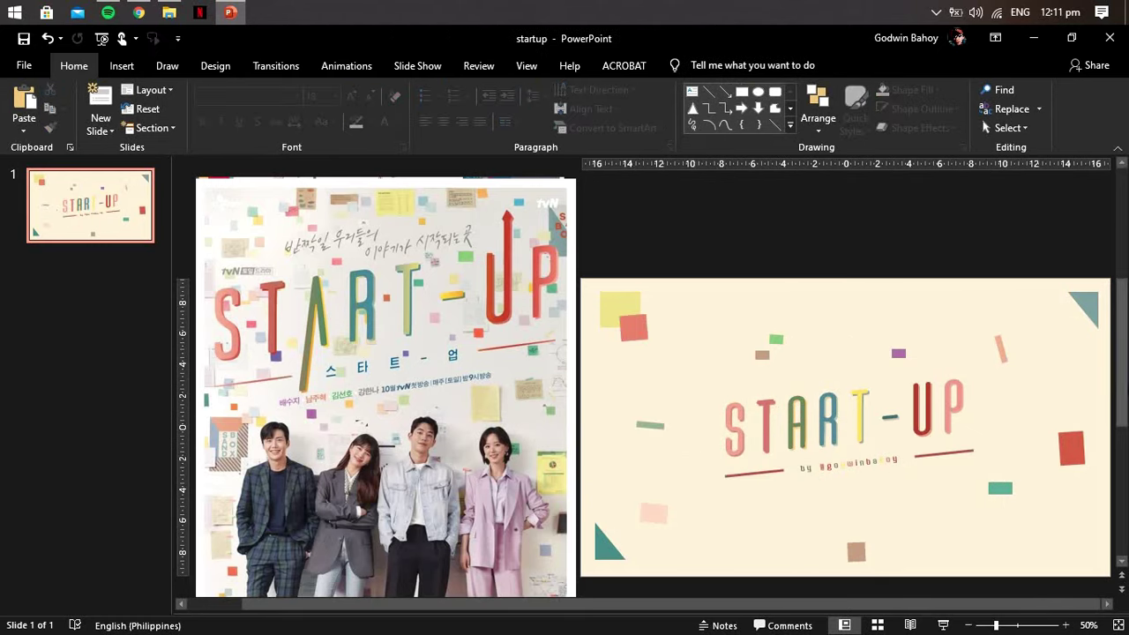
pyautogui.click(944, 626)
pyautogui.press('Escape')
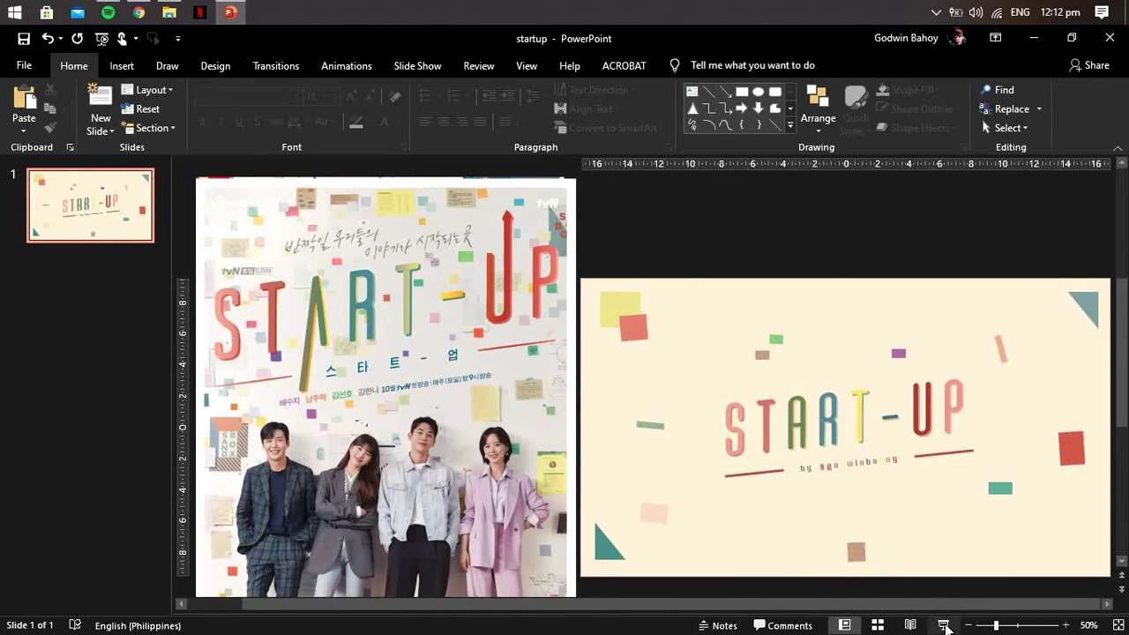
pyautogui.moveTo(568, 187); pyautogui.dragTo(404, 272)
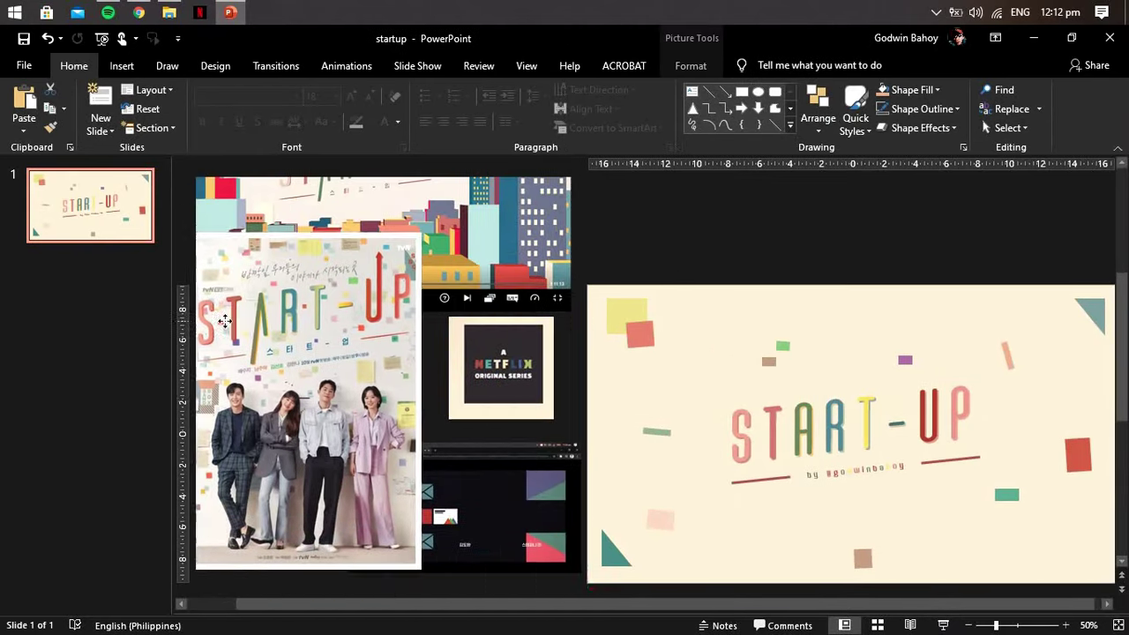
# Step: Add a blank second slide and go to it
pyautogui.click(100, 131)
pyautogui.click(135, 228)
pyautogui.click(135, 228)
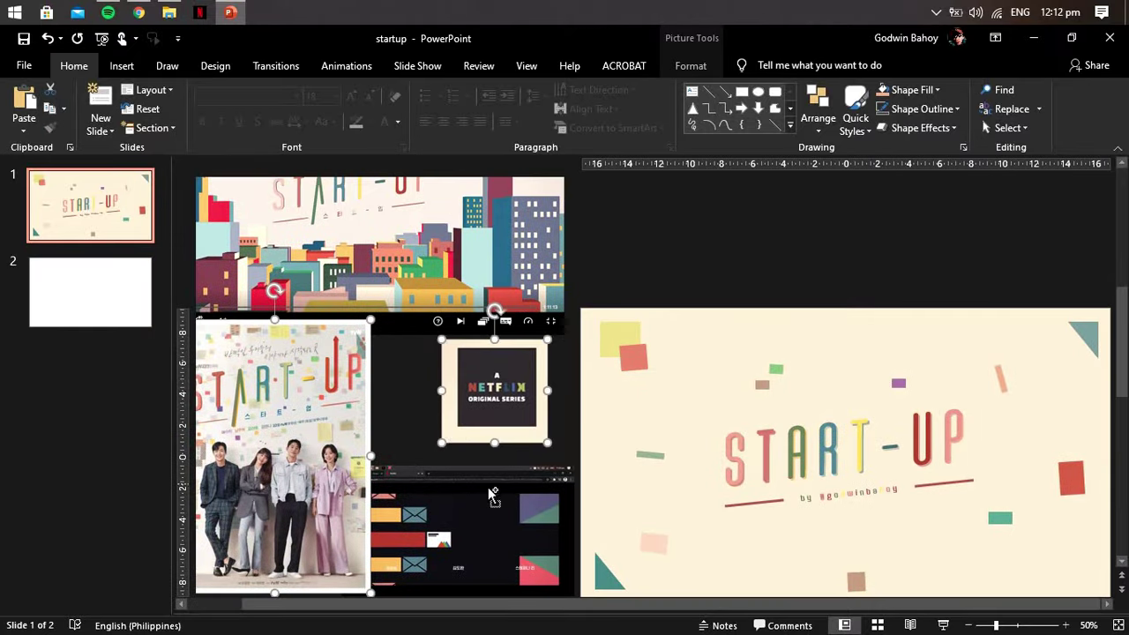
pyautogui.click(90, 291)
# Step: Cover slide 2 with a cream-filled rectangle and shift the reference images down-left
pyautogui.scroll(-3, 618, 247)
pyautogui.click(121, 66)
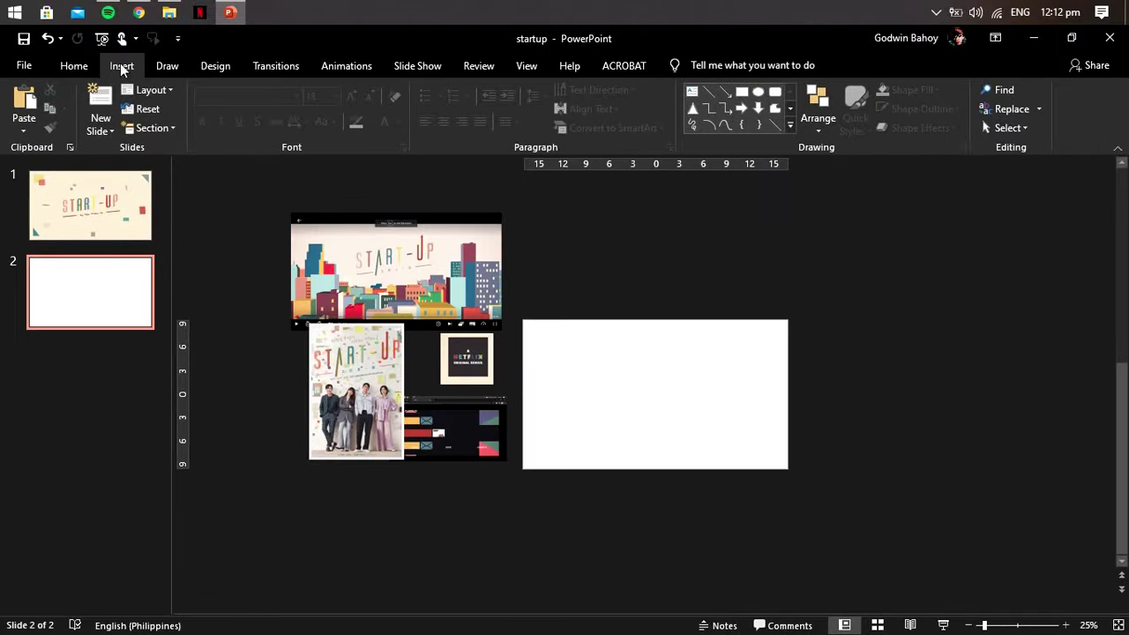
pyautogui.click(265, 106)
pyautogui.click(304, 165)
pyautogui.moveTo(523, 320); pyautogui.dragTo(788, 469)
pyautogui.scroll(3, 797, 361)
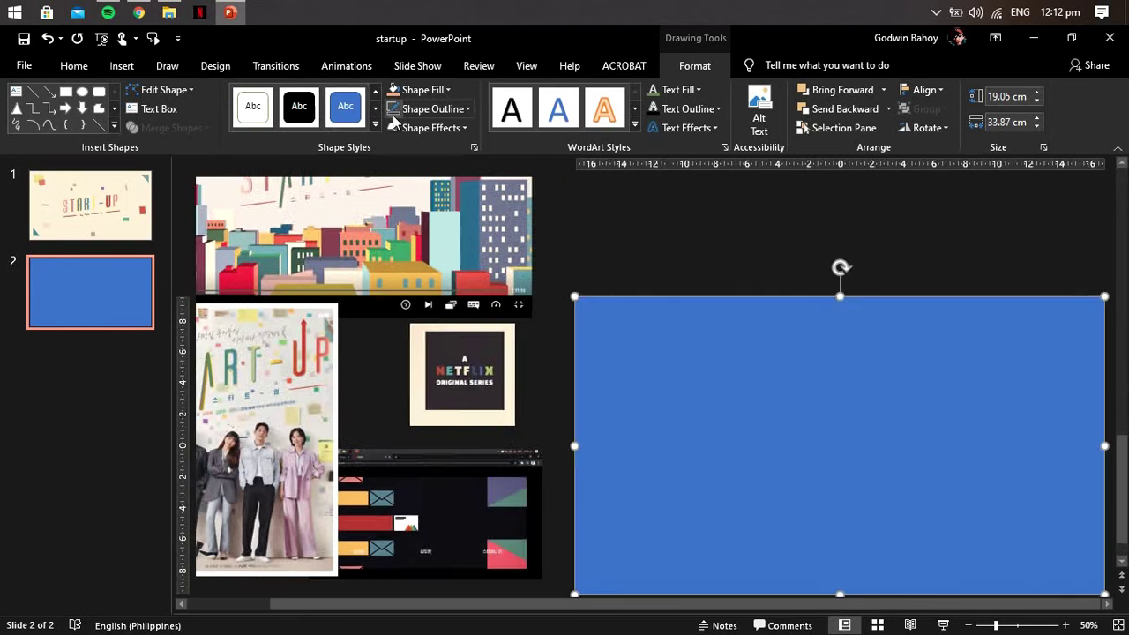
pyautogui.click(337, 213)
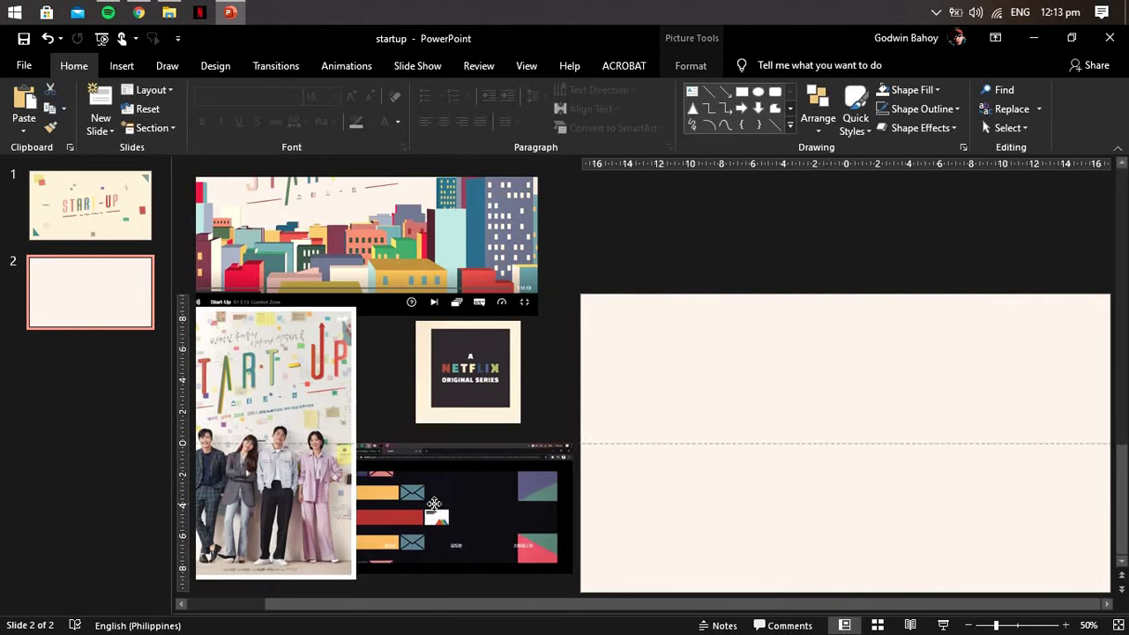
pyautogui.click(423, 490)
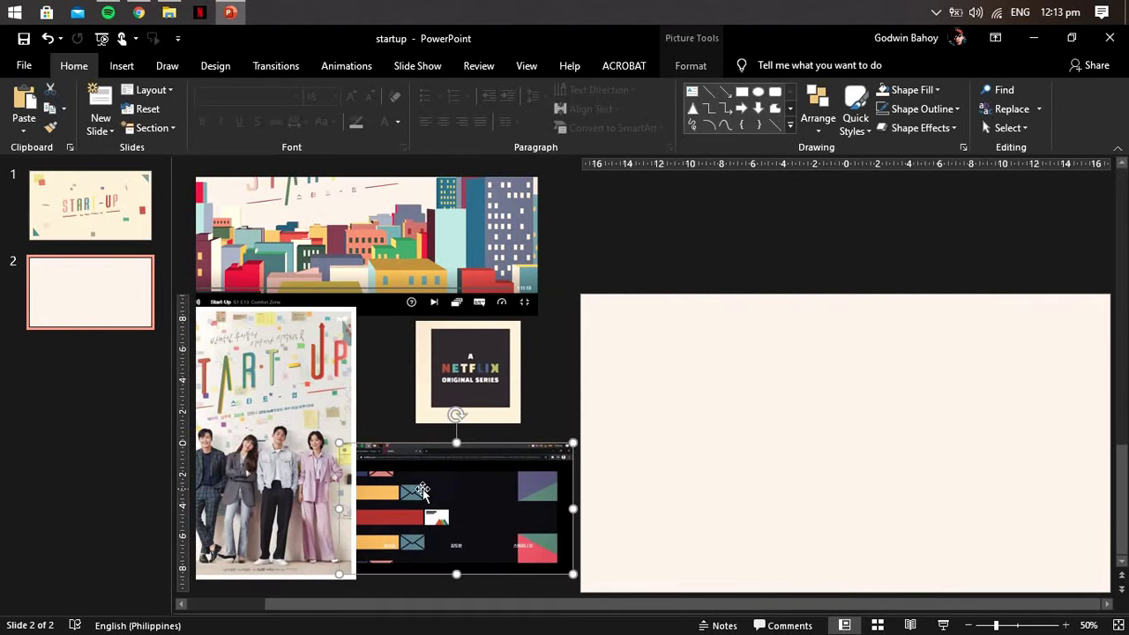
pyautogui.moveTo(423, 491); pyautogui.dragTo(411, 506)
pyautogui.moveTo(459, 383); pyautogui.dragTo(449, 398)
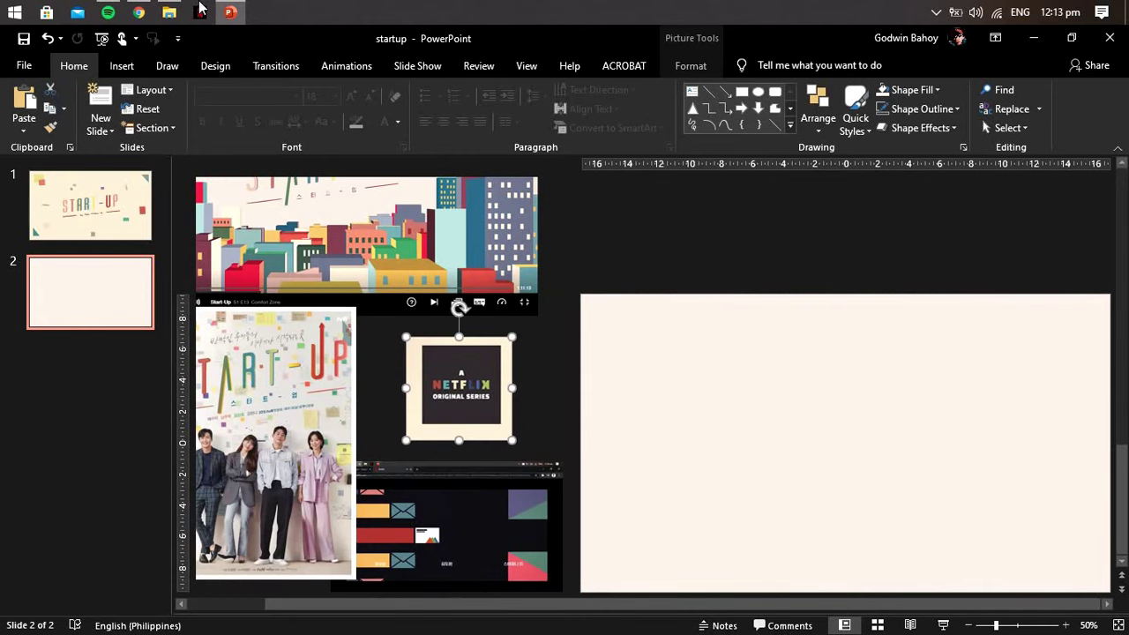
# Step: Draw a centred square and fill it with the Netflix box's dark charcoal
pyautogui.click(122, 65)
pyautogui.click(262, 114)
pyautogui.moveTo(783, 381); pyautogui.dragTo(908, 508)
pyautogui.click(922, 90)
pyautogui.click(943, 128)
pyautogui.moveTo(441, 517)
pyautogui.mouseDown()
pyautogui.moveTo(1051, 421)
pyautogui.moveTo(1014, 242)
pyautogui.mouseUp()
pyautogui.click(728, 441)
pyautogui.click(695, 65)
pyautogui.click(424, 90)
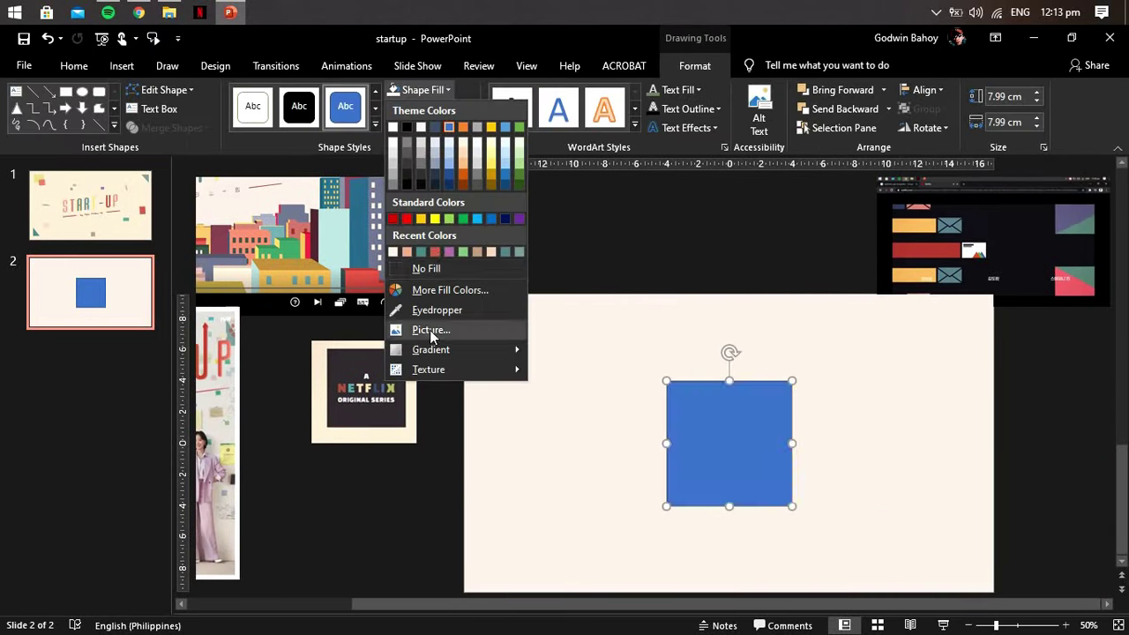
pyautogui.click(407, 127)
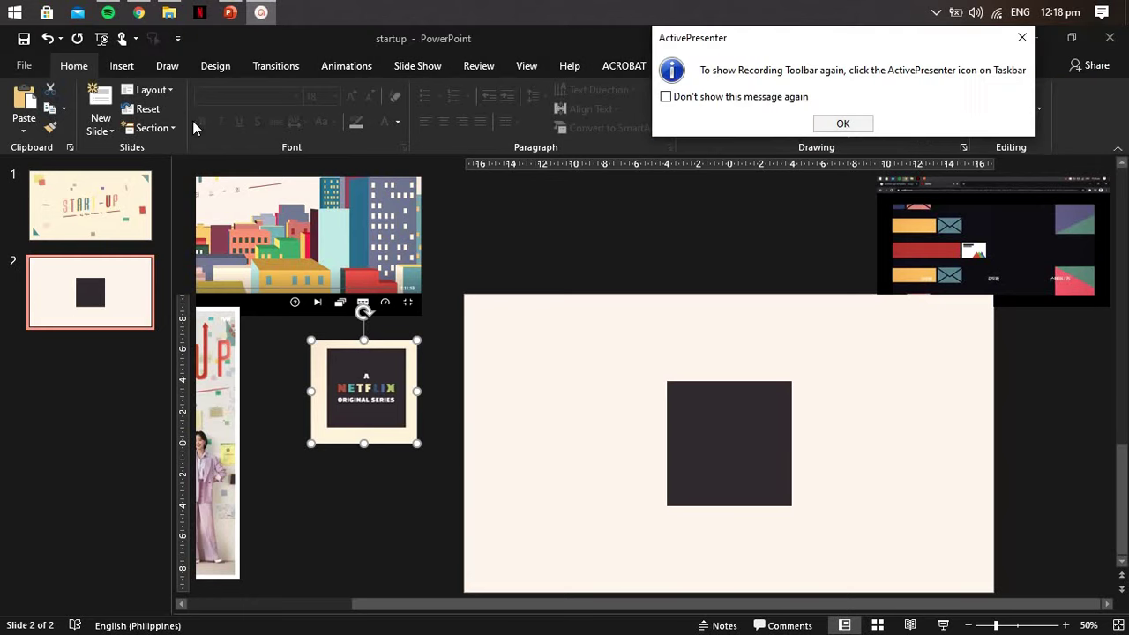
# Step: Draw a text box inside the dark square
pyautogui.click(842, 123)
pyautogui.click(122, 65)
pyautogui.click(731, 110)
pyautogui.moveTo(693, 408); pyautogui.dragTo(775, 438)
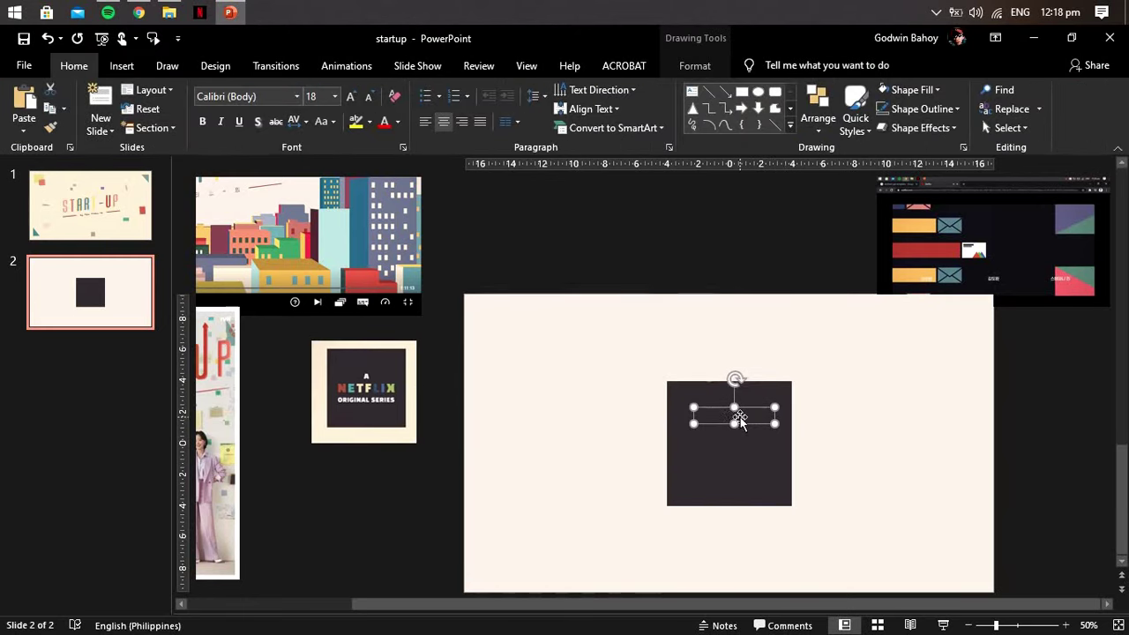
pyautogui.moveTo(693, 407); pyautogui.dragTo(774, 429)
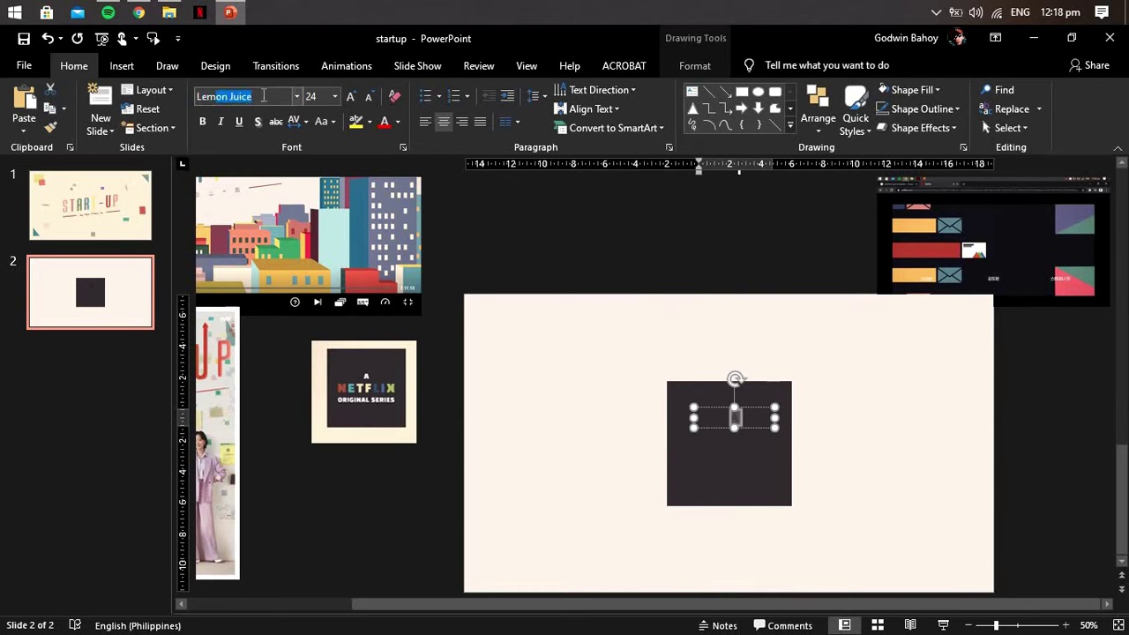
# Step: Make the 'A' white, 36 pt, in Gill Sans Ultra Bold Condensed
pyautogui.write('m')
pyautogui.press('Return')
pyautogui.click(397, 122)
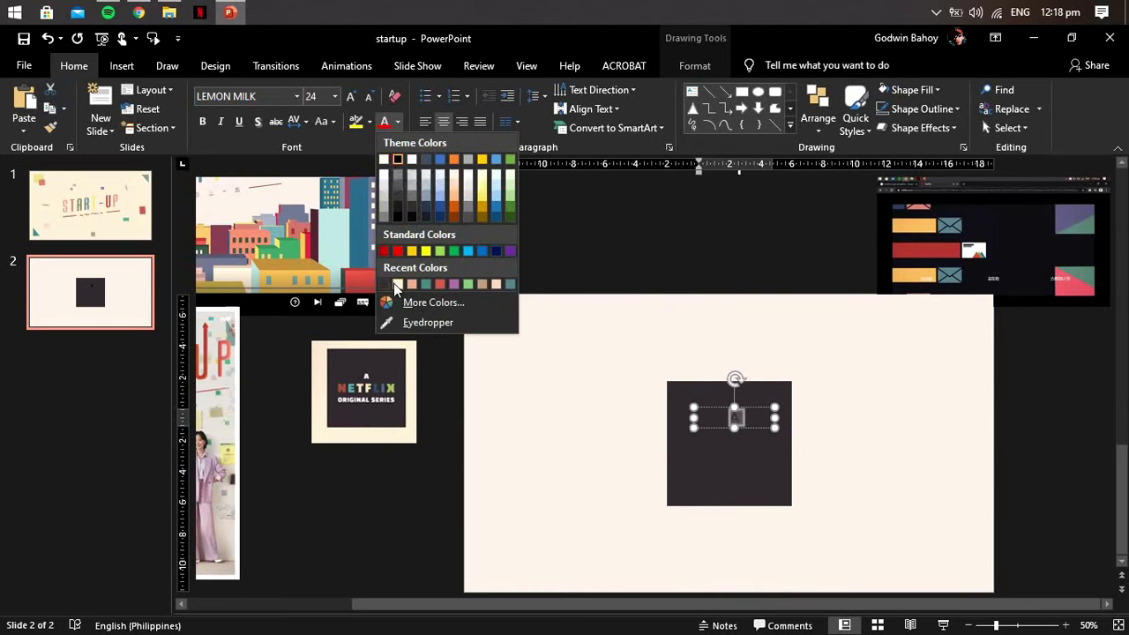
pyautogui.click(402, 320)
pyautogui.click(1033, 243)
pyautogui.hotkey('ctrl', ']')
pyautogui.hotkey('ctrl', ']')
pyautogui.hotkey('ctrl', ']')
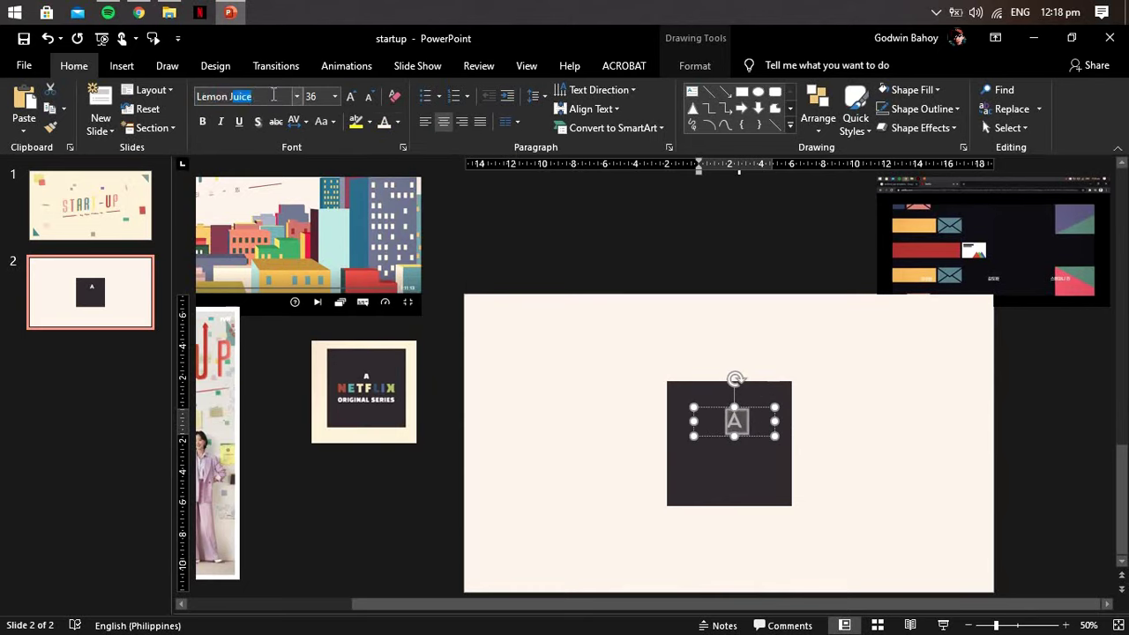
pyautogui.click(297, 96)
pyautogui.moveTo(423, 214); pyautogui.dragTo(425, 280)
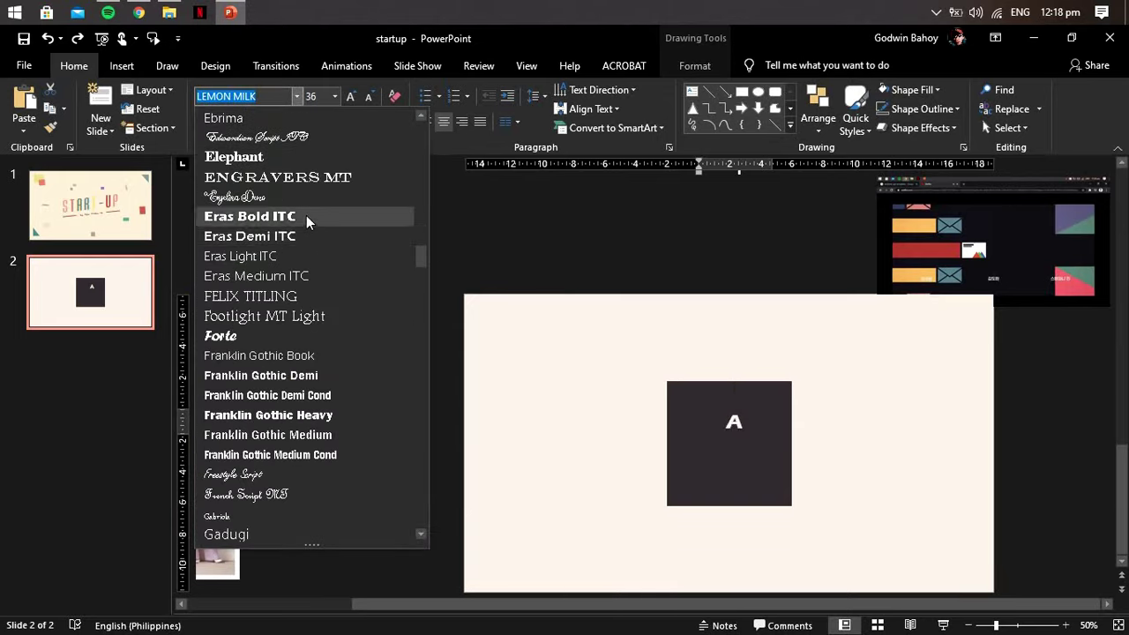
pyautogui.click(285, 310)
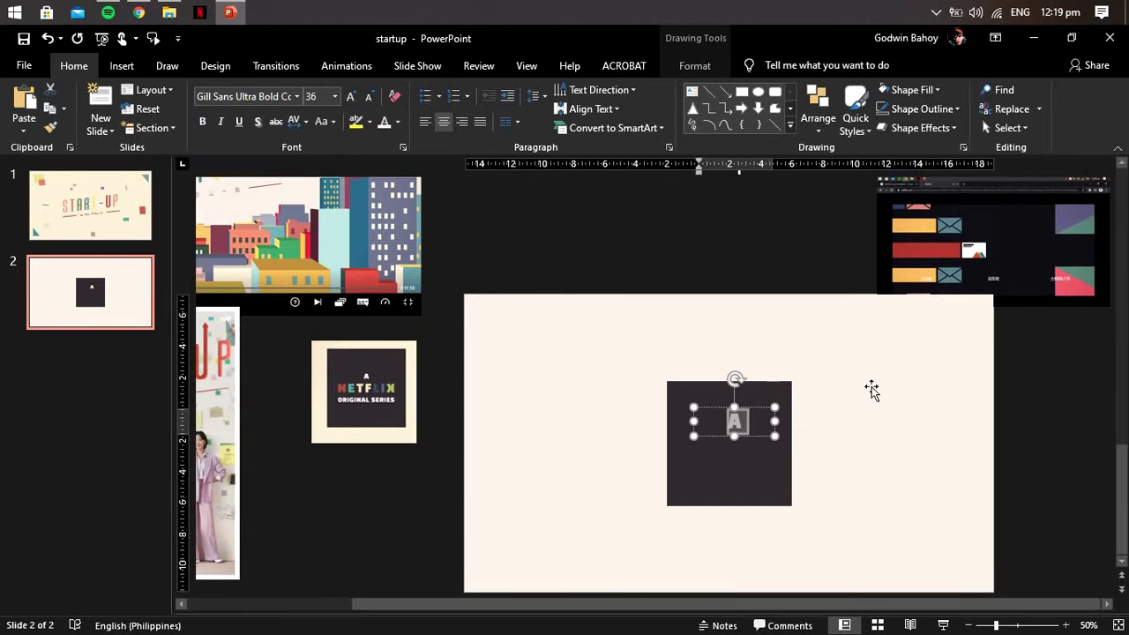
# Step: Add enlarged 'START-UP INSPIRED' text below the A with Very Loose character spacing
pyautogui.click(695, 66)
pyautogui.click(850, 426)
pyautogui.moveTo(758, 419); pyautogui.dragTo(768, 445)
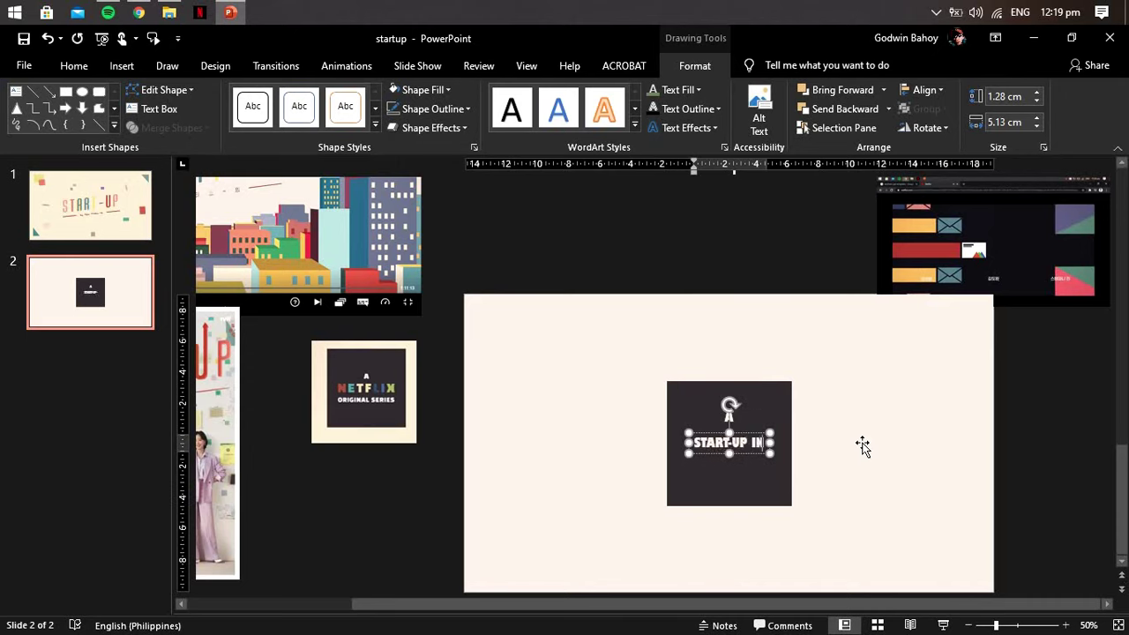
pyautogui.write('SPIRED')
pyautogui.hotkey('ctrl', 'a')
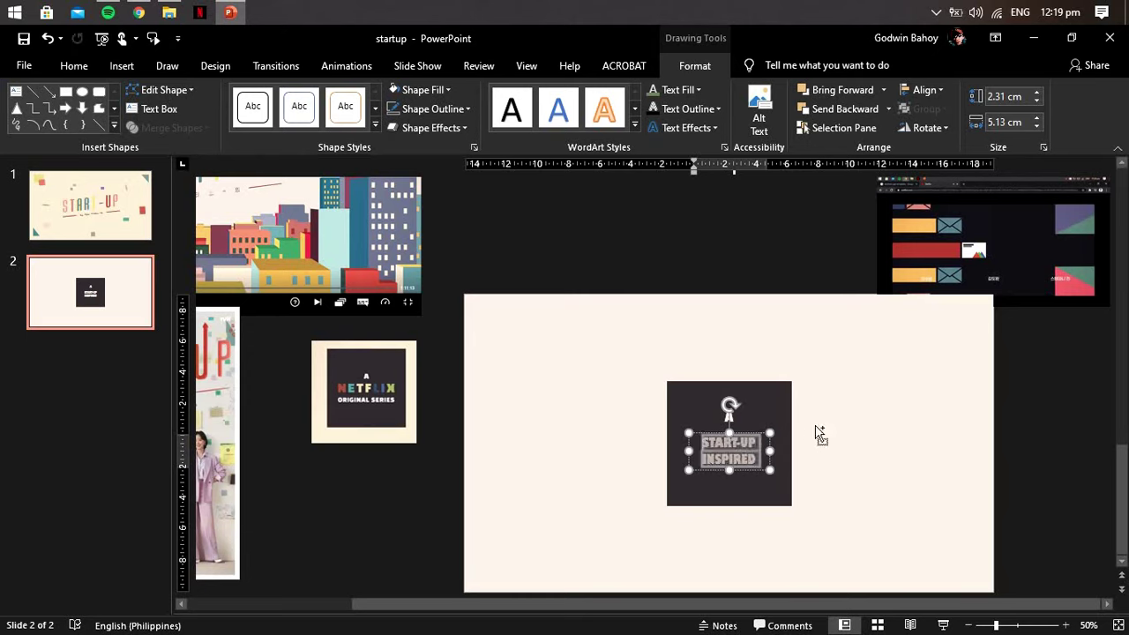
pyautogui.hotkey('ctrl', 'shift', '.')
pyautogui.click(74, 66)
pyautogui.click(303, 121)
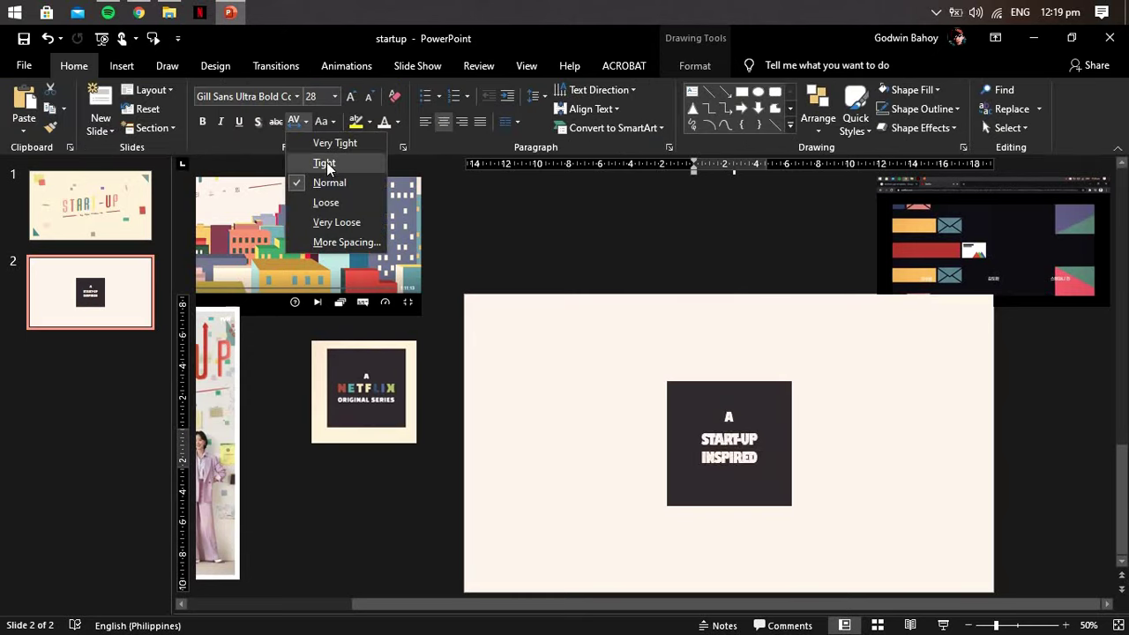
pyautogui.click(335, 222)
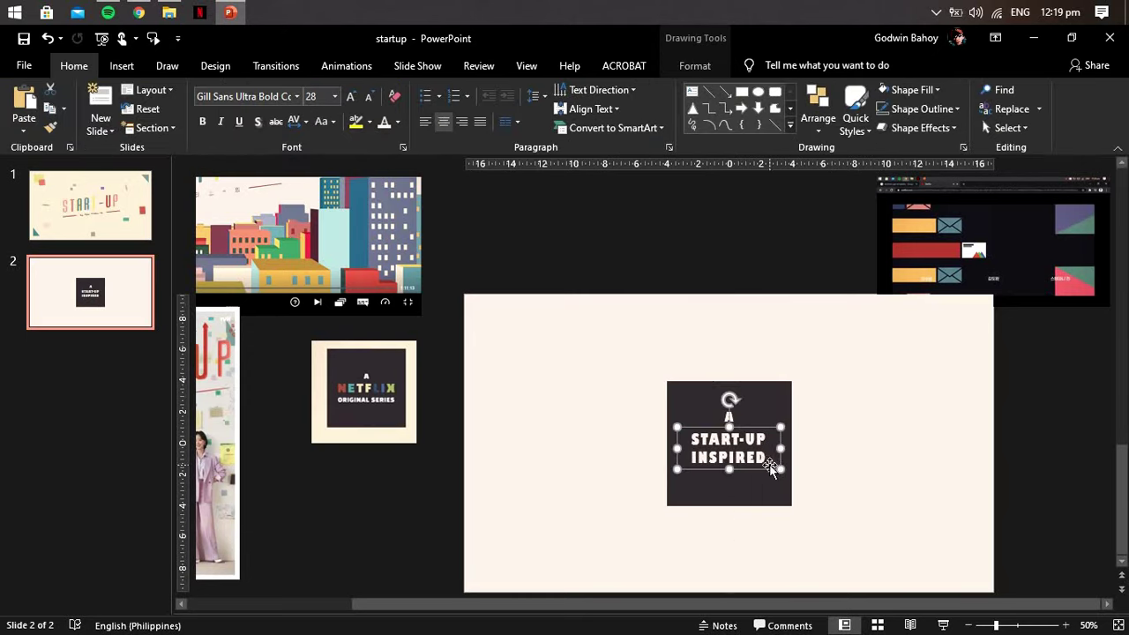
pyautogui.moveTo(766, 463); pyautogui.dragTo(689, 432)
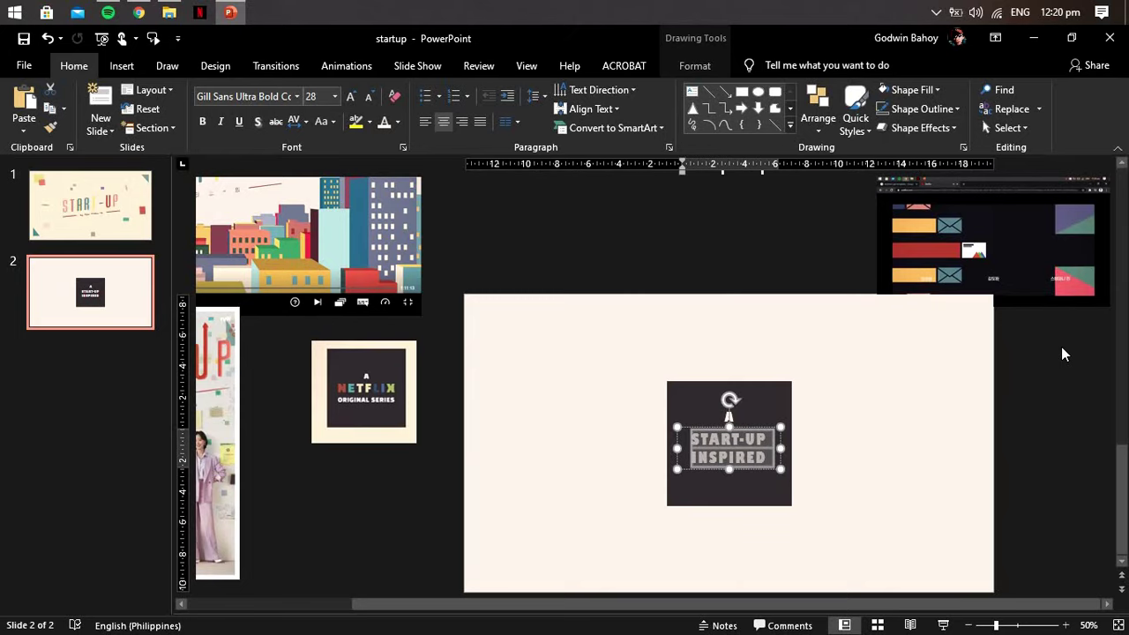
# Step: Replace the second line with 'POWERPOINT', shrunk to one line, in LEMON MILK Bold
pyautogui.write('POWERPOINT')
pyautogui.hotkey('ctrl', 'shift', ',')
pyautogui.keyDown('ctrl'); pyautogui.scroll(3, 731, 462); pyautogui.keyUp('ctrl')
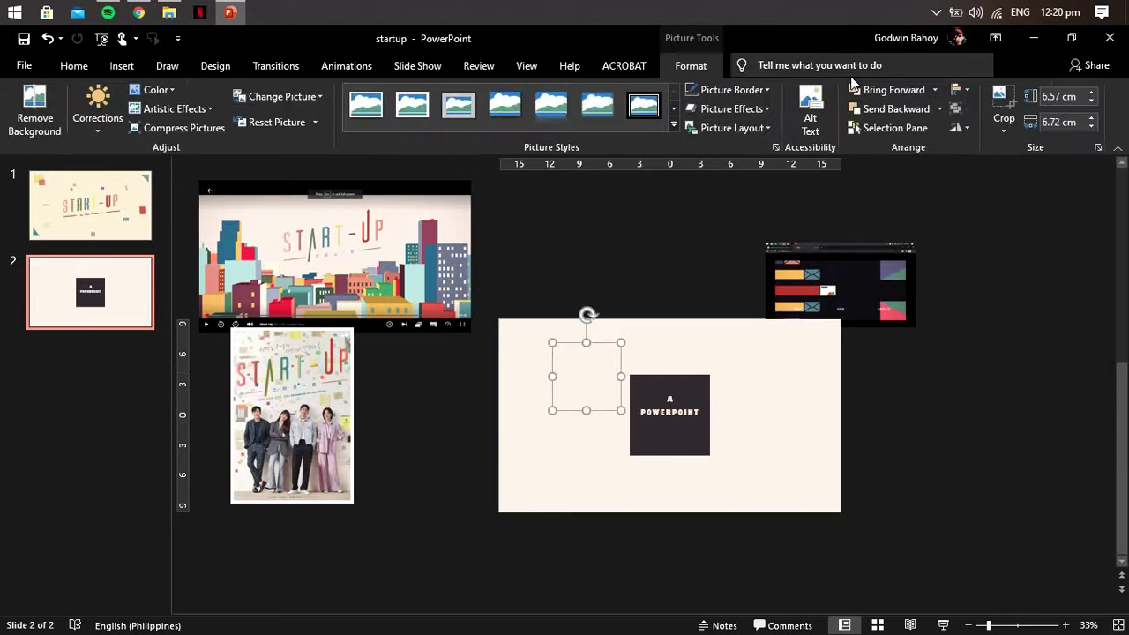
pyautogui.hotkey('ctrl', 'a')
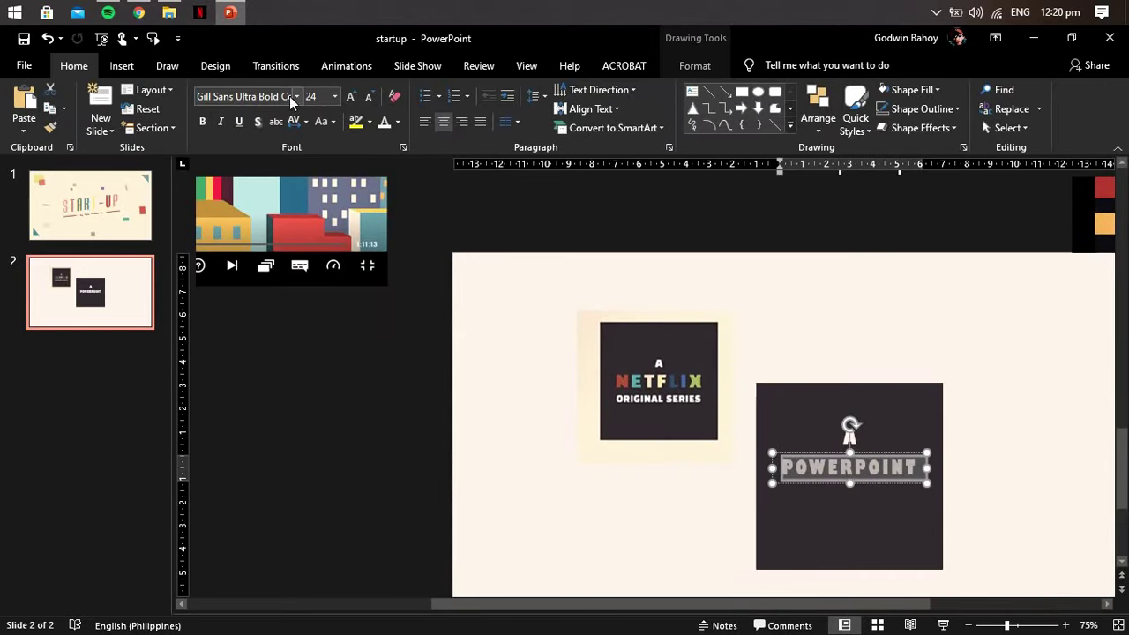
pyautogui.click(296, 96)
pyautogui.moveTo(430, 129); pyautogui.dragTo(429, 288)
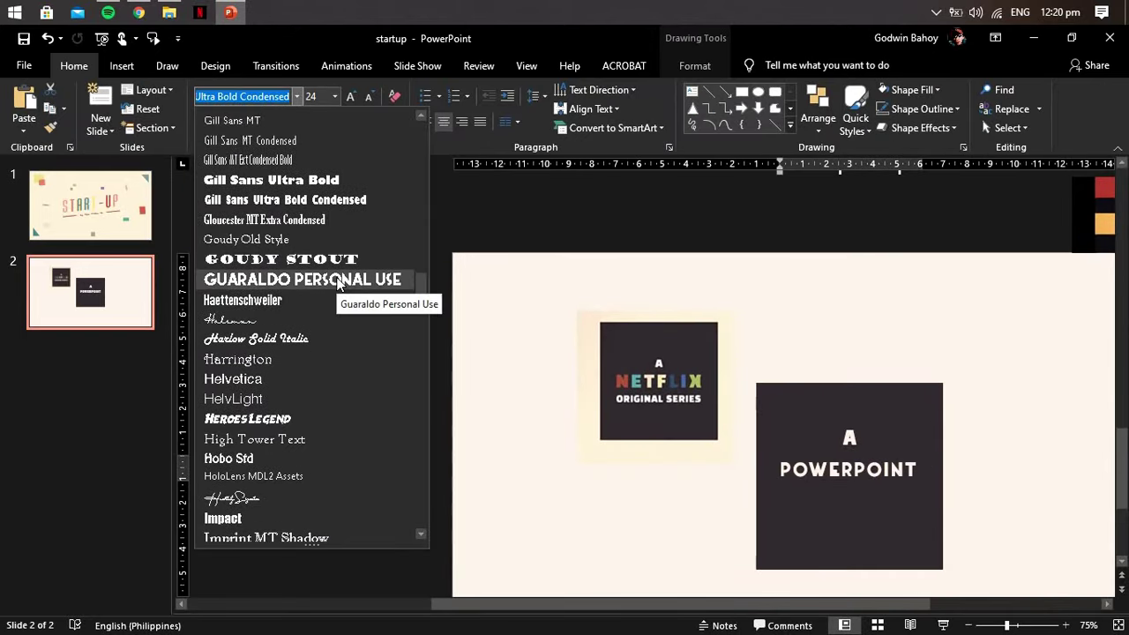
pyautogui.scroll(-15, 337, 282)
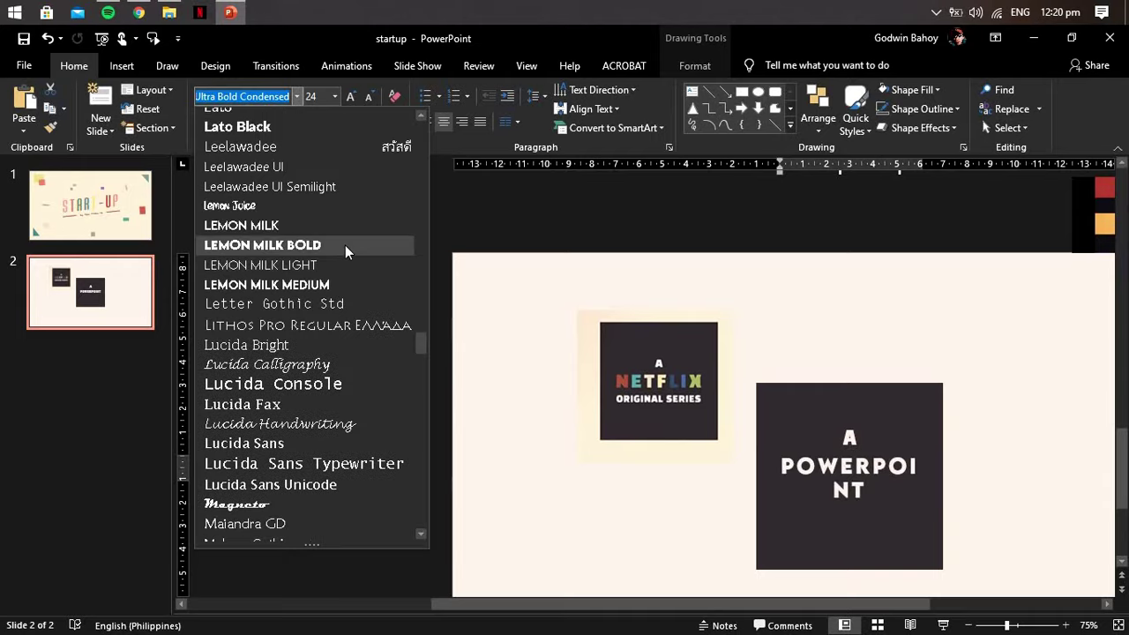
pyautogui.click(345, 245)
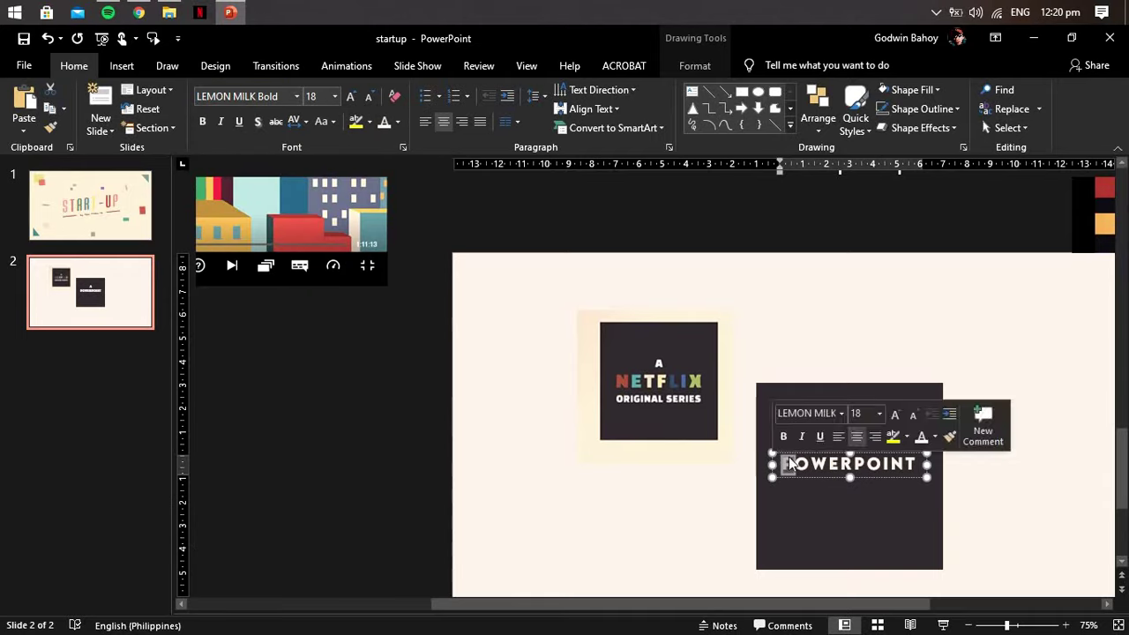
# Step: Recolour POWERPOINT's letters individually with eyedropper colours sampled from the Netflix logo
pyautogui.moveTo(795, 464); pyautogui.dragTo(810, 464)
pyautogui.click(398, 121)
pyautogui.moveTo(880, 463); pyautogui.dragTo(932, 466)
pyautogui.click(415, 300)
pyautogui.click(397, 122)
pyautogui.click(425, 319)
pyautogui.click(397, 122)
pyautogui.click(425, 320)
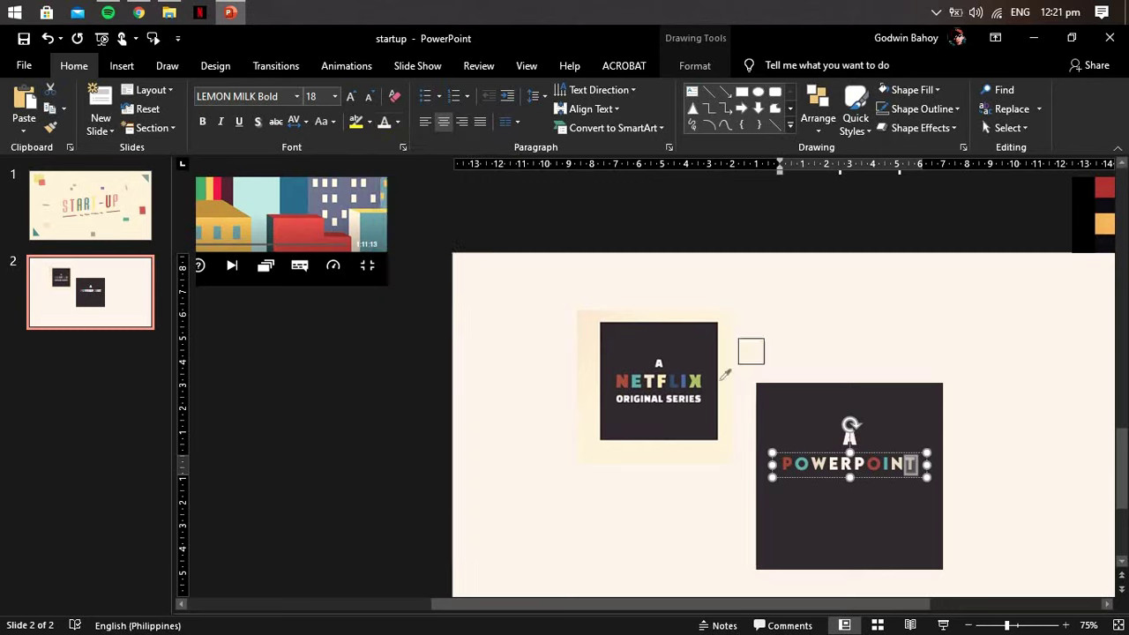
pyautogui.scroll(5, 854, 467)
pyautogui.click(397, 122)
pyautogui.click(425, 319)
pyautogui.click(227, 219)
pyautogui.click(398, 121)
pyautogui.click(394, 217)
pyautogui.click(398, 122)
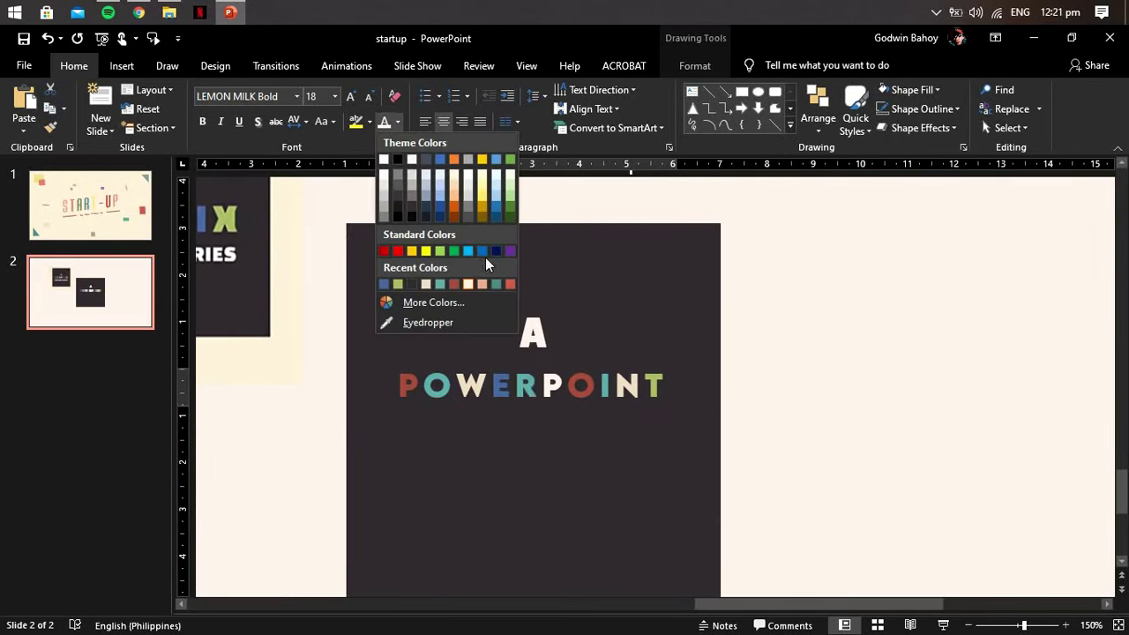
pyautogui.scroll(-5, 798, 393)
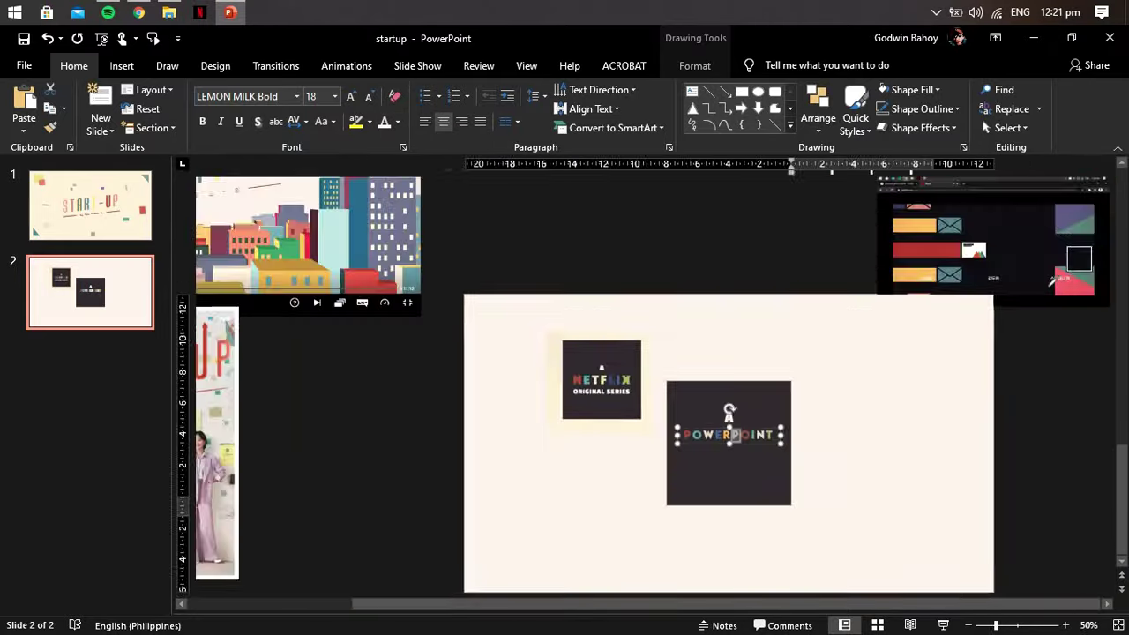
pyautogui.press('Right')
pyautogui.press('Right')
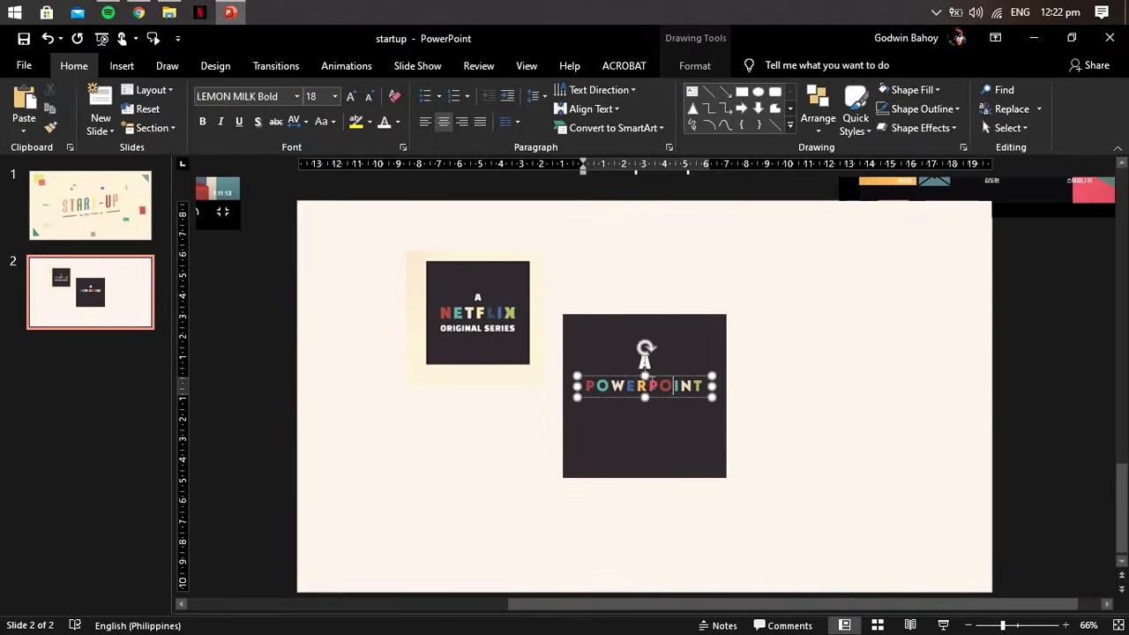
# Step: Set the POWERPOINT text to 20 pt and realign the A above it
pyautogui.click(717, 378)
pyautogui.click(644, 362)
pyautogui.click(278, 96)
pyautogui.click(679, 399)
pyautogui.click(683, 397)
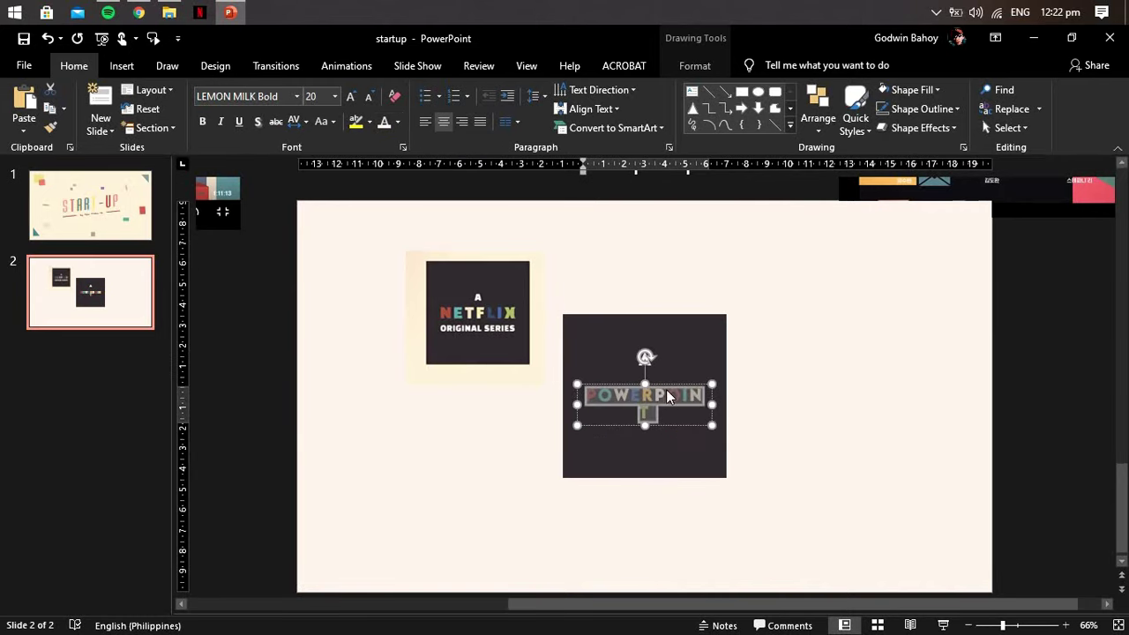
pyautogui.click(849, 429)
pyautogui.click(648, 357)
pyautogui.moveTo(647, 358)
pyautogui.mouseDown()
pyautogui.moveTo(667, 365)
pyautogui.moveTo(645, 416)
pyautogui.mouseUp()
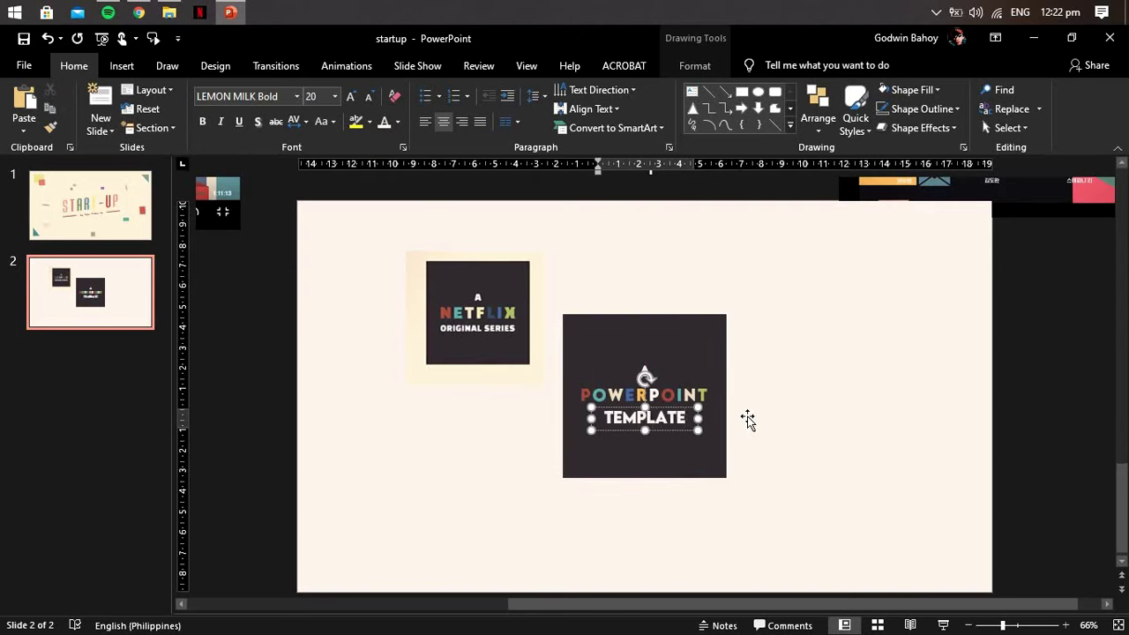
# Step: Shrink the TEMPLATE line to 14 pt
pyautogui.hotkey('ctrl', 'a')
pyautogui.hotkey('ctrl', 'shift', ',')
pyautogui.hotkey('ctrl', 'shift', ',')
pyautogui.hotkey('ctrl', 'shift', ',')
pyautogui.click(305, 121)
pyautogui.click(806, 396)
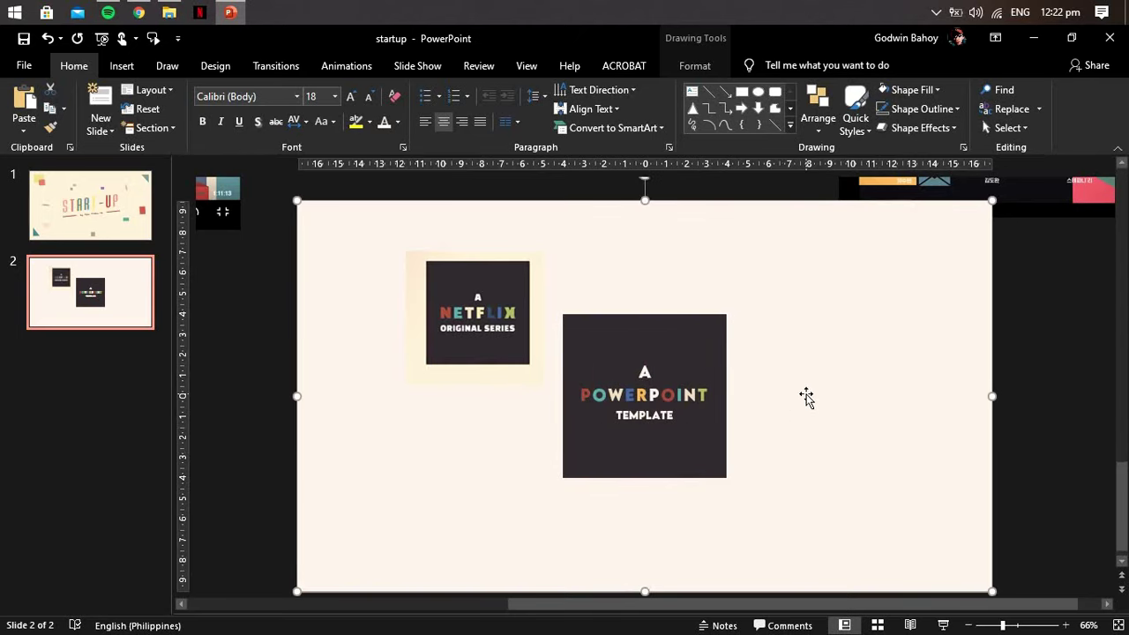
# Step: Move the Netflix image off the slide, preview it full-screen, then add POWERPOINT before TEMPLATE
pyautogui.moveTo(513, 319); pyautogui.dragTo(278, 380)
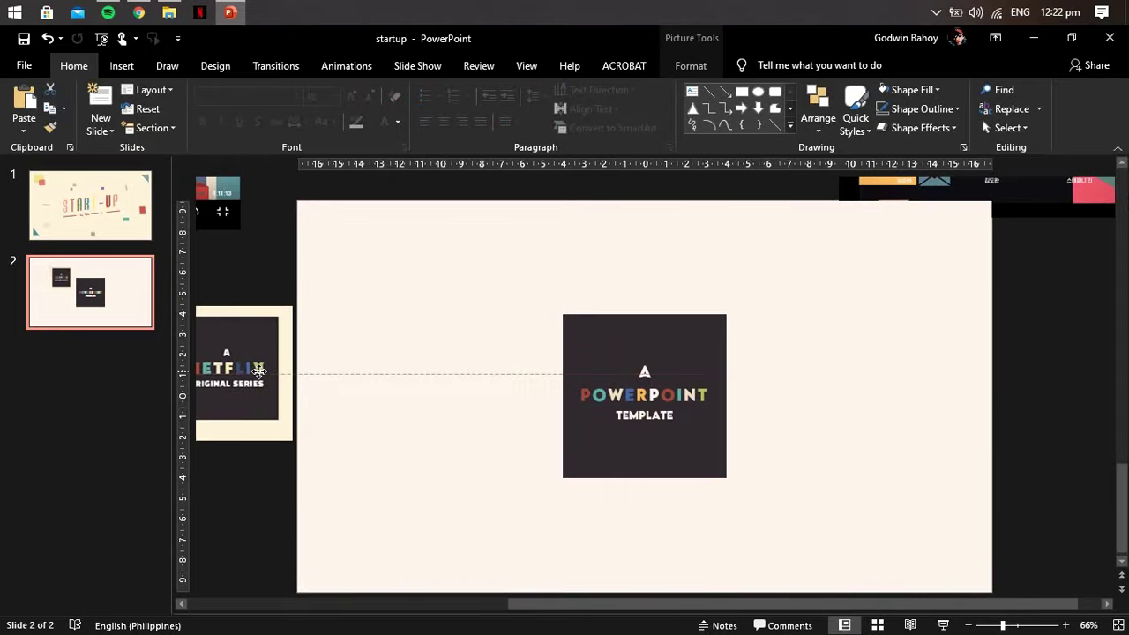
pyautogui.press('Delete')
pyautogui.click(92, 208)
pyautogui.click(943, 625)
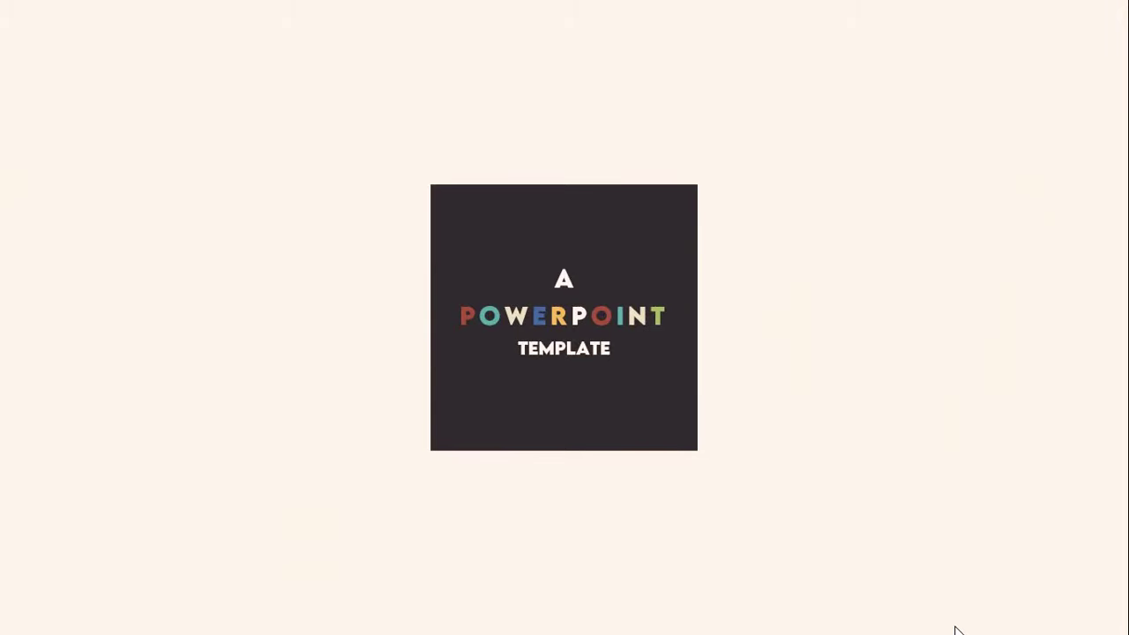
pyautogui.press('Escape')
pyautogui.write('POWERPOINT')
# Step: Widen the POWERPOINT TEMPLATE box to one line and retype the title as 'START-UP INSPIRED'
pyautogui.moveTo(581, 434); pyautogui.dragTo(525, 436)
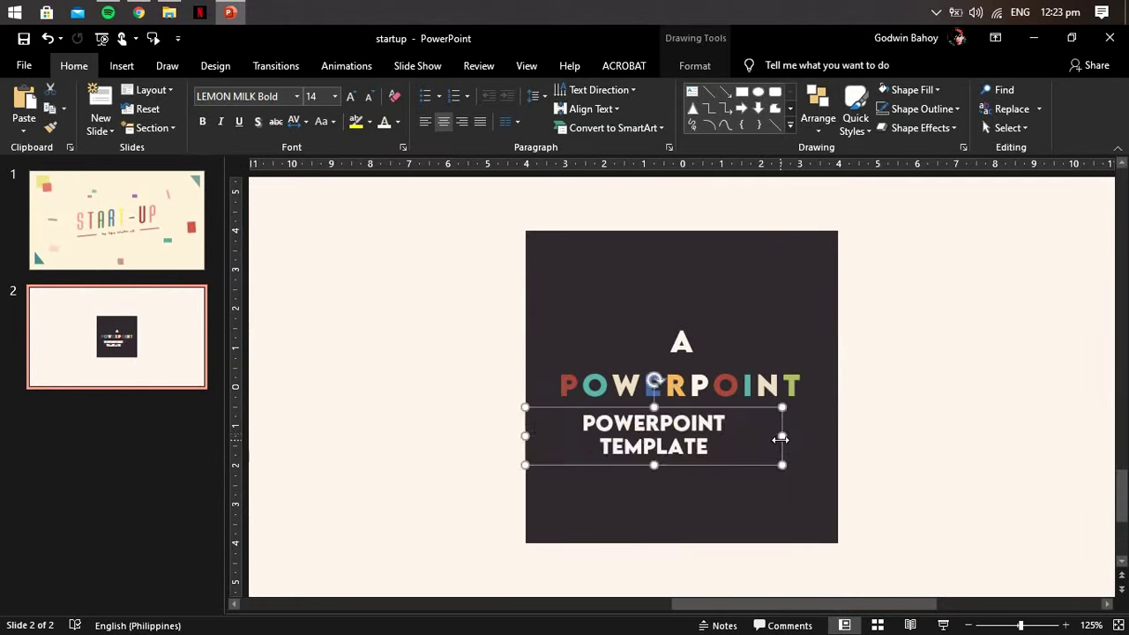
pyautogui.moveTo(784, 443); pyautogui.dragTo(811, 436)
pyautogui.click(734, 385)
pyautogui.moveTo(559, 386); pyautogui.dragTo(581, 386)
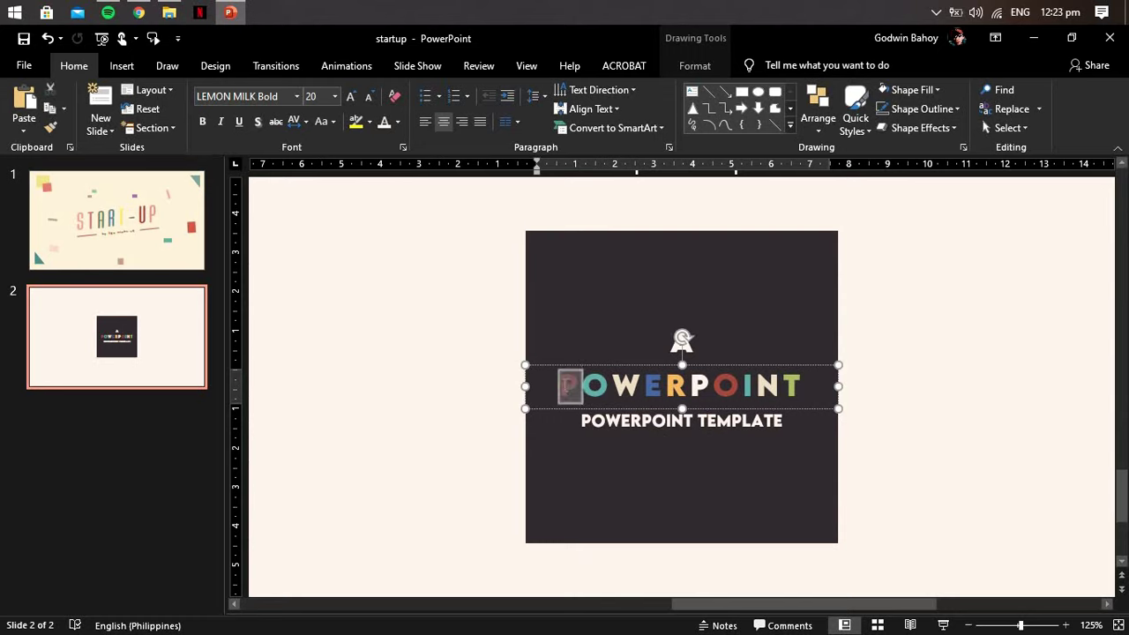
pyautogui.write('STZRT-UP IN')
pyautogui.moveTo(619, 385); pyautogui.dragTo(636, 385)
pyautogui.write('ASPIRED')
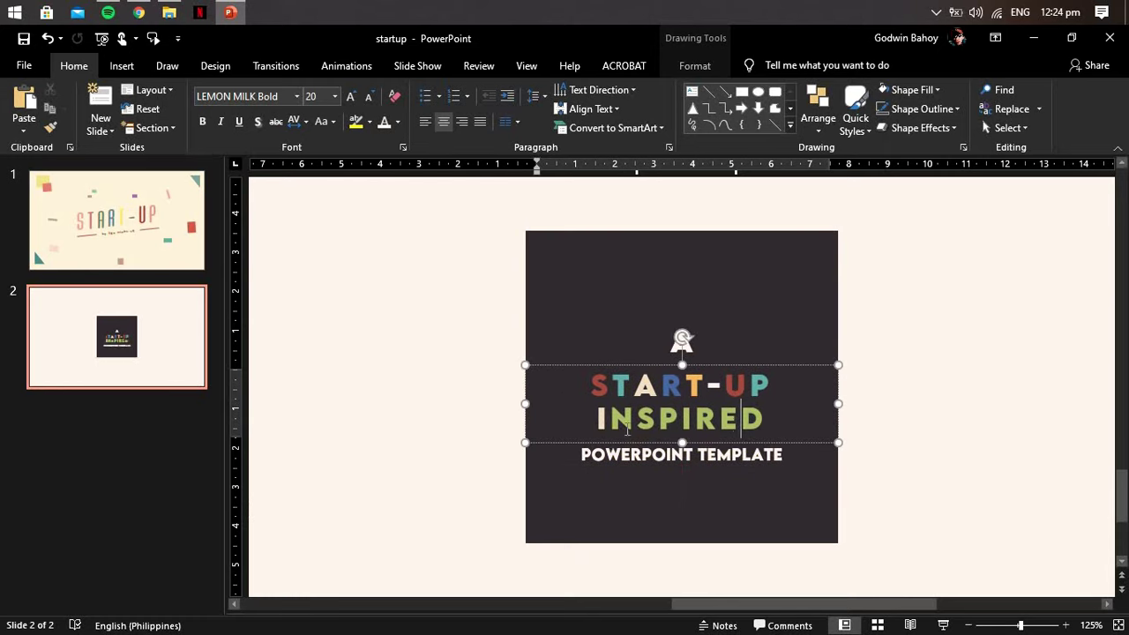
pyautogui.keyDown('ctrl'); pyautogui.scroll(-5, 628, 429); pyautogui.keyUp('ctrl')
pyautogui.keyDown('ctrl'); pyautogui.scroll(3, 469, 376); pyautogui.keyUp('ctrl')
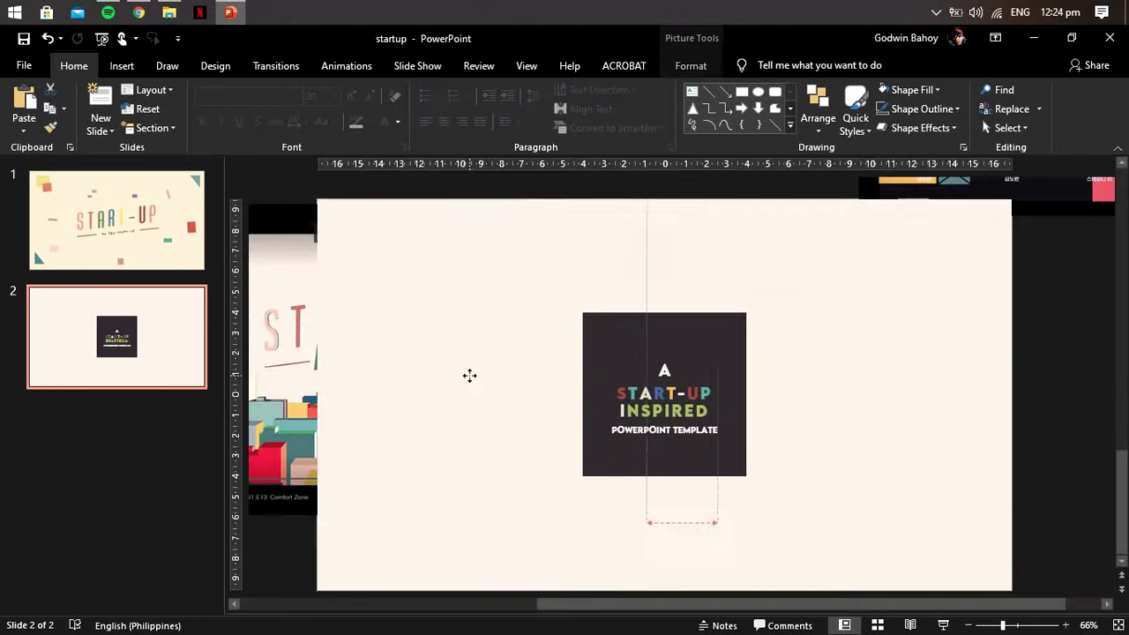
# Step: Recolour the title letters with eyedropper colours sampled from the reference image
pyautogui.click(397, 127)
pyautogui.click(388, 151)
pyautogui.click(399, 127)
pyautogui.click(414, 307)
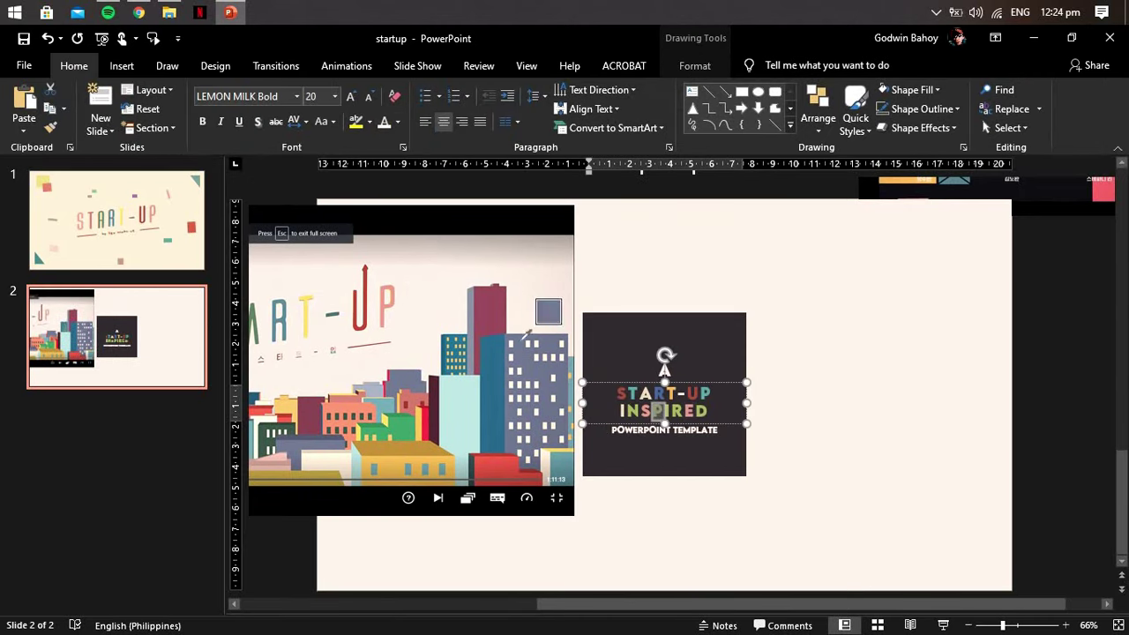
pyautogui.click(398, 121)
pyautogui.click(415, 320)
pyautogui.click(399, 124)
pyautogui.click(415, 319)
pyautogui.click(397, 123)
pyautogui.click(415, 320)
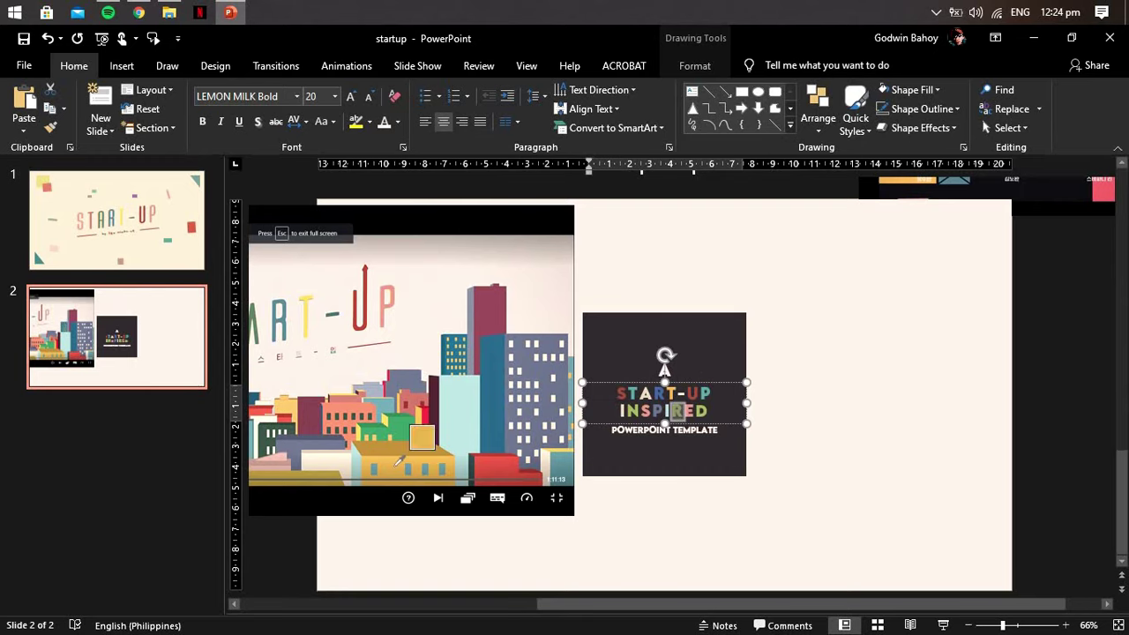
# Step: Move the video picture off the slide and nudge the A upward
pyautogui.click(927, 382)
pyautogui.moveTo(463, 300); pyautogui.dragTo(234, 291)
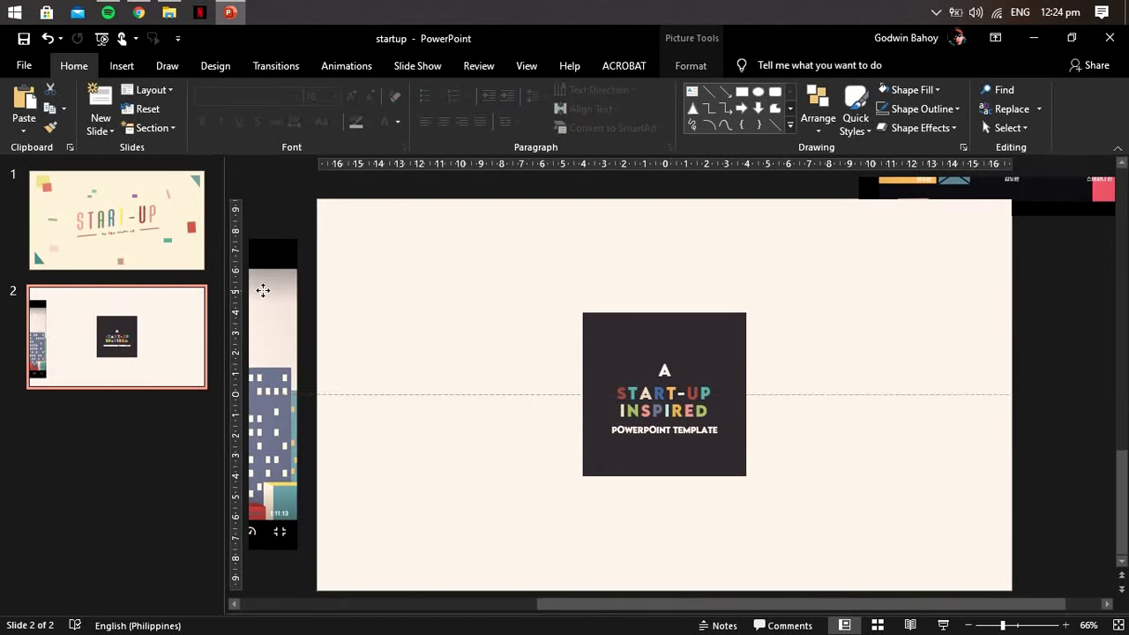
pyautogui.click(693, 366)
pyautogui.moveTo(693, 366); pyautogui.dragTo(693, 354)
# Step: Enlarge both lines of the START-UP INSPIRED title to 24 pt
pyautogui.moveTo(628, 385); pyautogui.dragTo(712, 385)
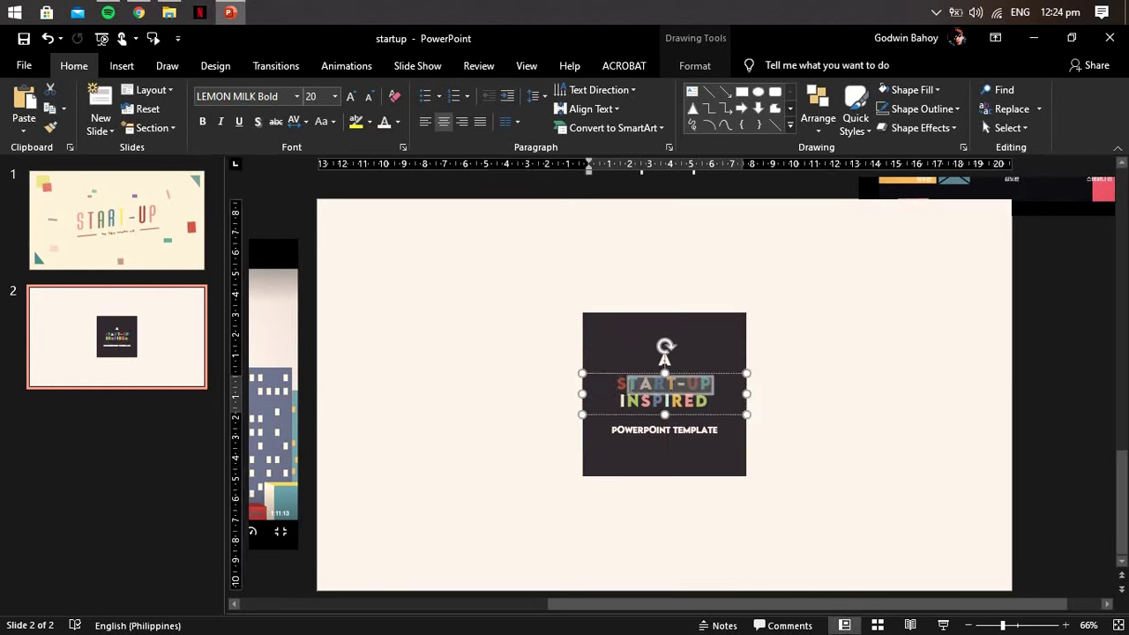
pyautogui.click(806, 393)
pyautogui.click(664, 430)
pyautogui.moveTo(613, 388); pyautogui.dragTo(691, 409)
pyautogui.hotkey('ctrl', ']')
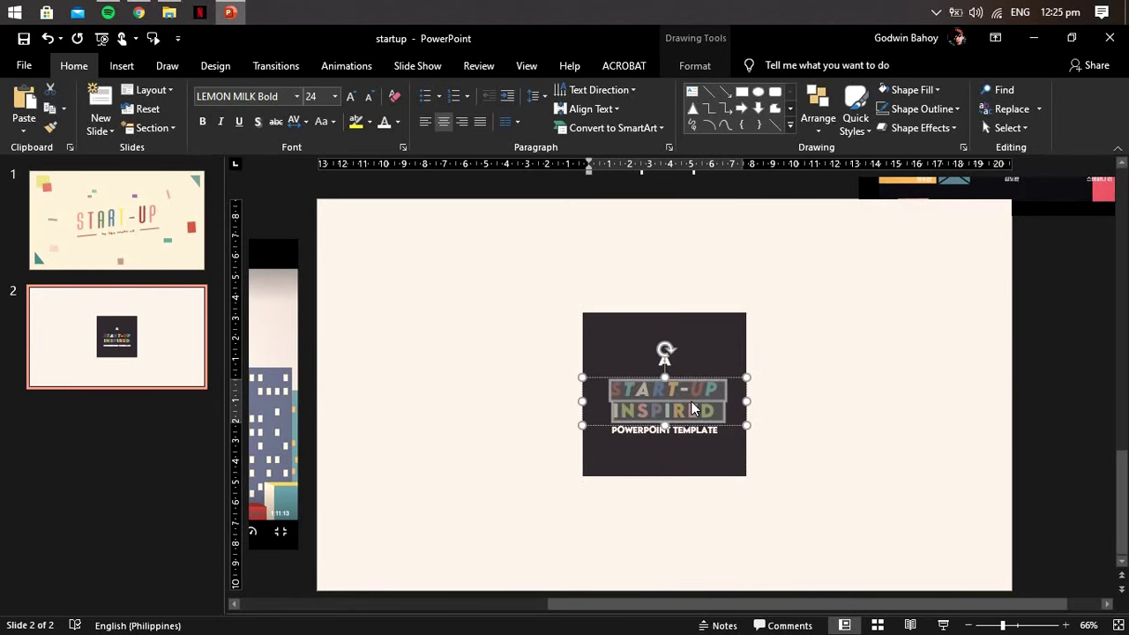
pyautogui.press('Escape')
# Step: Centre the A horizontally and move POWERPOINT TEMPLATE up under the title
pyautogui.click(695, 65)
pyautogui.click(924, 89)
pyautogui.click(932, 128)
pyautogui.click(670, 358)
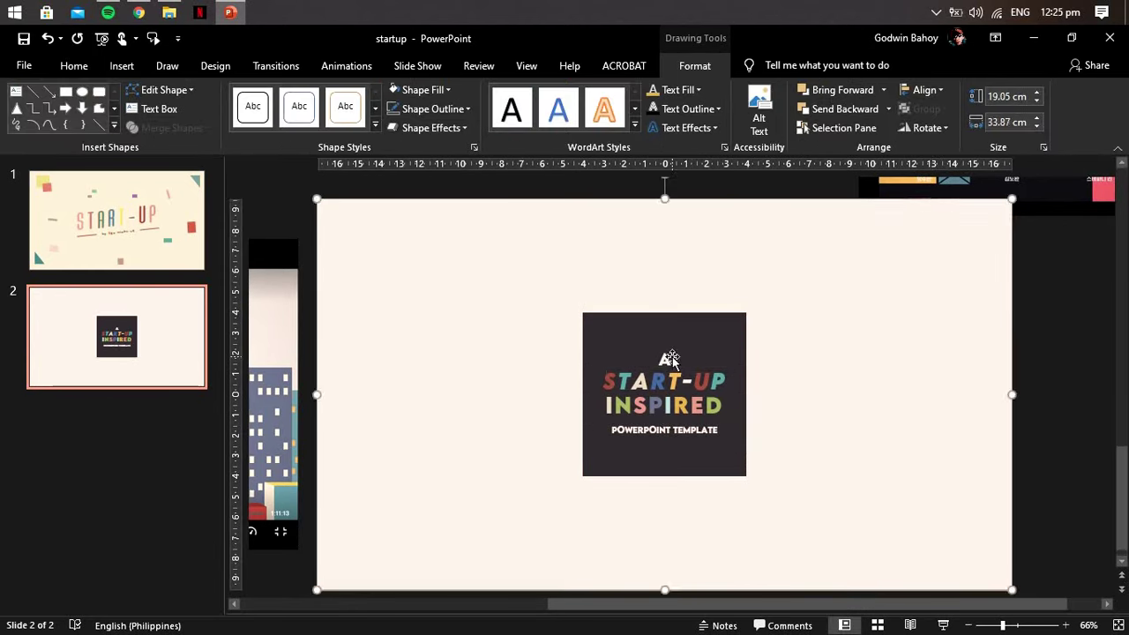
pyautogui.moveTo(670, 358); pyautogui.dragTo(666, 354)
pyautogui.moveTo(695, 423); pyautogui.dragTo(695, 419)
pyautogui.click(942, 388)
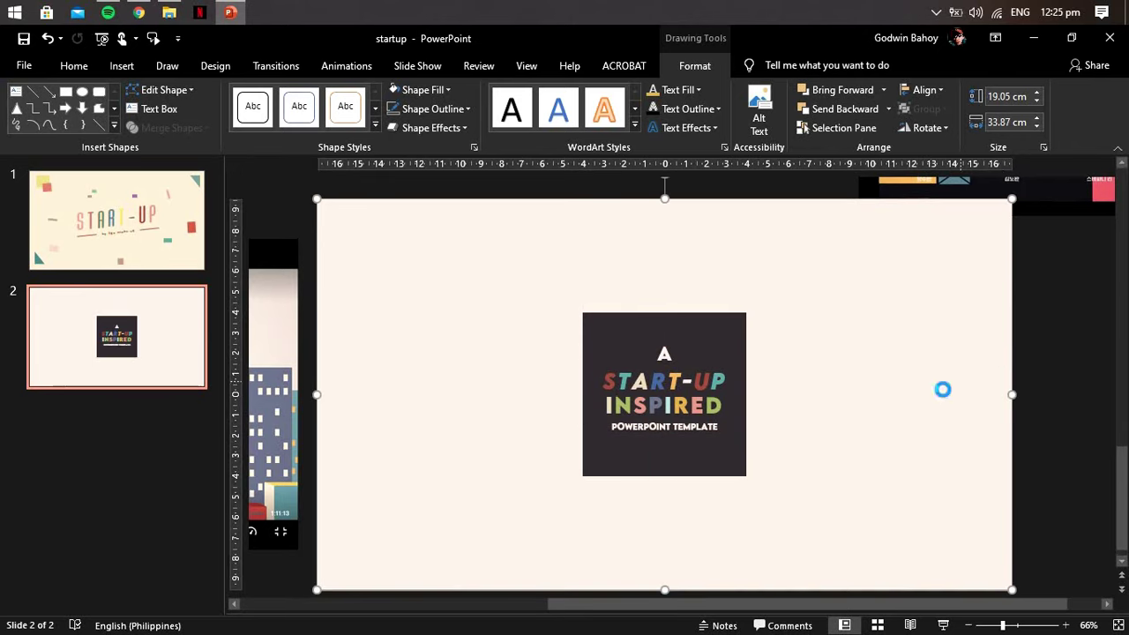
pyautogui.click(1050, 388)
pyautogui.click(193, 385)
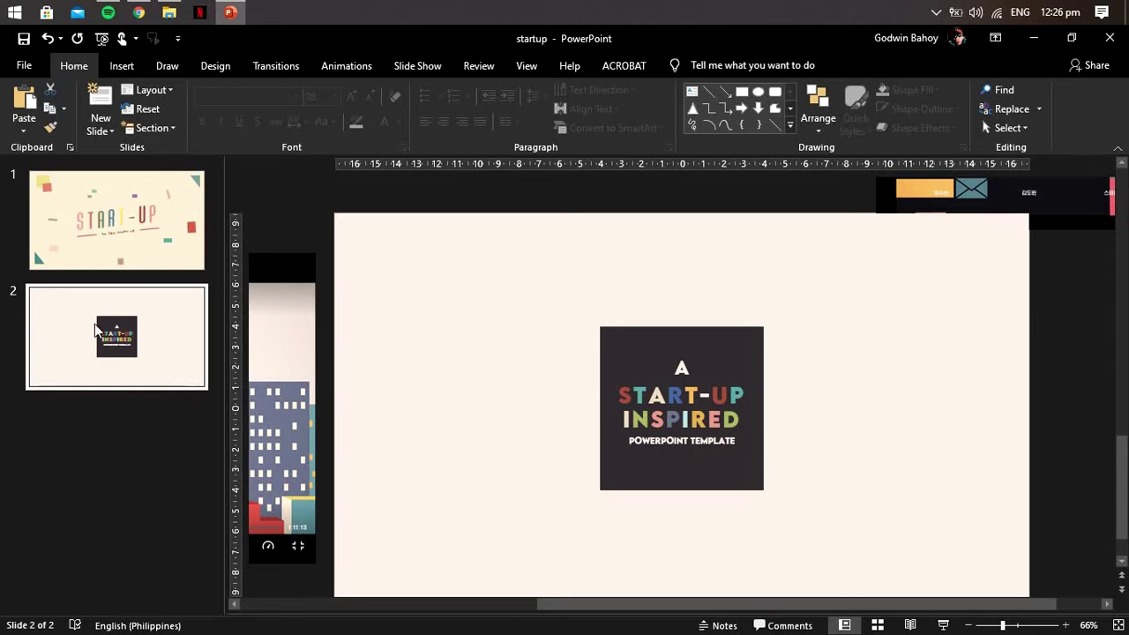
# Step: Move the START-UP INSPIRED card slide into first position, then view the New Slide layouts
pyautogui.moveTo(95, 328); pyautogui.dragTo(145, 216)
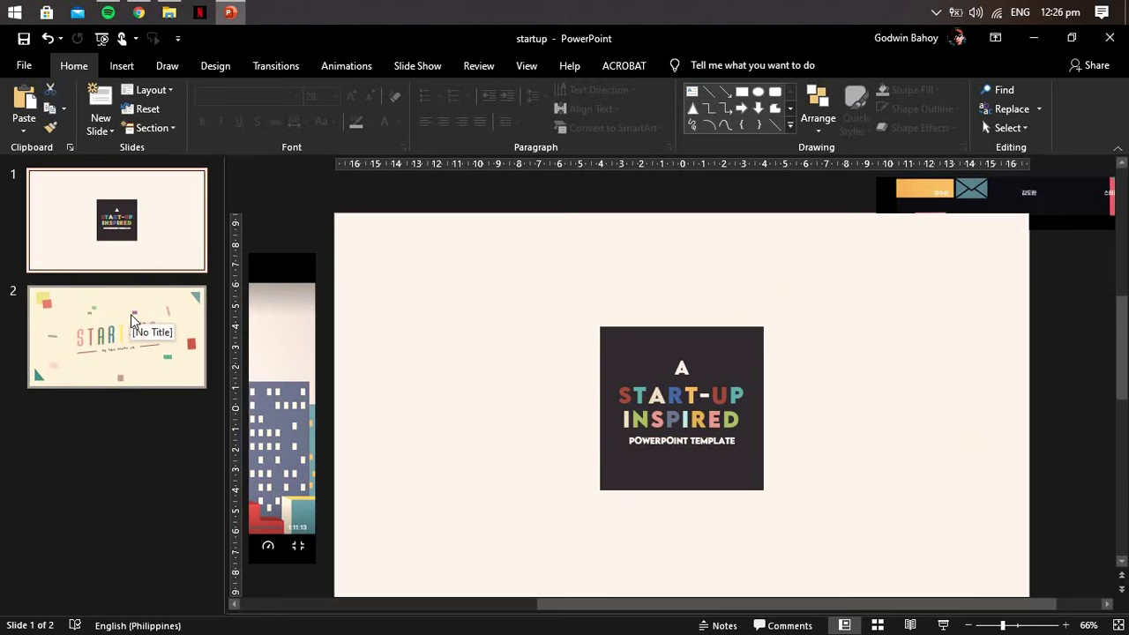
pyautogui.click(132, 320)
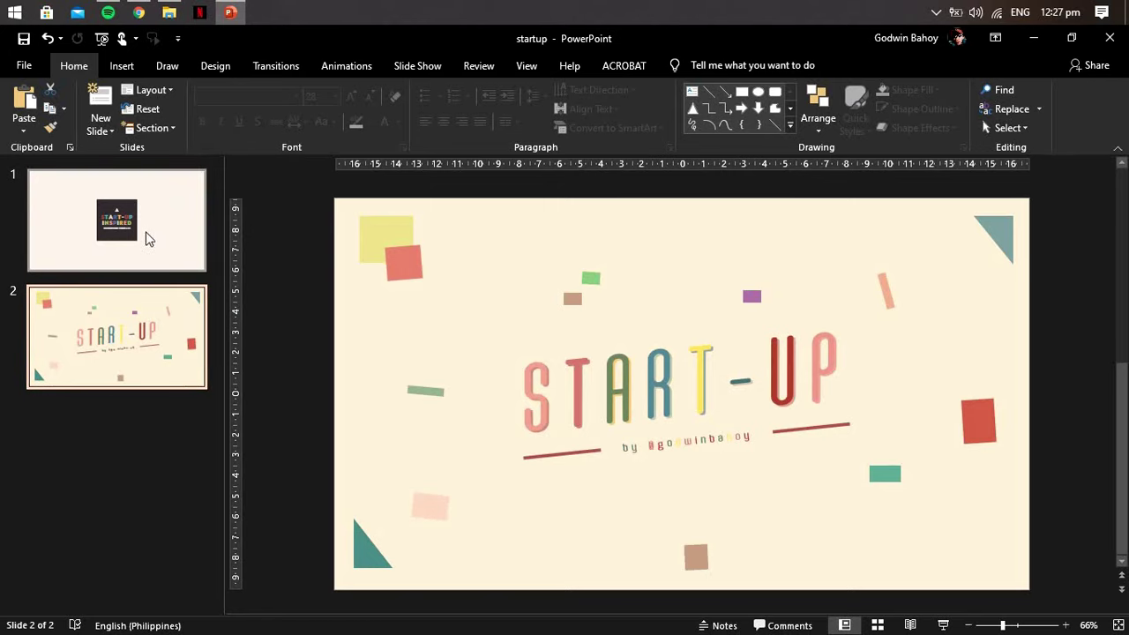
pyautogui.click(99, 128)
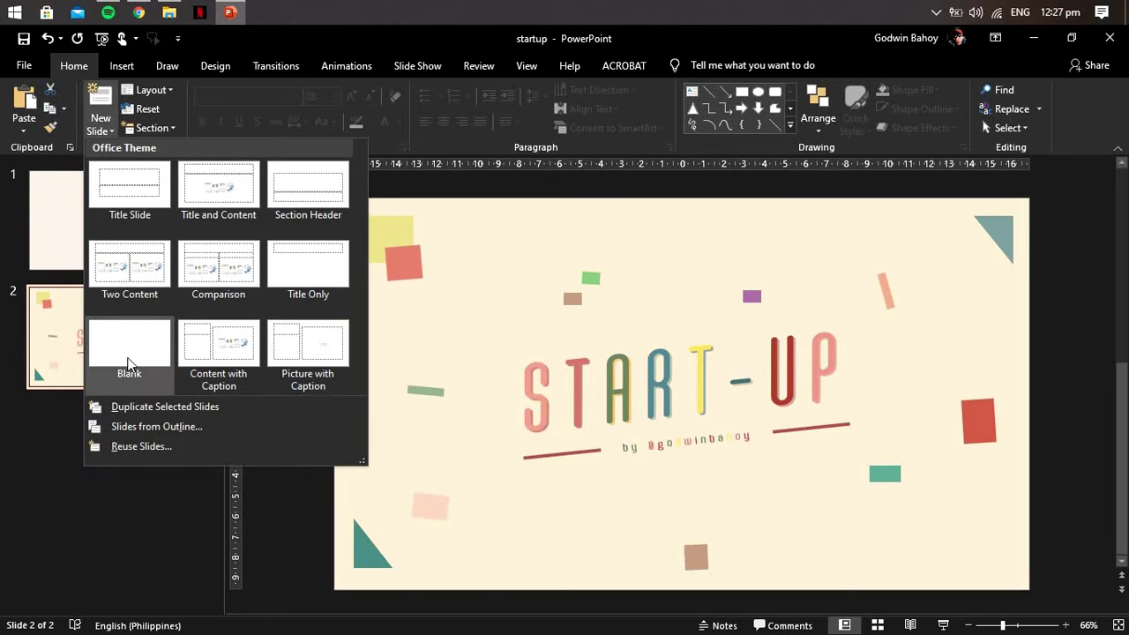
# Step: Add a Blank-layout third slide, then select the reference pictures beside slide 1
pyautogui.click(128, 363)
pyautogui.click(180, 263)
pyautogui.keyDown('ctrl'); pyautogui.scroll(-4, 734, 372); pyautogui.keyUp('ctrl')
pyautogui.click(559, 413)
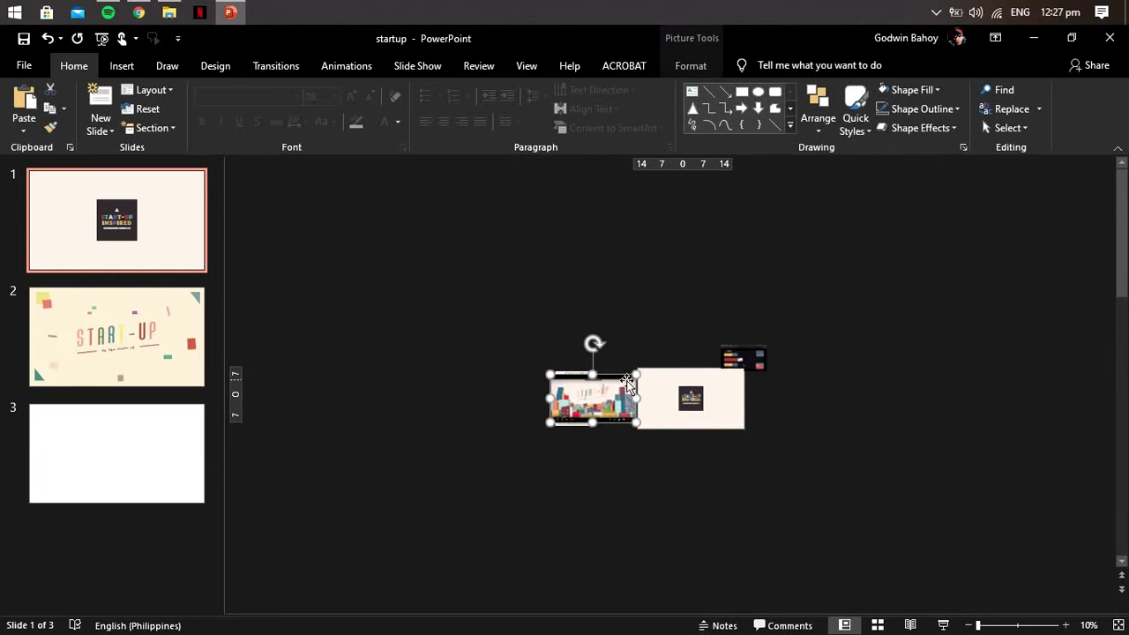
pyautogui.keyDown('shift'); pyautogui.click(638, 378); pyautogui.keyUp('shift')
pyautogui.keyDown('ctrl'); pyautogui.scroll(3, 612, 391); pyautogui.keyUp('ctrl')
pyautogui.keyDown('ctrl'); pyautogui.scroll(1, 620, 335); pyautogui.keyUp('ctrl')
# Step: Shrink the video screenshot and move it up to reveal the poster beside slide 1
pyautogui.click(605, 373)
pyautogui.moveTo(621, 320); pyautogui.dragTo(547, 337)
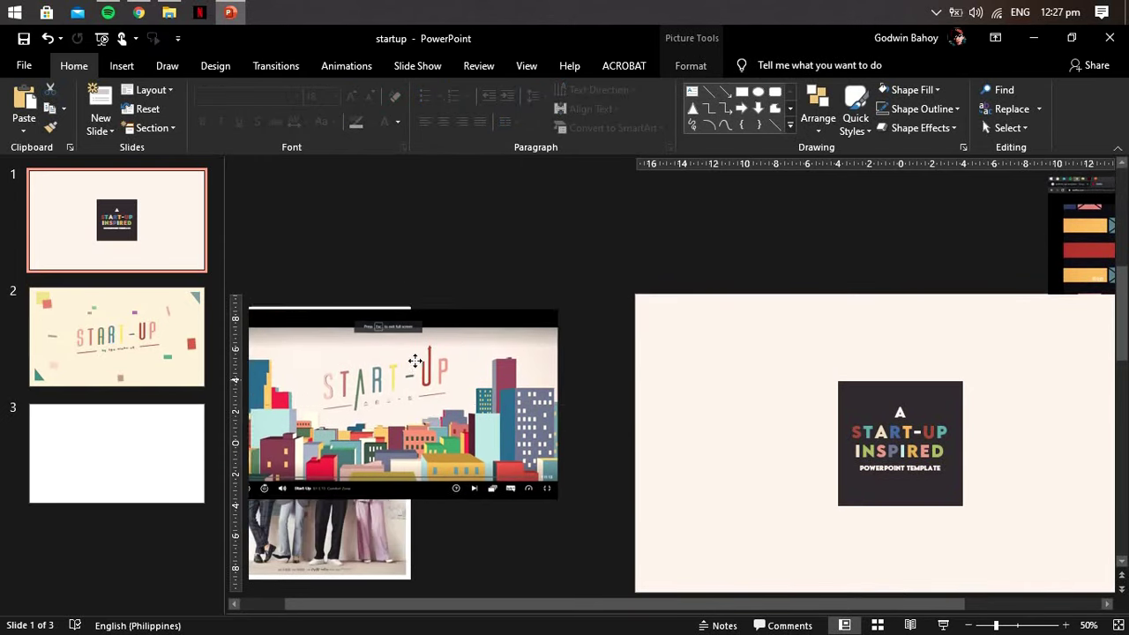
pyautogui.moveTo(397, 416); pyautogui.dragTo(415, 257)
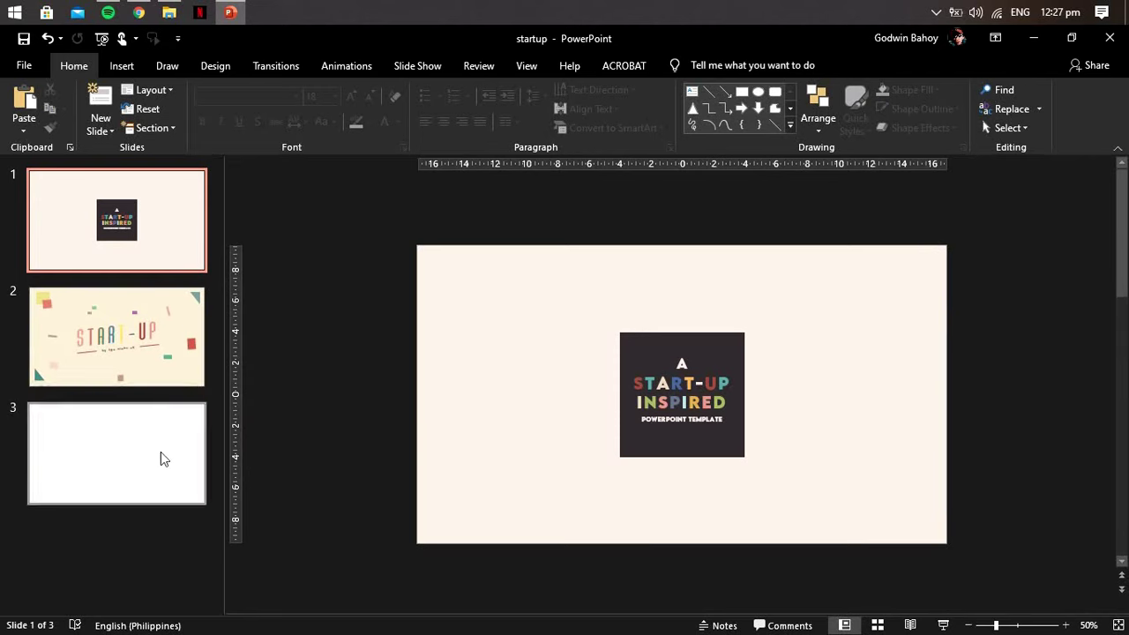
# Step: On blank slide 3, nudge the pasted screenshot reference picture slightly upward
pyautogui.click(159, 452)
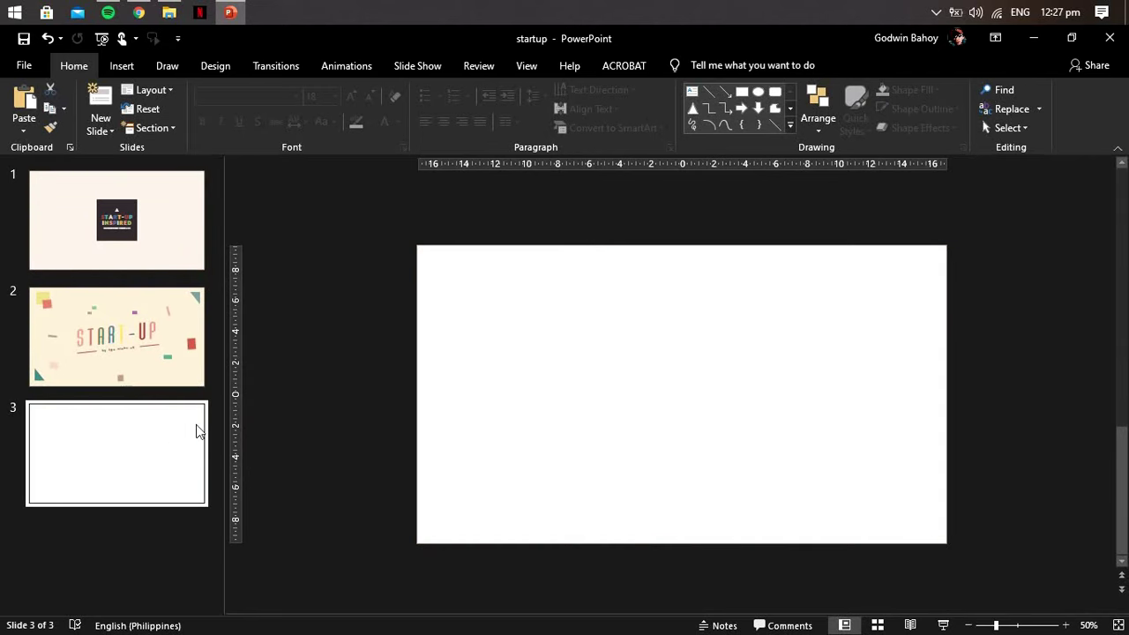
pyautogui.moveTo(1047, 285)
pyautogui.mouseDown()
pyautogui.moveTo(1032, 263)
pyautogui.moveTo(1049, 254)
pyautogui.mouseUp()
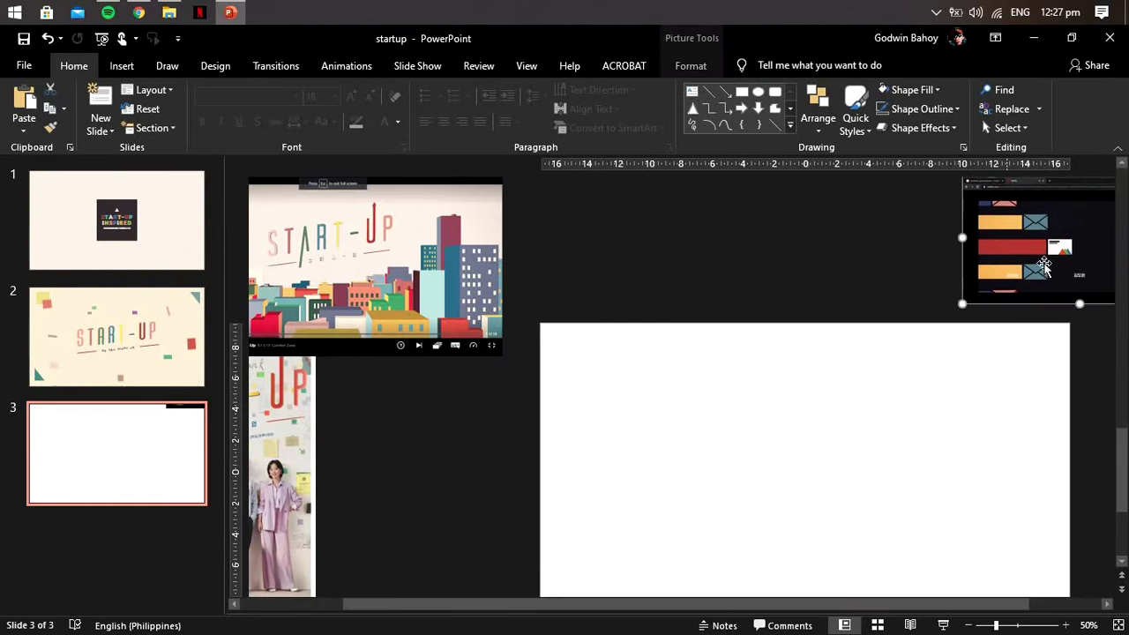
pyautogui.keyDown('ctrl'); pyautogui.scroll(-2, 779, 371); pyautogui.keyUp('ctrl')
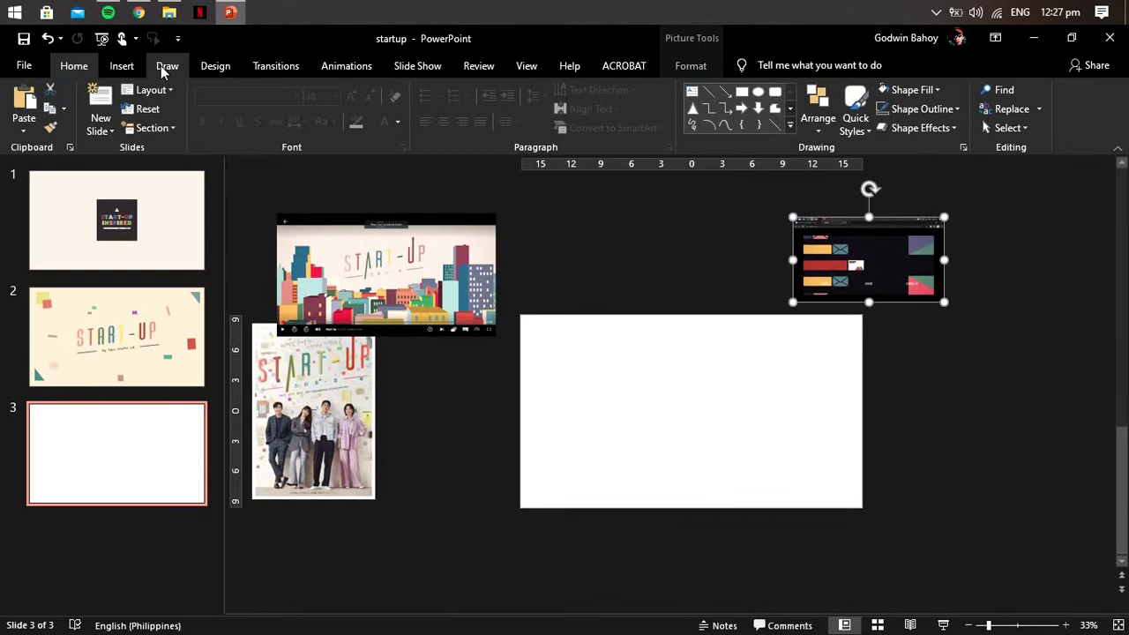
pyautogui.click(122, 66)
# Step: Cover slide 3 with a rectangle in the skyline's cream colour and shift the poster lower-right
pyautogui.click(301, 101)
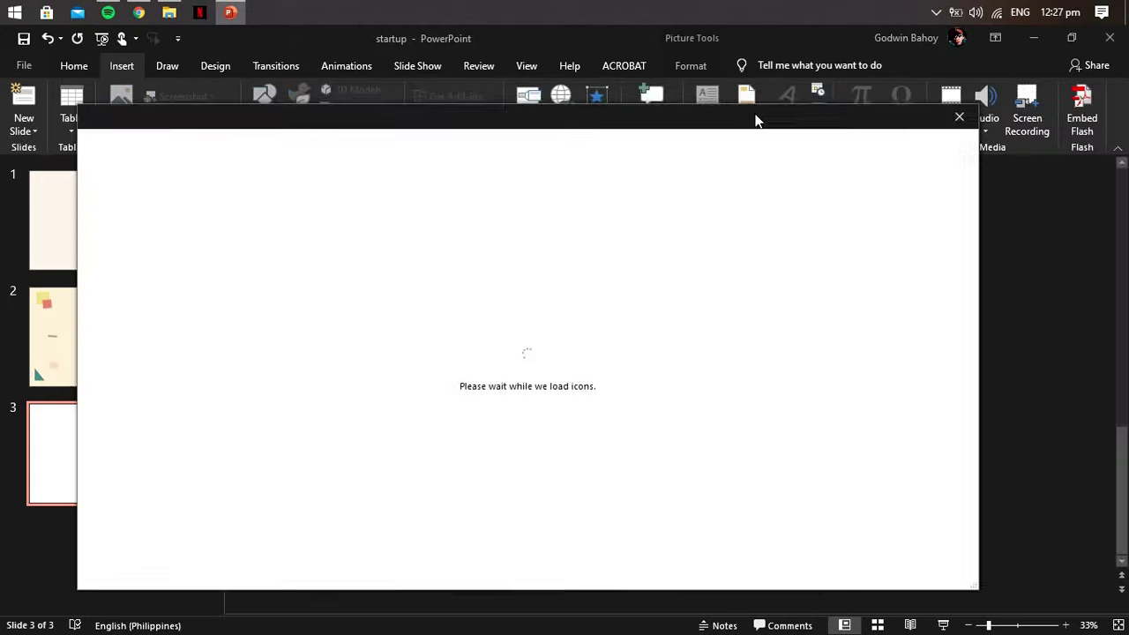
pyautogui.click(799, 114)
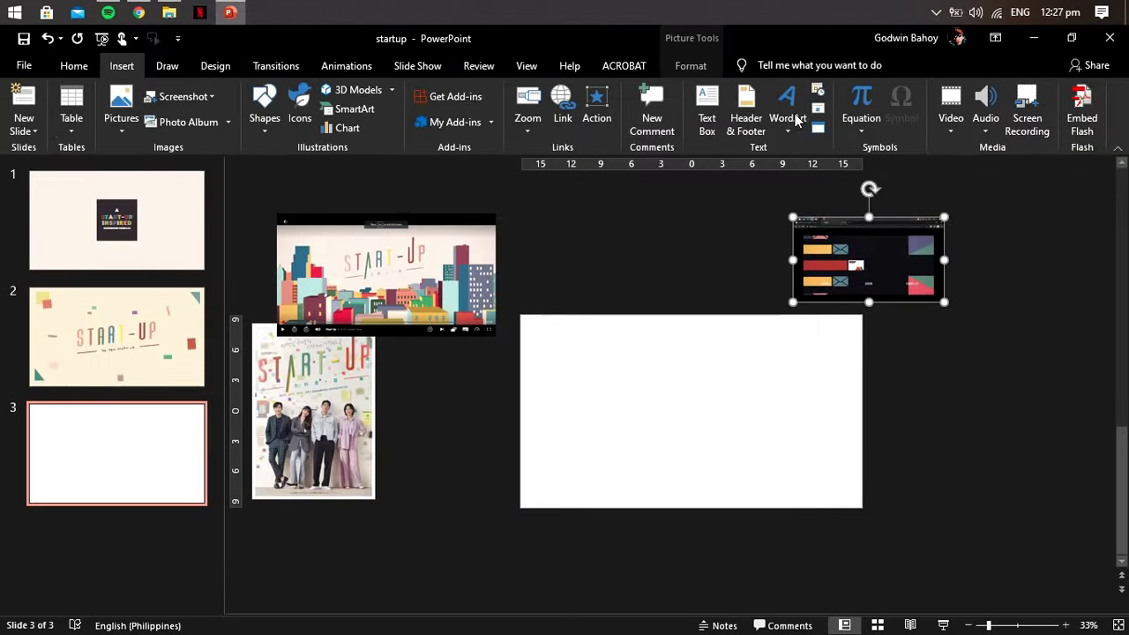
pyautogui.click(265, 106)
pyautogui.click(307, 165)
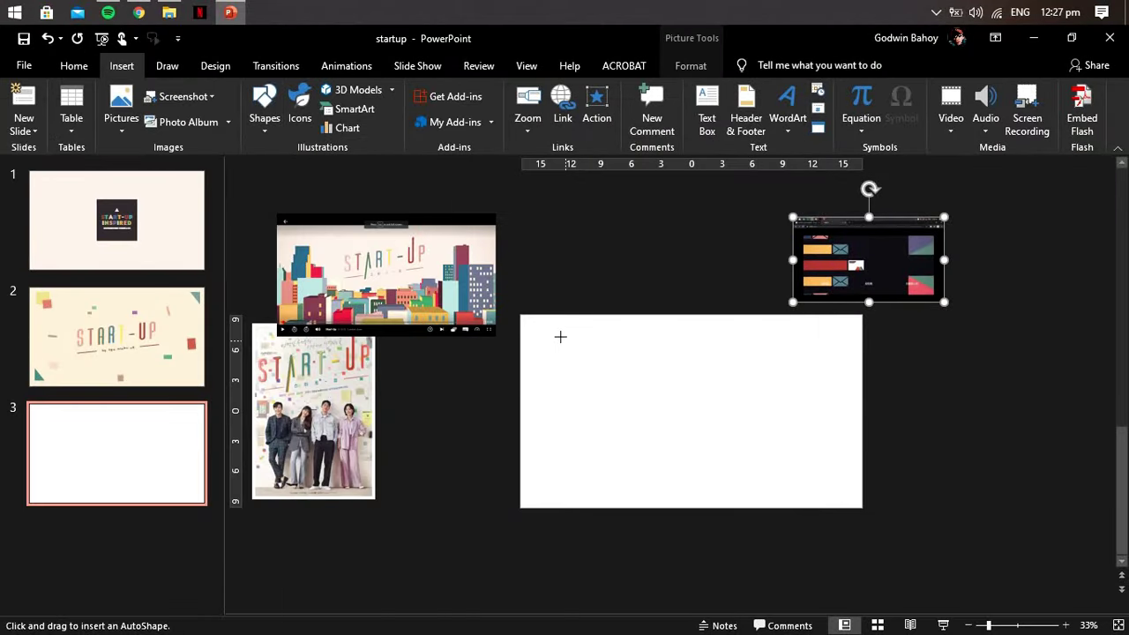
pyautogui.moveTo(521, 315); pyautogui.dragTo(862, 507)
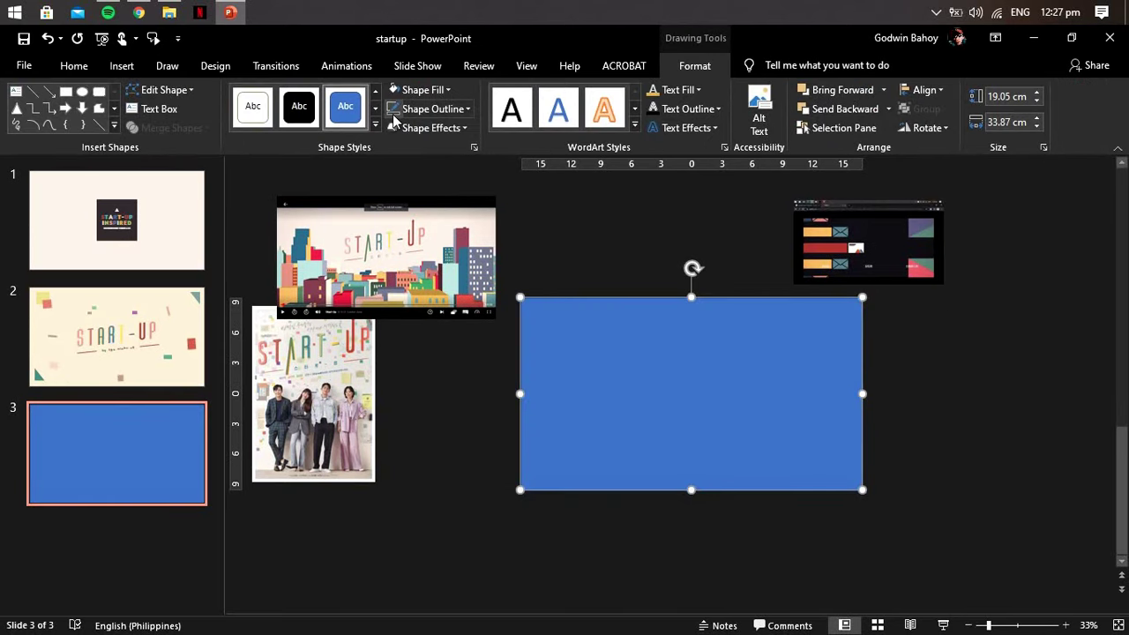
pyautogui.click(420, 96)
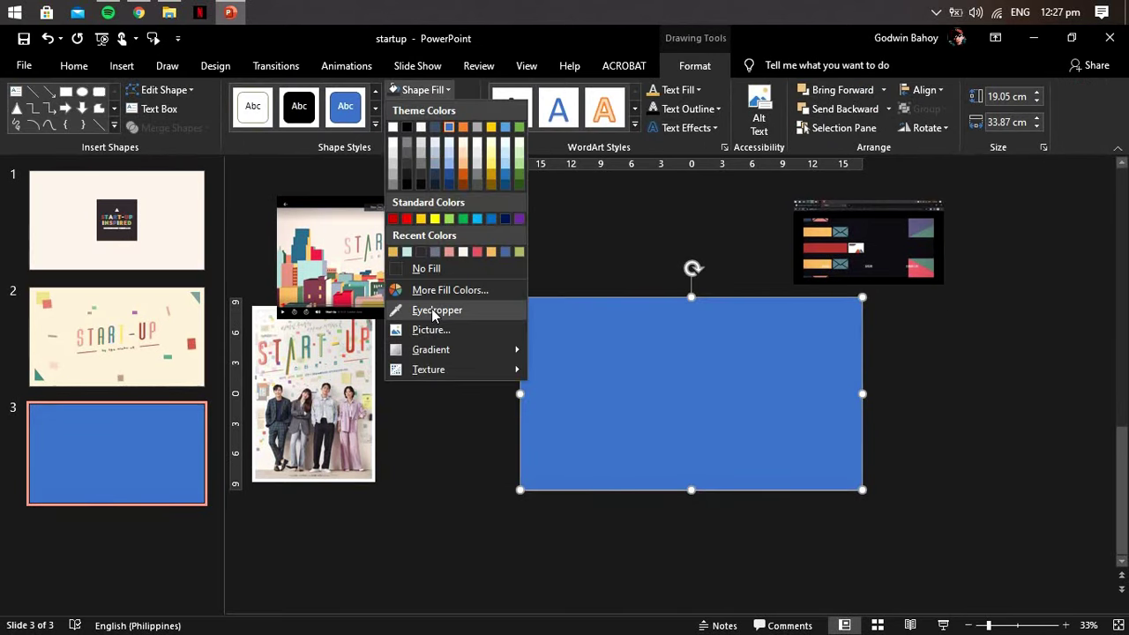
pyautogui.click(431, 309)
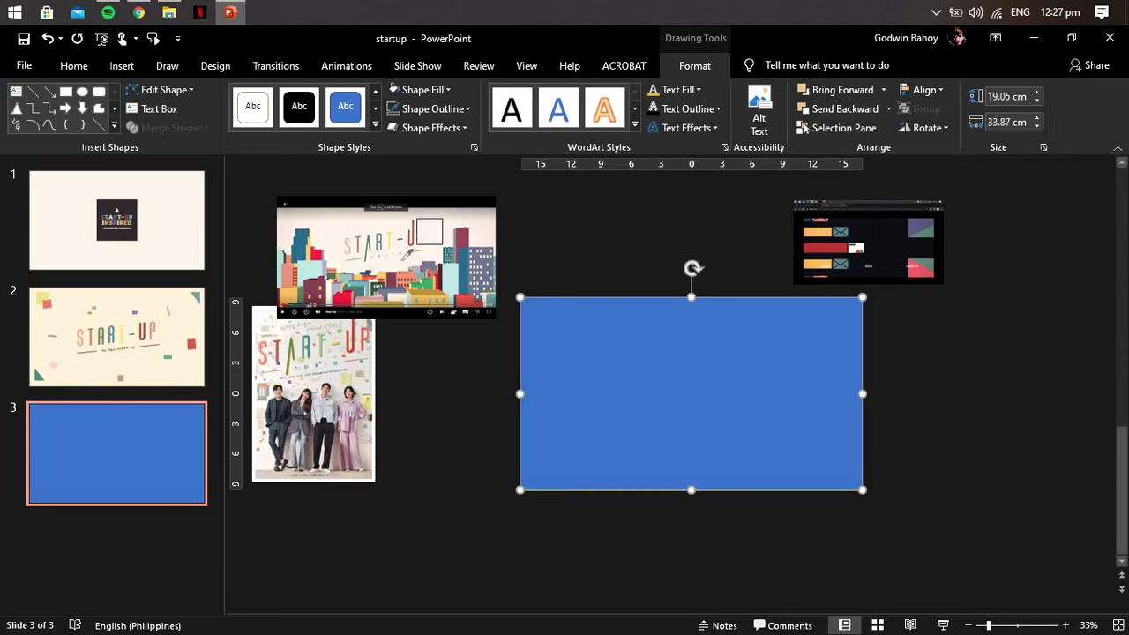
pyautogui.click(408, 254)
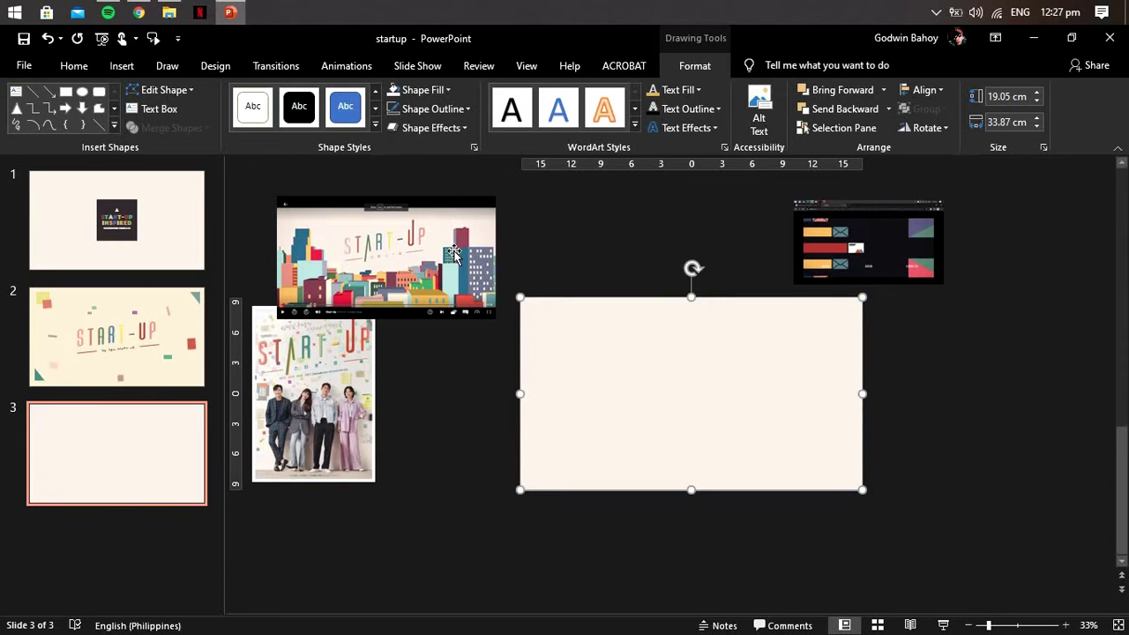
pyautogui.click(665, 255)
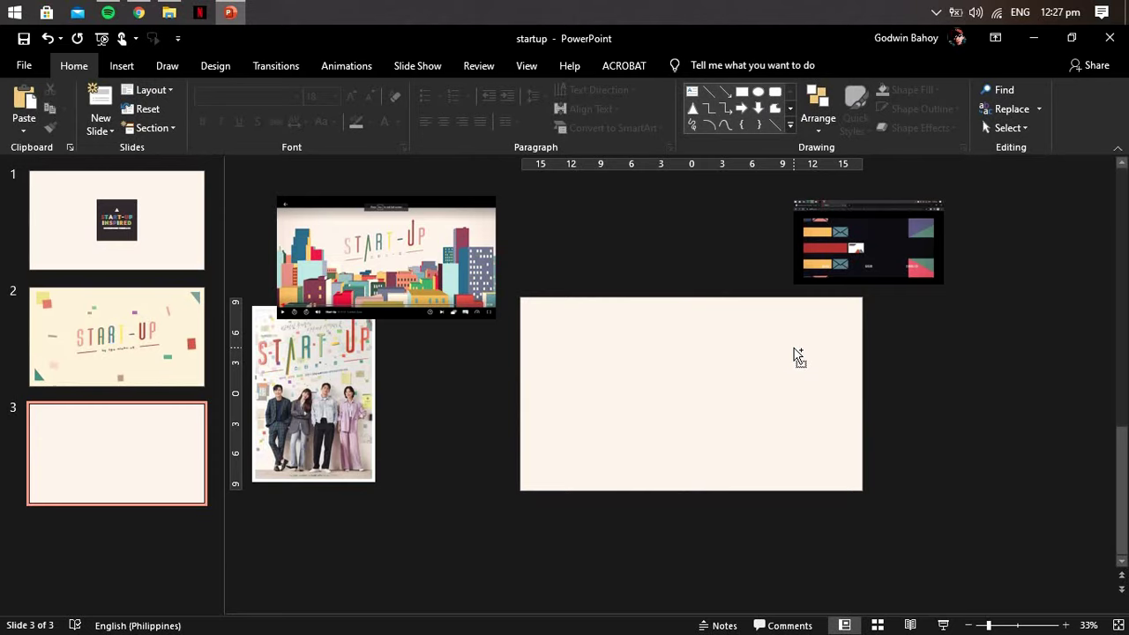
pyautogui.moveTo(298, 395); pyautogui.dragTo(395, 444)
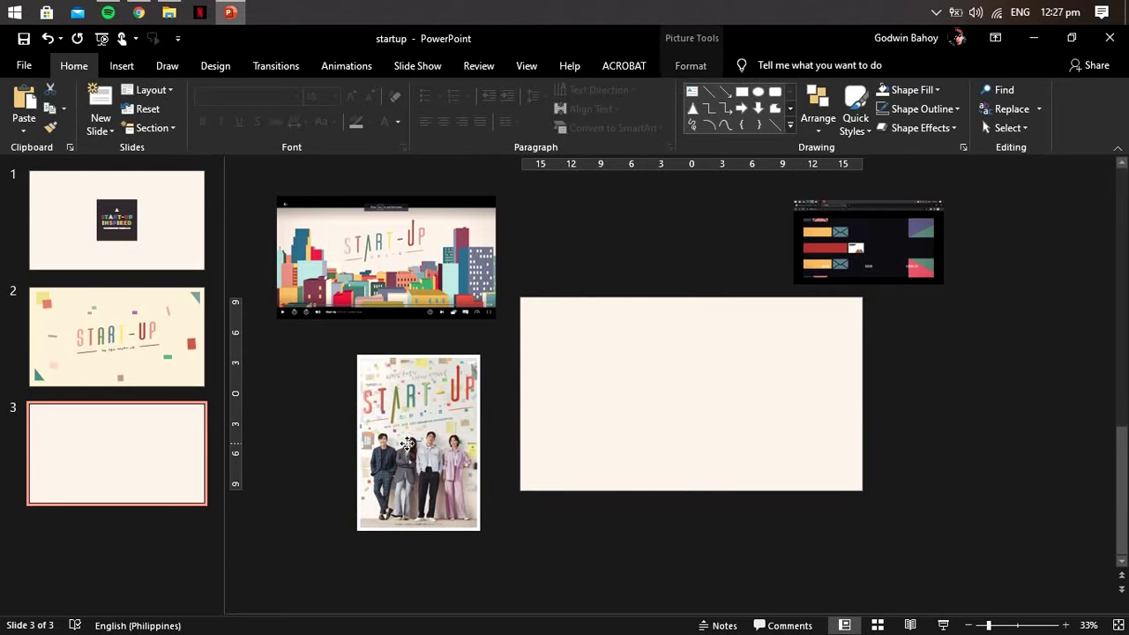
# Step: Undo the last change and duplicate the START-UP title slide as slide 3
pyautogui.click(592, 222)
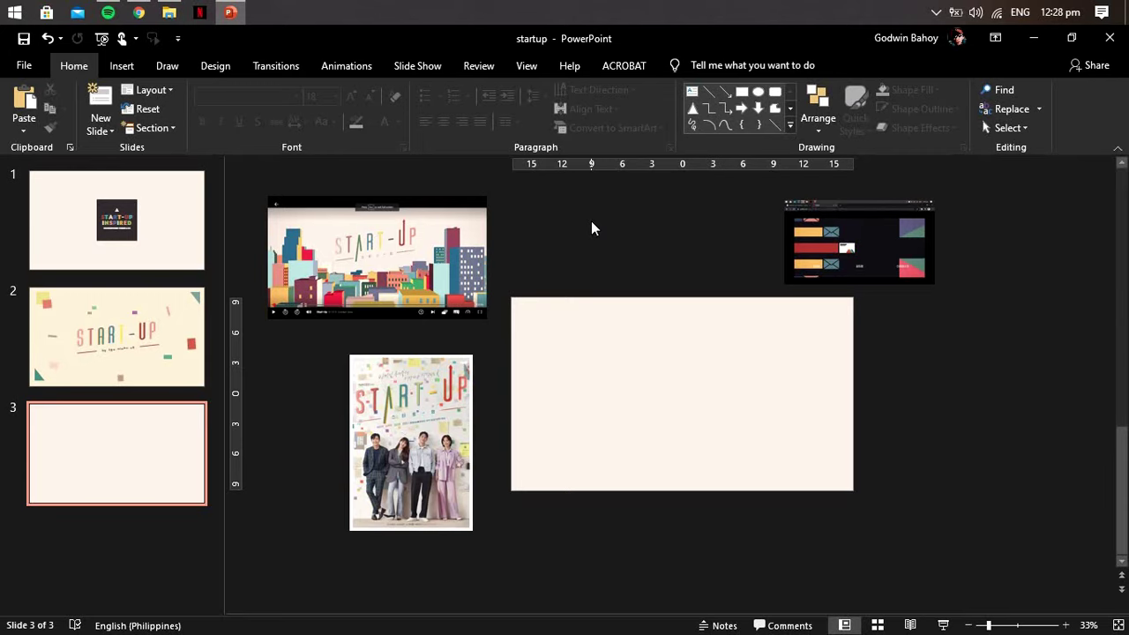
pyautogui.hotkey('ctrl', 'z')
pyautogui.click(158, 351)
pyautogui.press('Return')
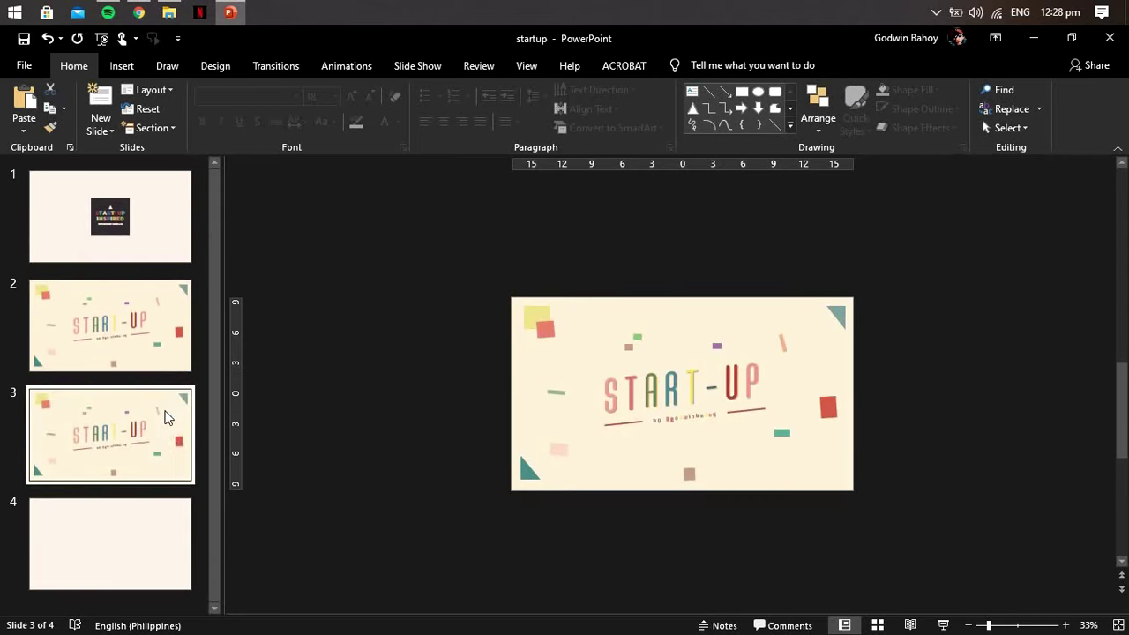
# Step: Overtype the START letters of slide 3's title so the first word reads TITLE
pyautogui.click(657, 387)
pyautogui.hotkey('ctrl', 'a')
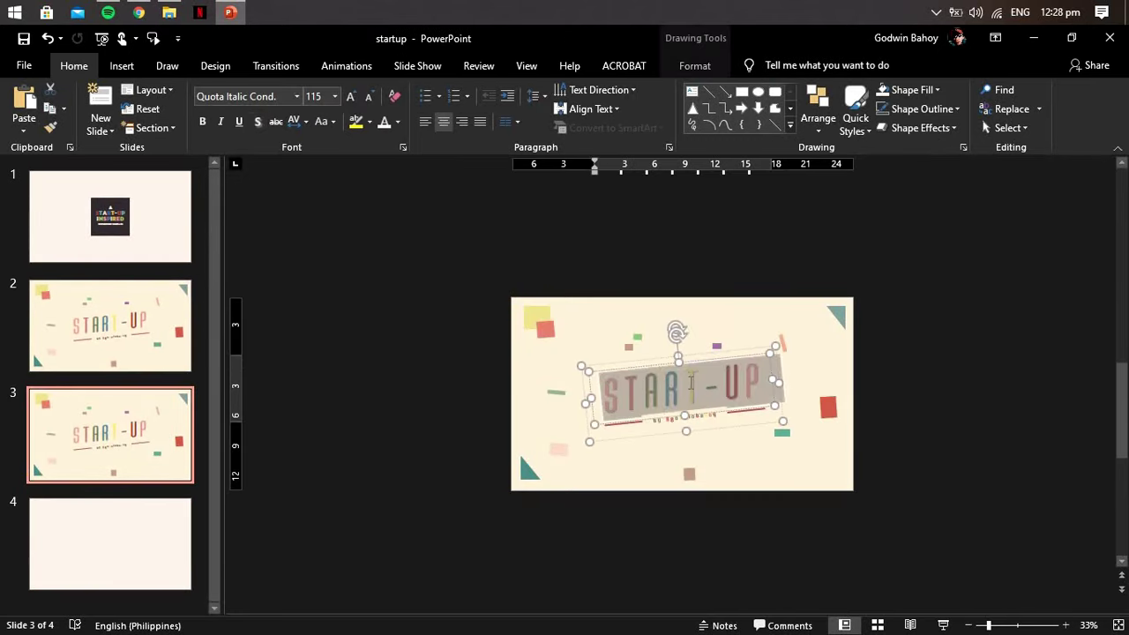
pyautogui.click(617, 401)
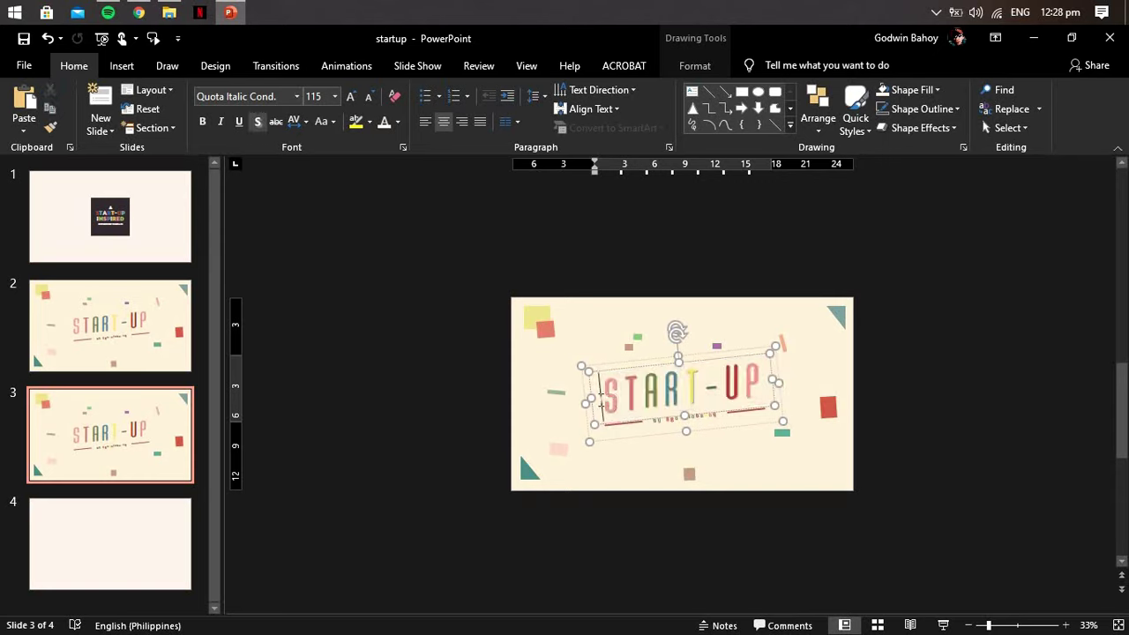
pyautogui.moveTo(611, 400); pyautogui.dragTo(617, 398)
pyautogui.write('T')
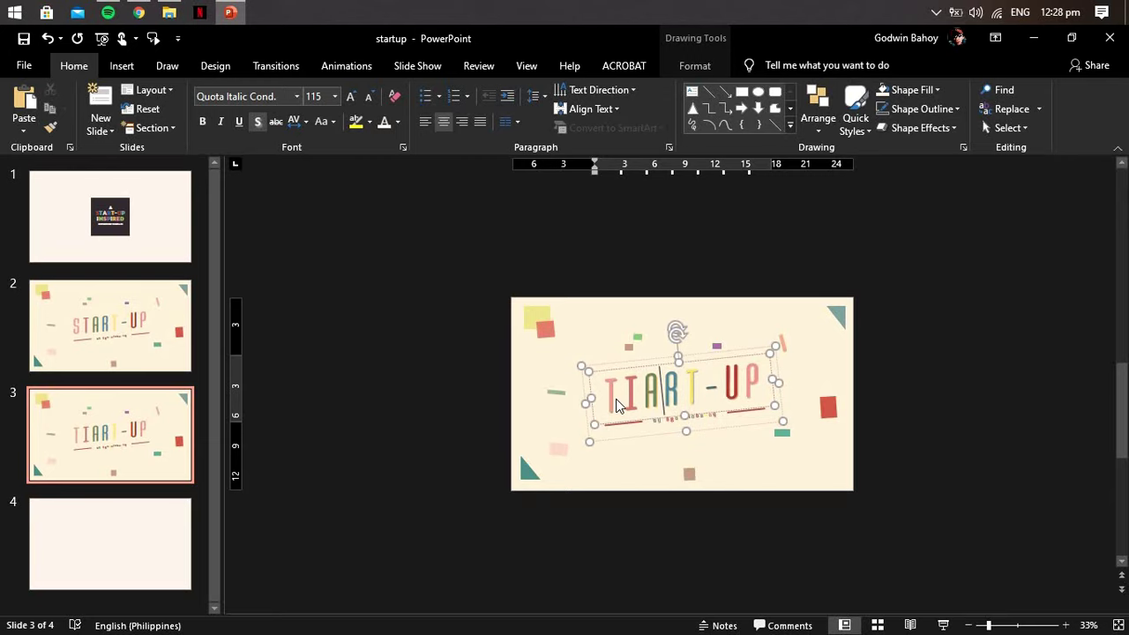
pyautogui.press('Delete')
pyautogui.write('T')
pyautogui.press('Delete')
pyautogui.press('Delete')
pyautogui.write('LT')
pyautogui.press('BackSpace')
pyautogui.write('E')
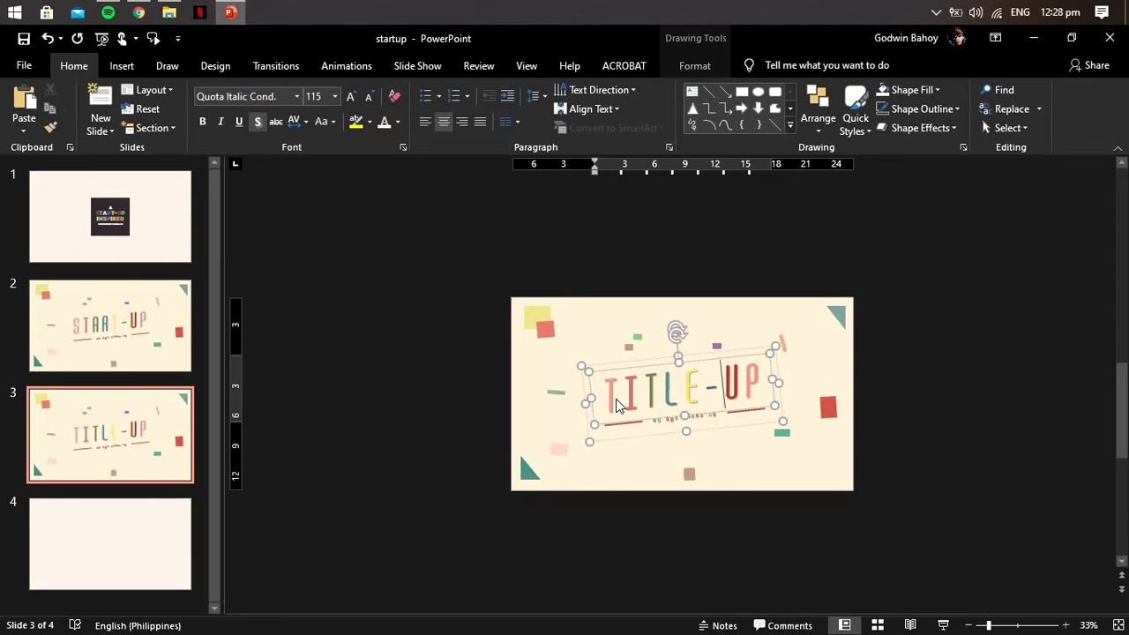
# Step: Remove the hyphen and rewrite UP as HERE on its own second line
pyautogui.press('Delete')
pyautogui.press('Return')
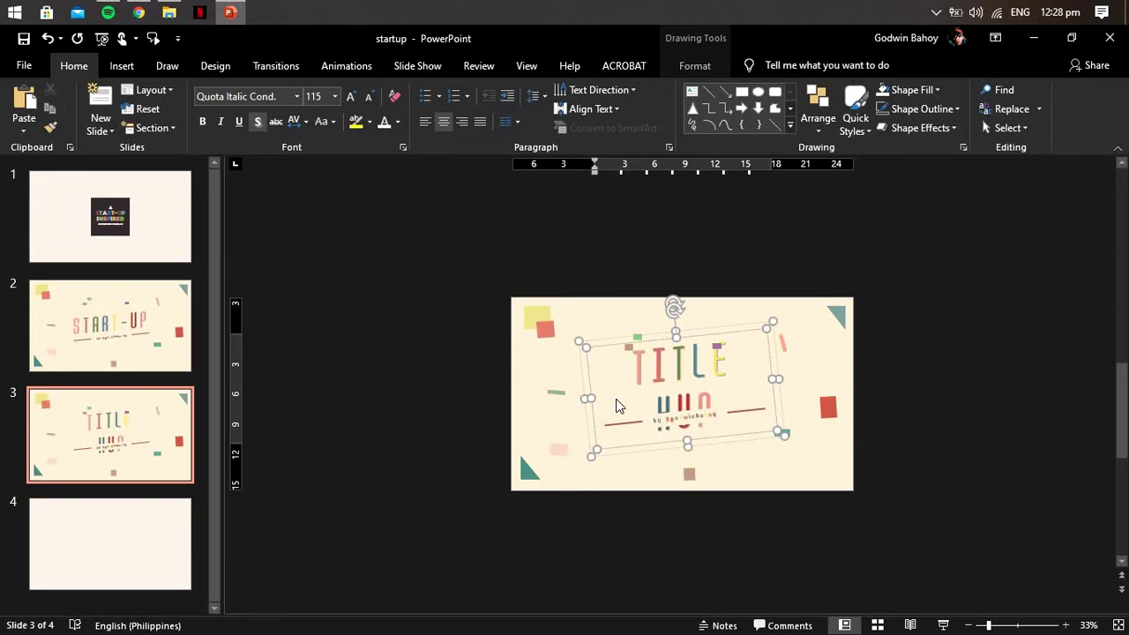
pyautogui.press('BackSpace')
pyautogui.press('Return')
pyautogui.press('BackSpace')
pyautogui.press('Return')
pyautogui.write('ES')
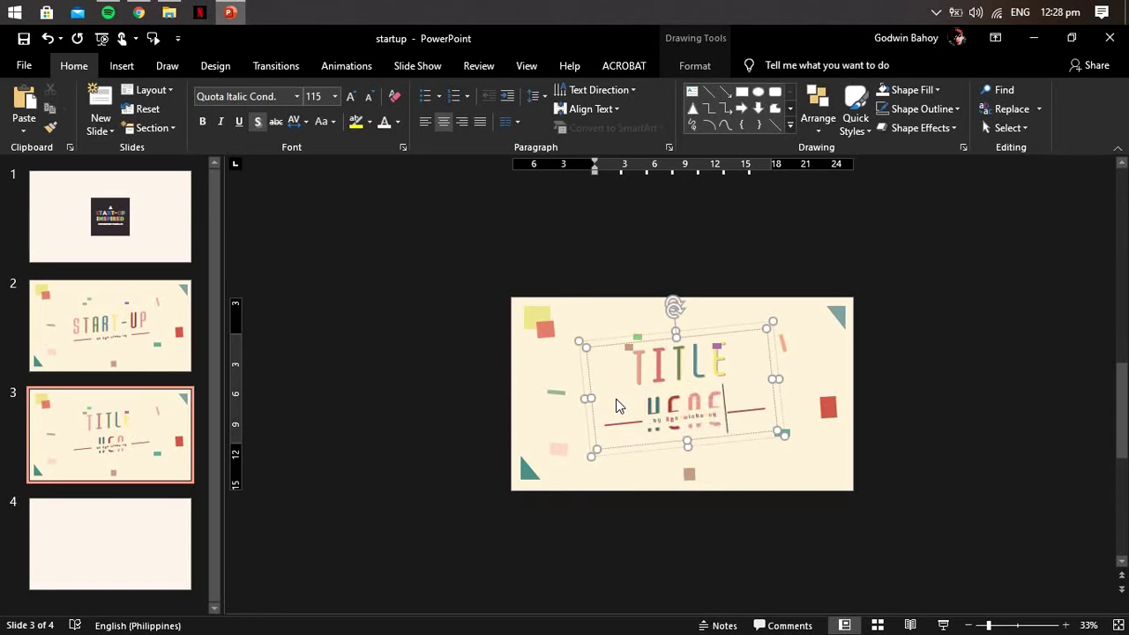
pyautogui.hotkey('shift', 'Left')
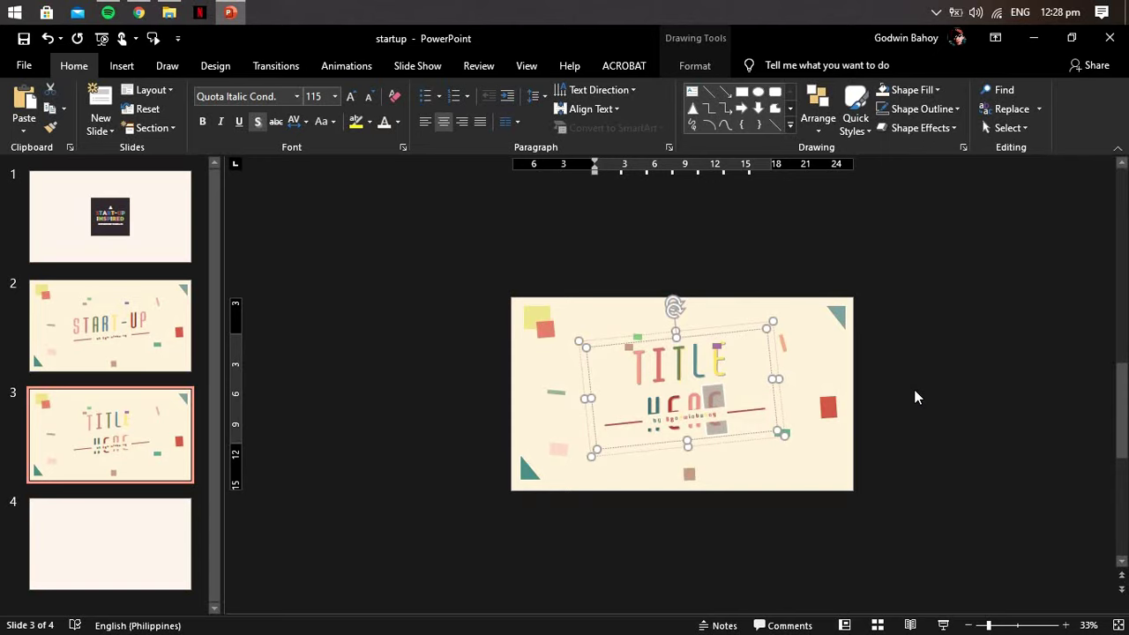
pyautogui.click(397, 122)
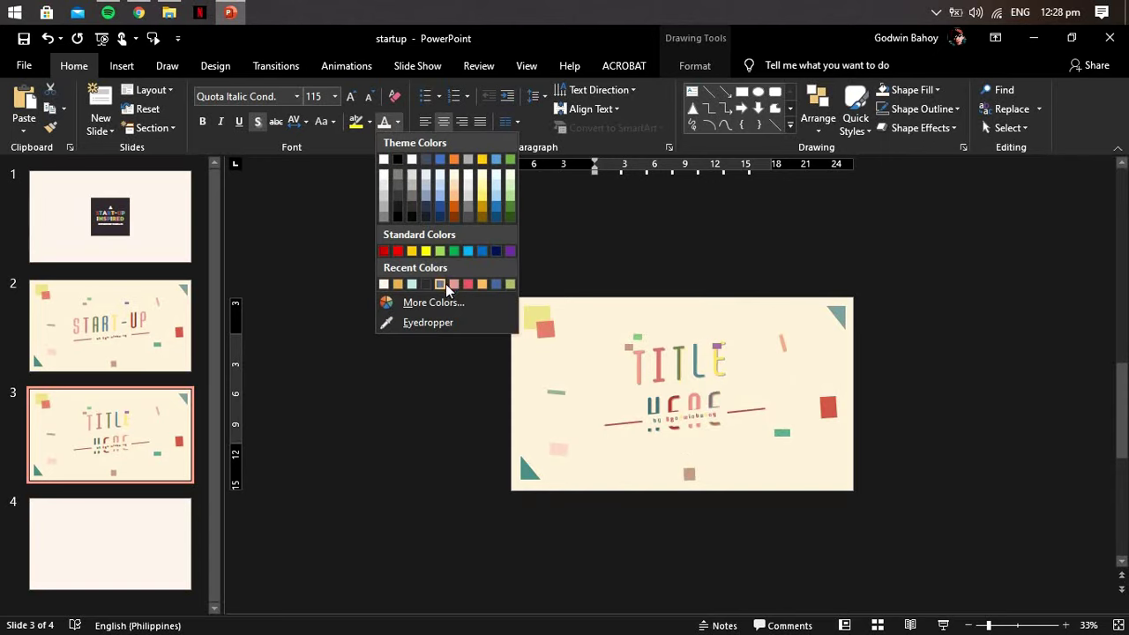
# Step: Give the last E a recent colour and widen the title box so TITLE HERE fits one line
pyautogui.click(445, 283)
pyautogui.moveTo(774, 377)
pyautogui.mouseDown()
pyautogui.moveTo(817, 379)
pyautogui.moveTo(746, 359)
pyautogui.mouseUp()
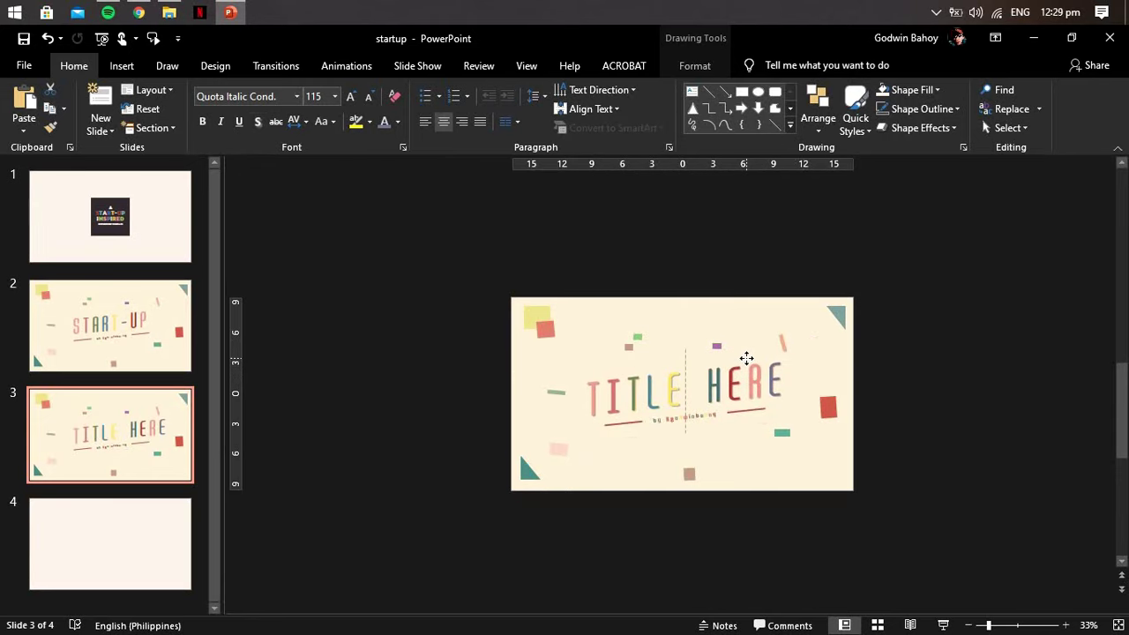
pyautogui.moveTo(746, 359); pyautogui.dragTo(784, 382)
pyautogui.click(773, 382)
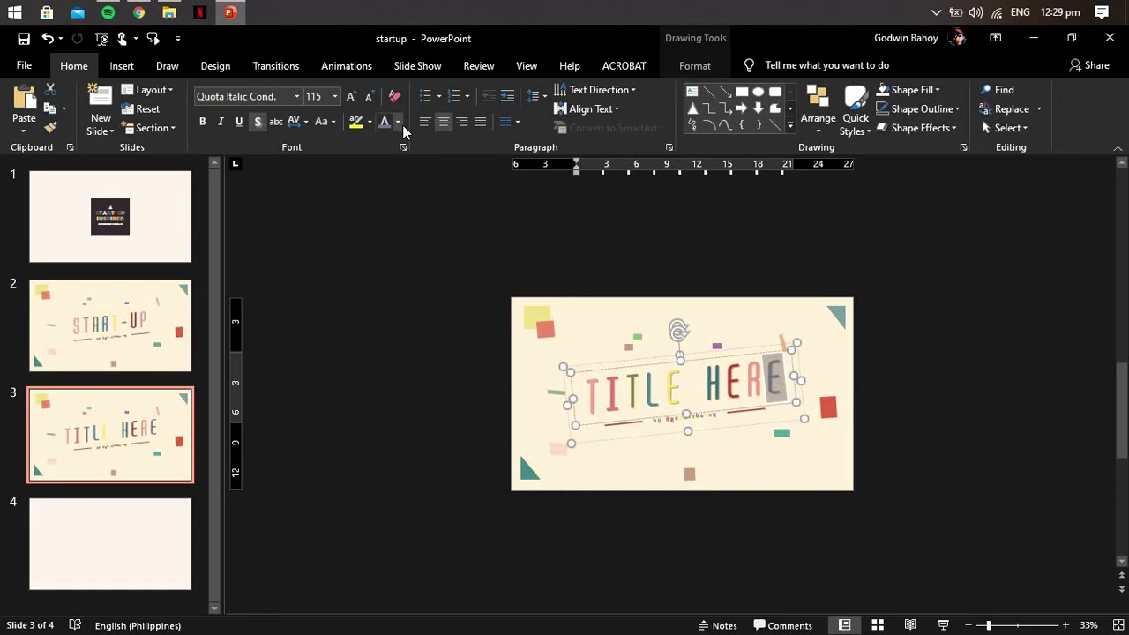
pyautogui.click(1003, 297)
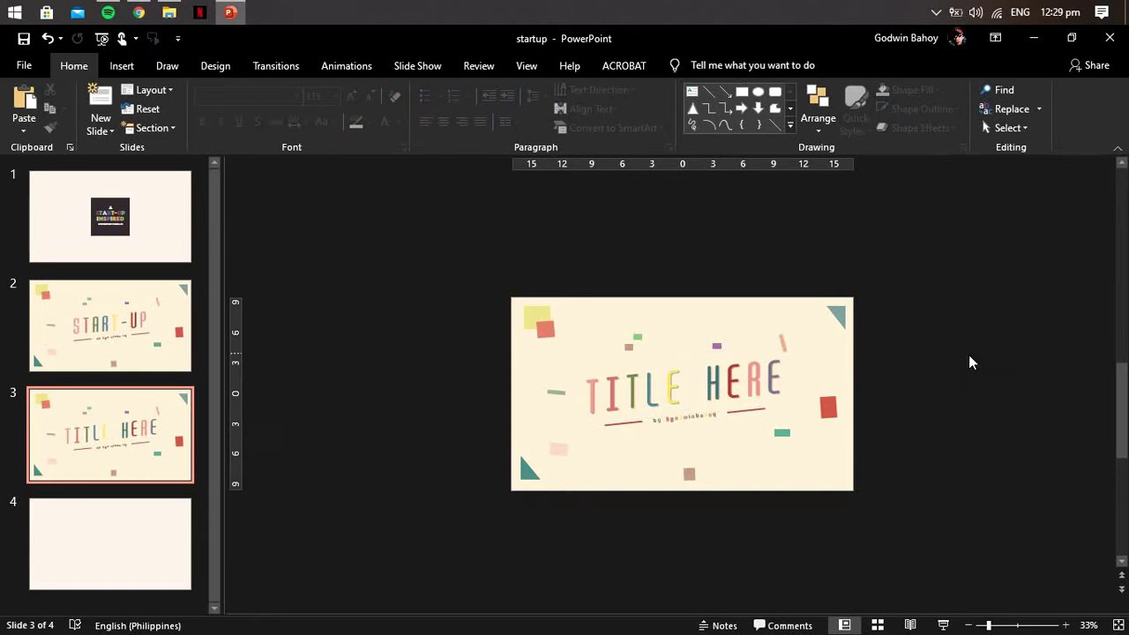
# Step: Reselect the final E of HERE and colour it coral red from the recent colours
pyautogui.doubleClick(773, 384)
pyautogui.click(782, 388)
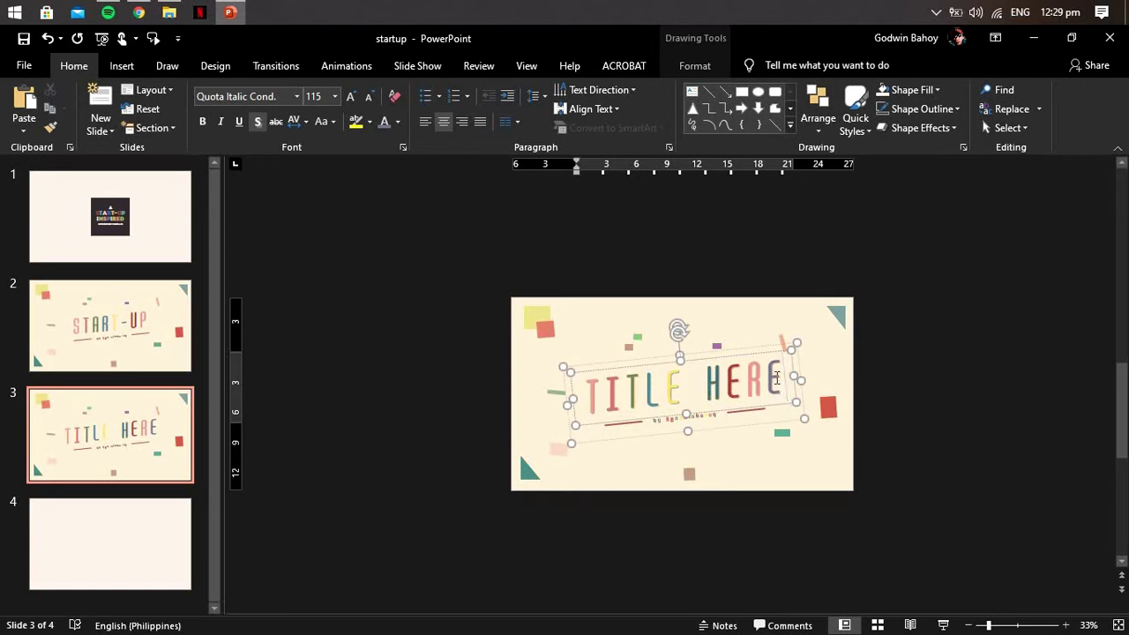
pyautogui.hotkey('shift', 'Left')
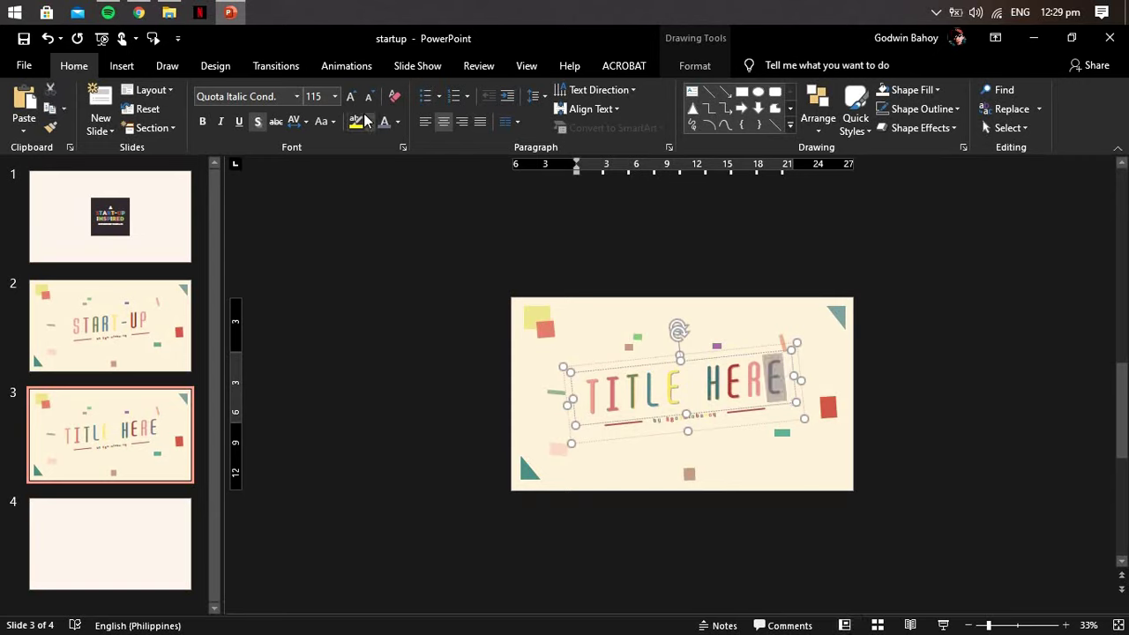
pyautogui.click(398, 122)
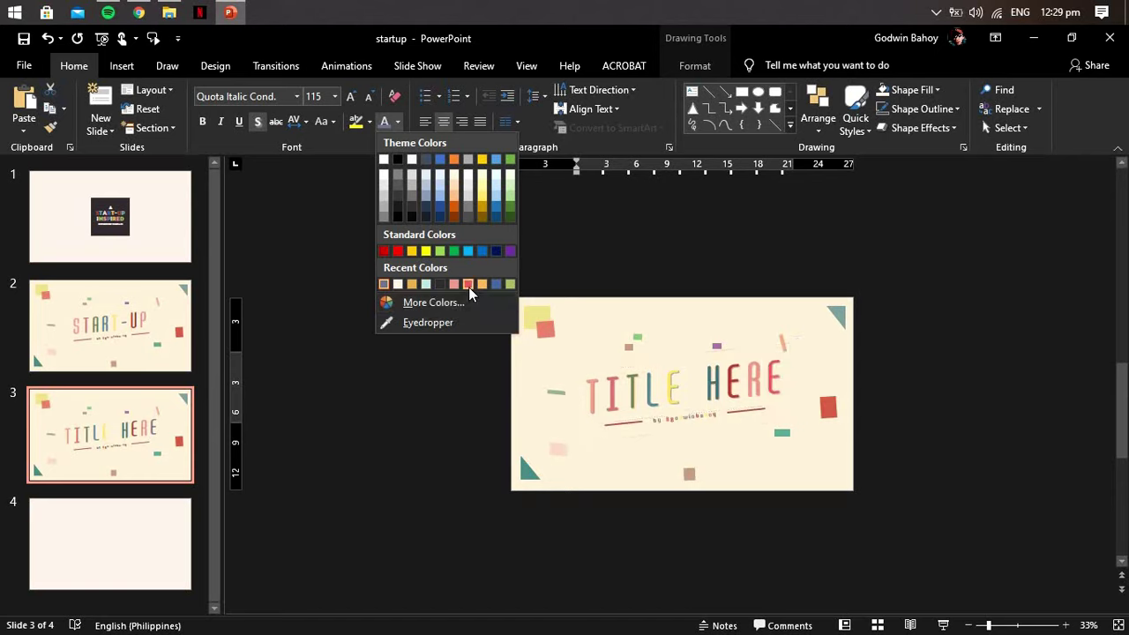
pyautogui.click(468, 284)
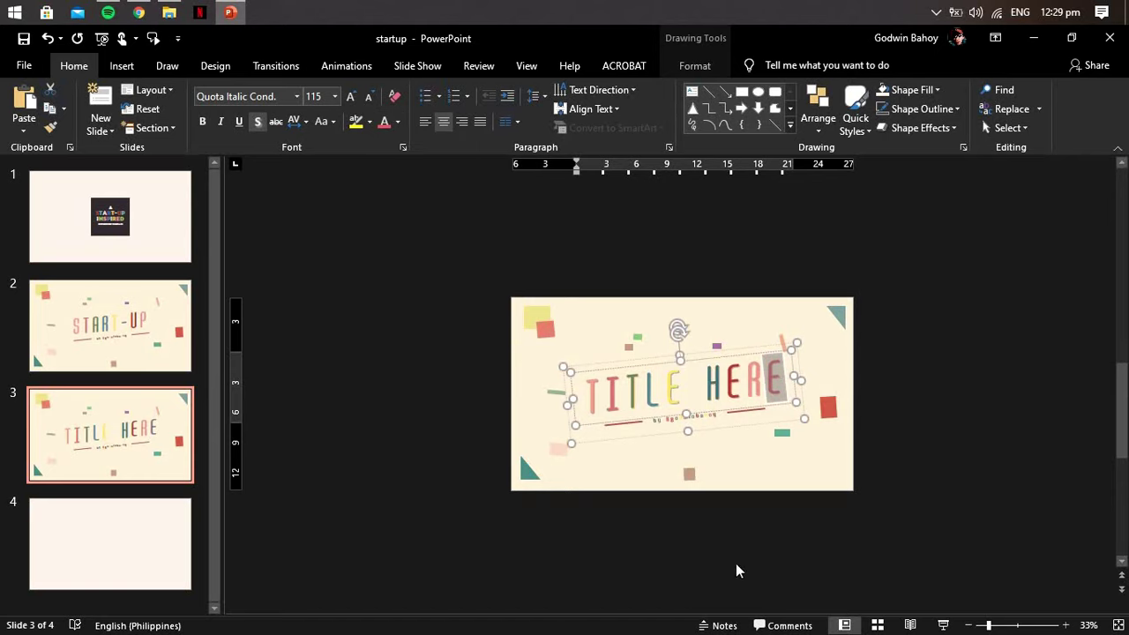
pyautogui.click(902, 403)
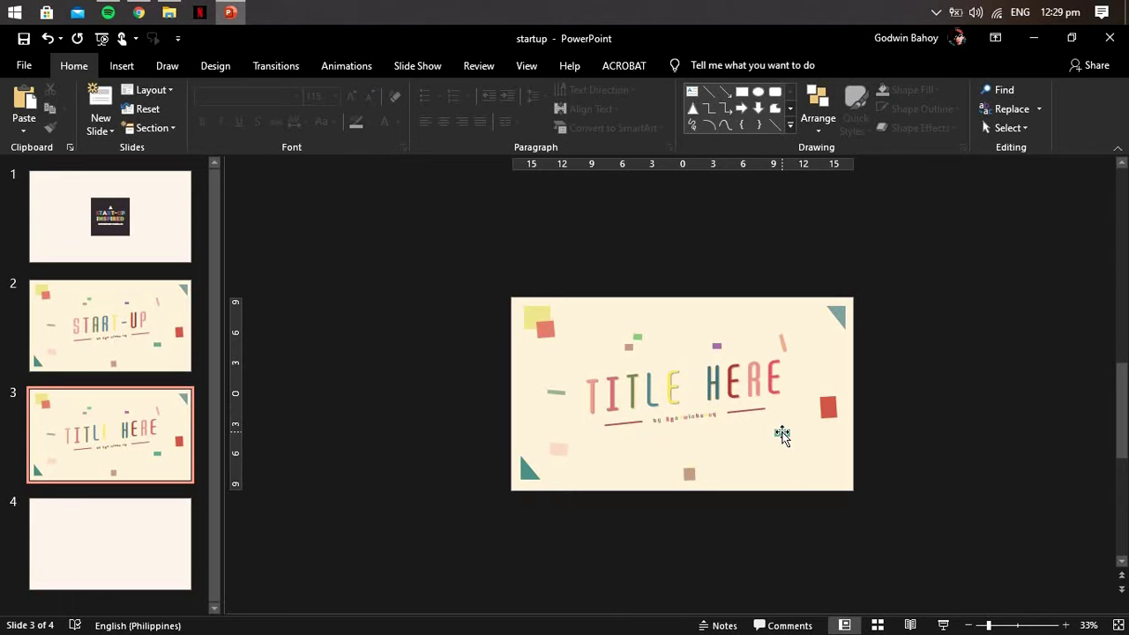
pyautogui.keyDown('ctrl'); pyautogui.scroll(5, 758, 436); pyautogui.keyUp('ctrl')
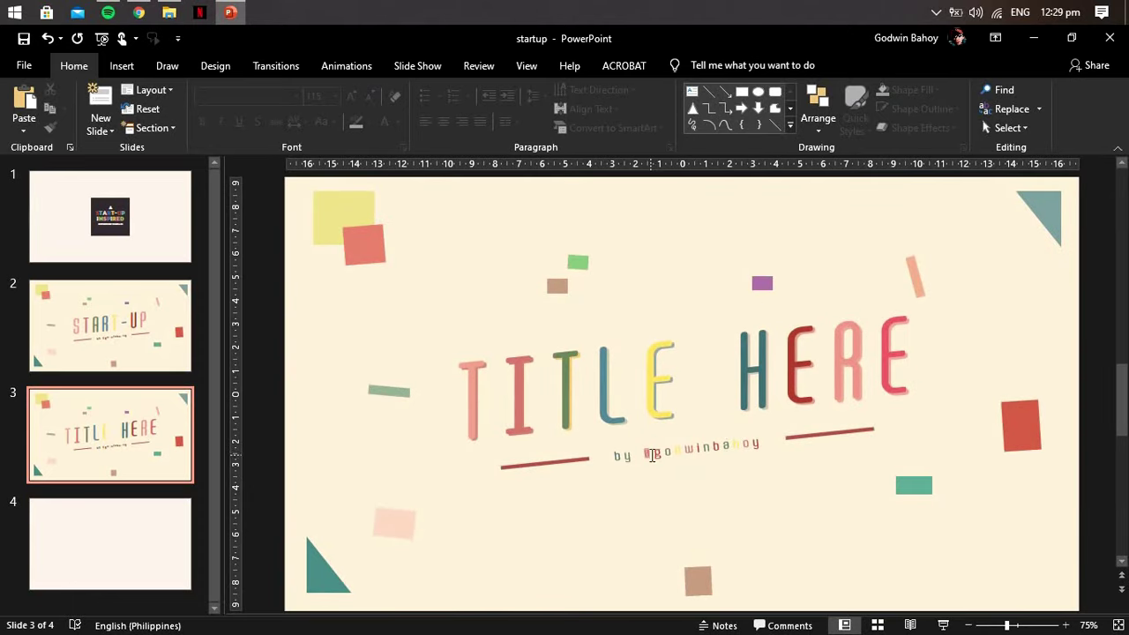
# Step: Rewrite the start of the creator's handle in the credit line as 'you'
pyautogui.doubleClick(646, 453)
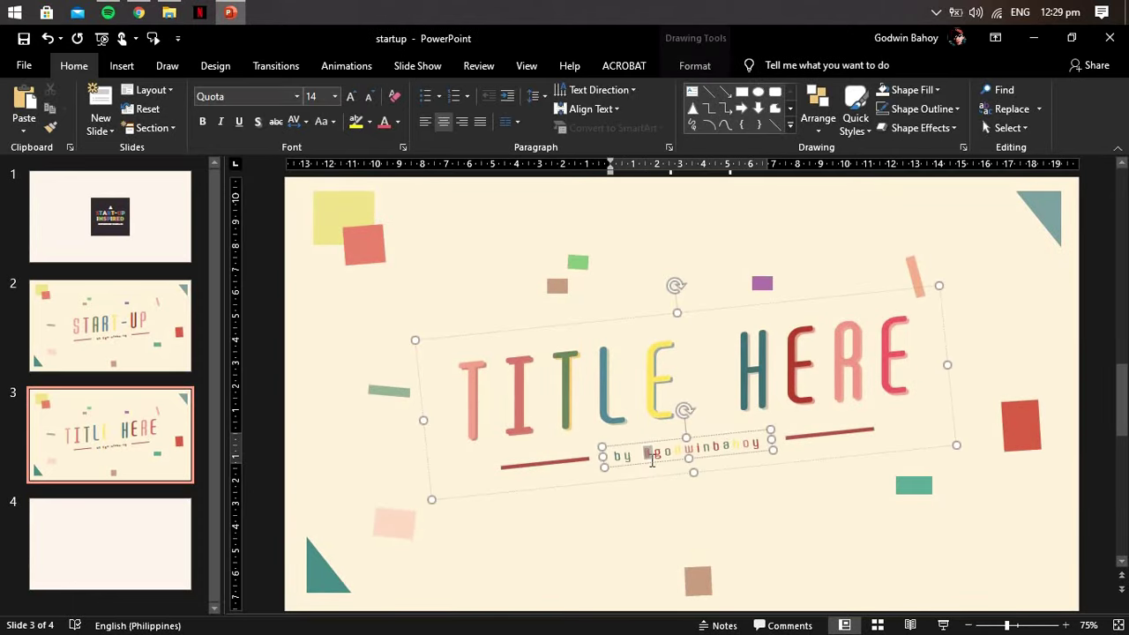
pyautogui.click(652, 454)
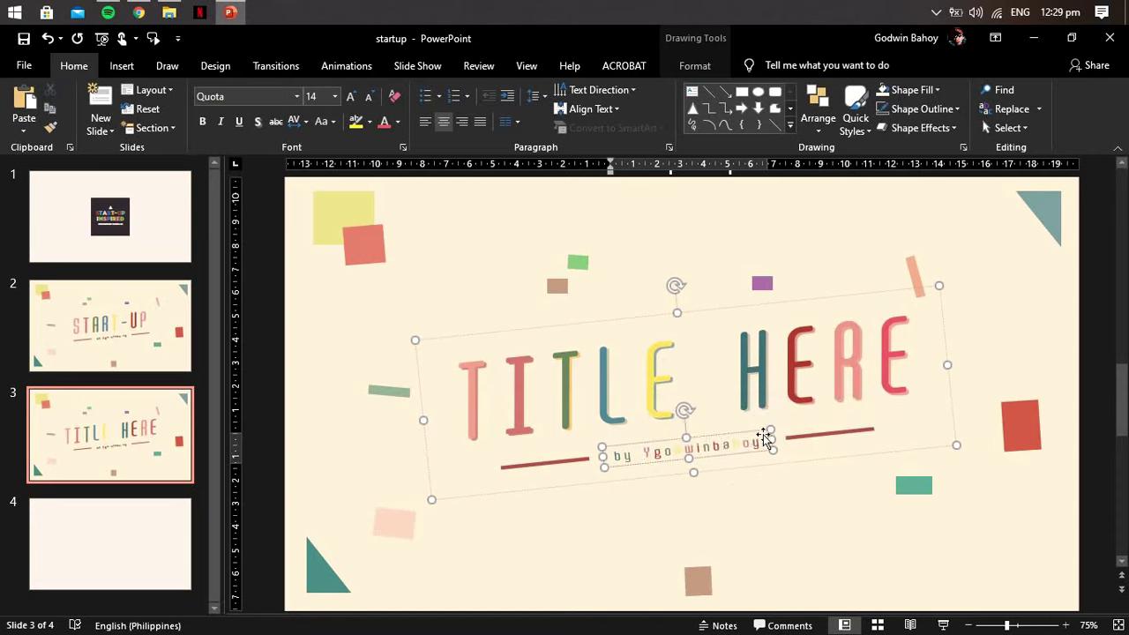
pyautogui.write('Y')
pyautogui.press('BackSpace')
pyautogui.write('y')
pyautogui.press('Delete')
pyautogui.write('o')
pyautogui.press('BackSpace')
pyautogui.write('u')
# Step: Turn the rest of the handle into 'name' and delete the leftover letters
pyautogui.press('Delete')
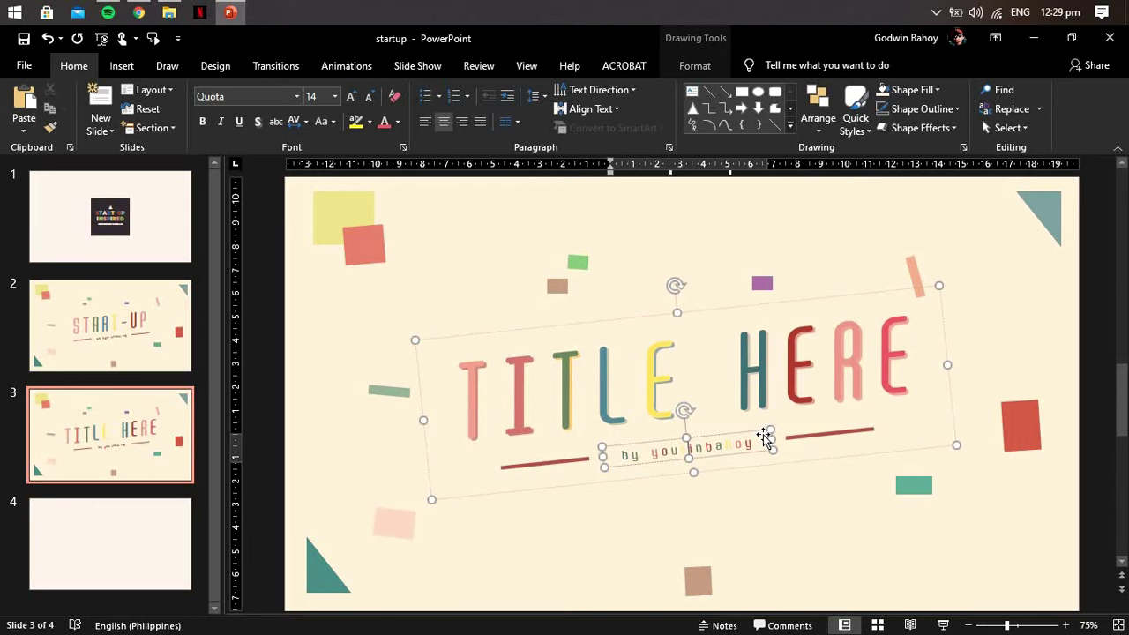
pyautogui.press('Delete')
pyautogui.write('n')
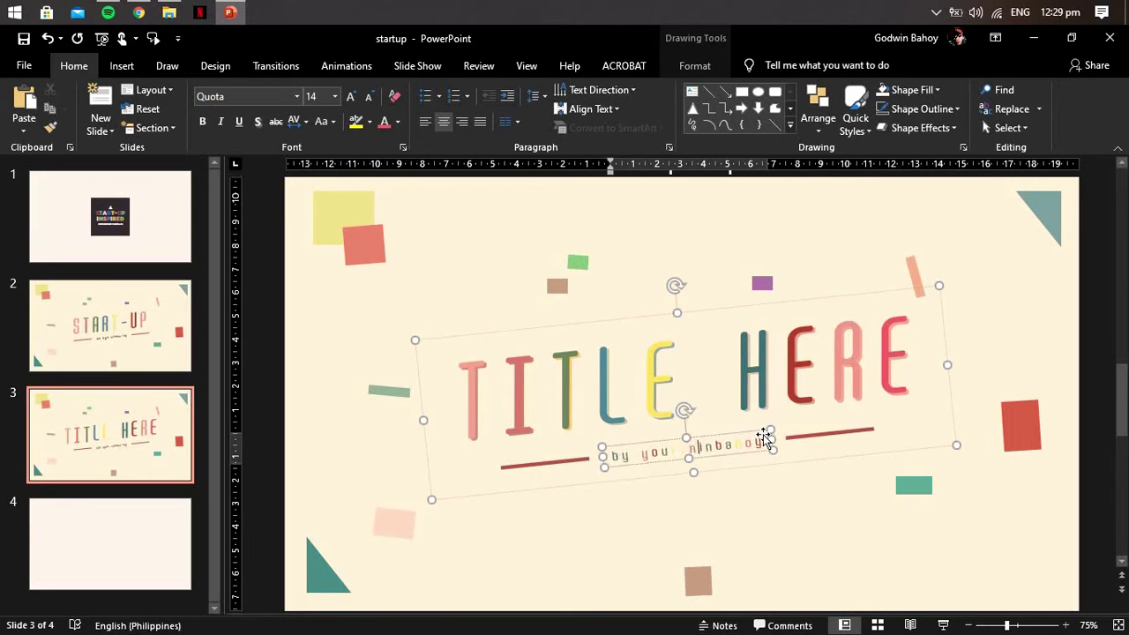
pyautogui.press('Delete')
pyautogui.write('am')
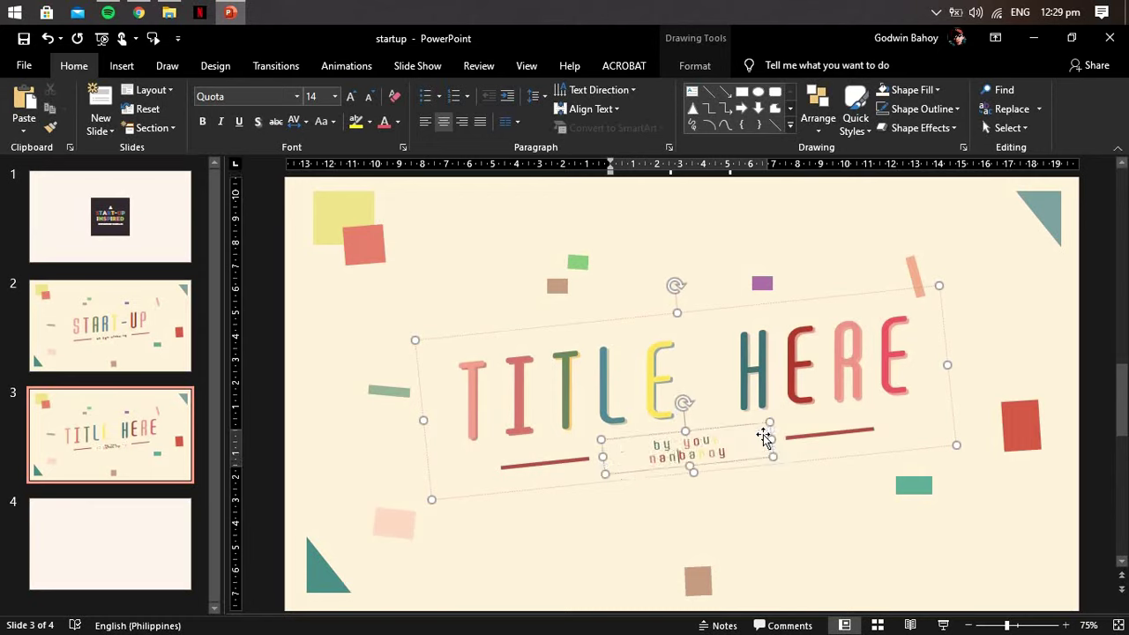
pyautogui.press('BackSpace')
pyautogui.write('m')
pyautogui.press('BackSpace')
pyautogui.write('me')
pyautogui.press('Delete')
pyautogui.press('Delete')
pyautogui.press('Delete')
pyautogui.press('Delete')
pyautogui.press('Delete')
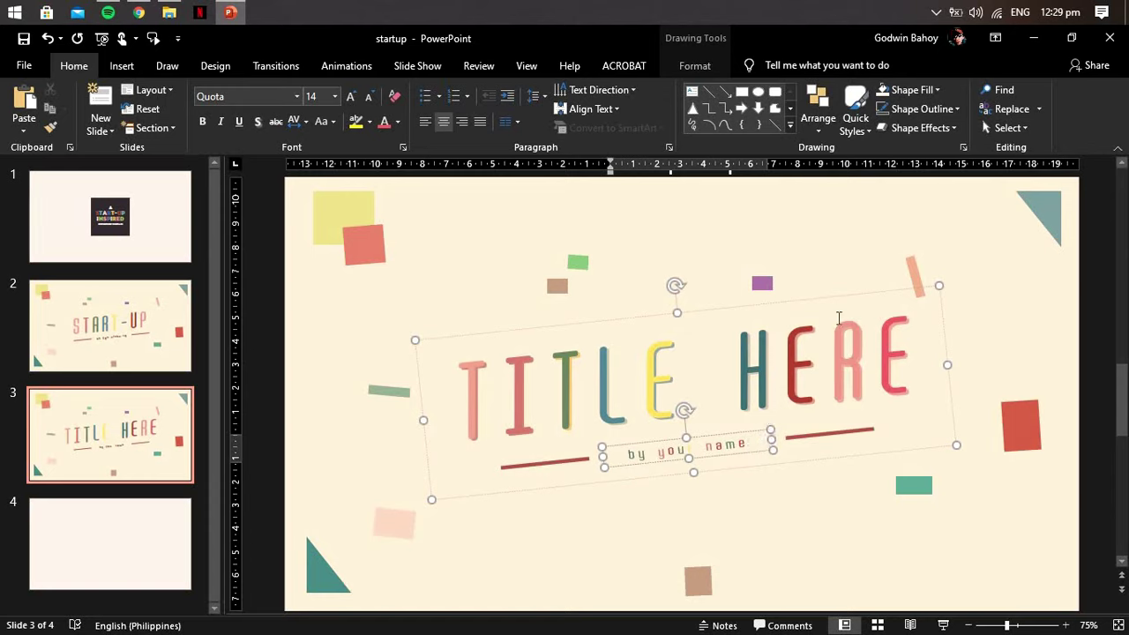
pyautogui.click(991, 305)
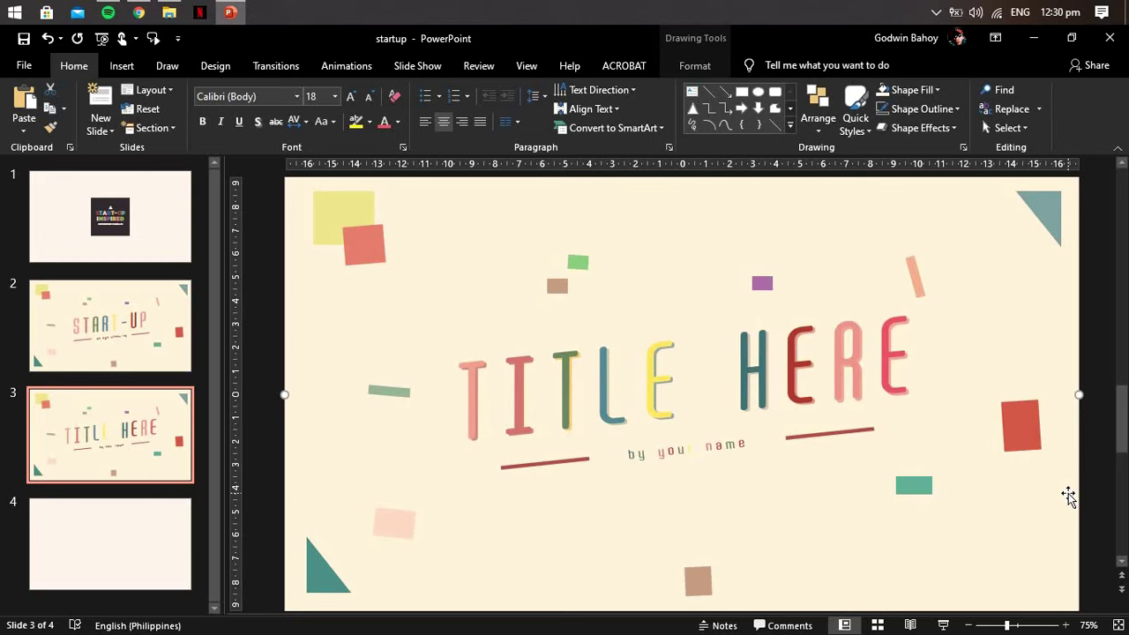
pyautogui.click(130, 336)
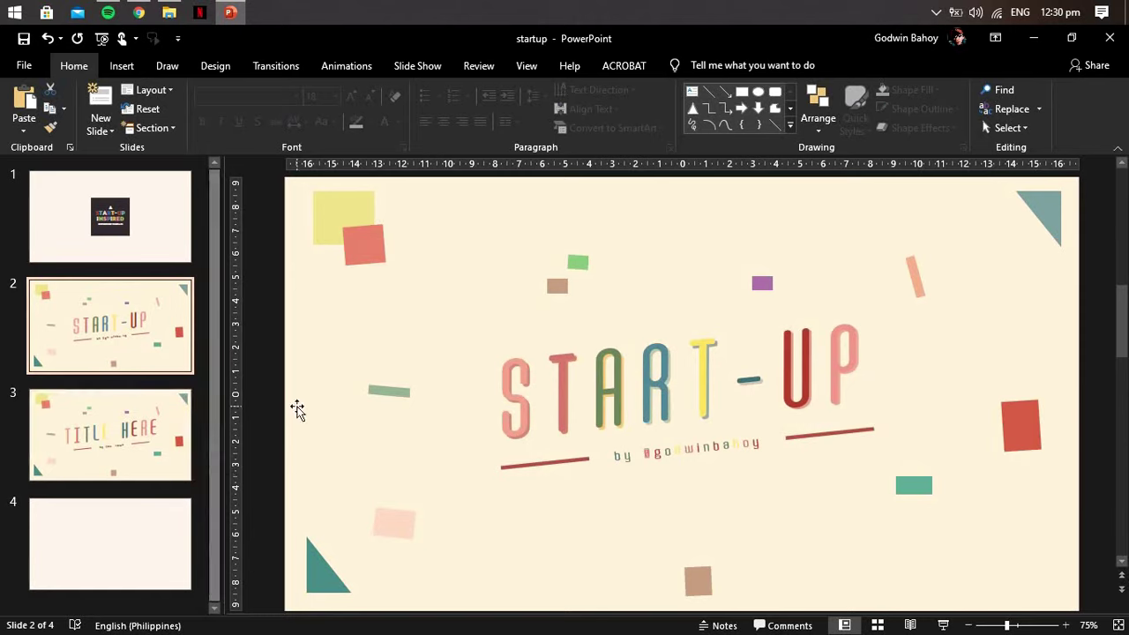
pyautogui.click(115, 450)
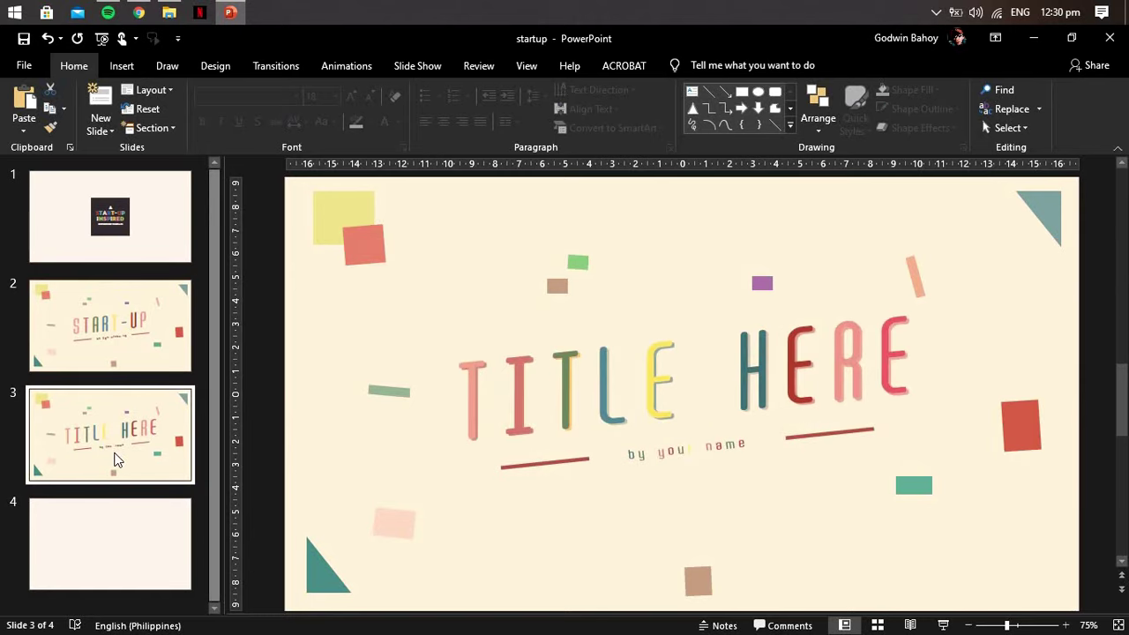